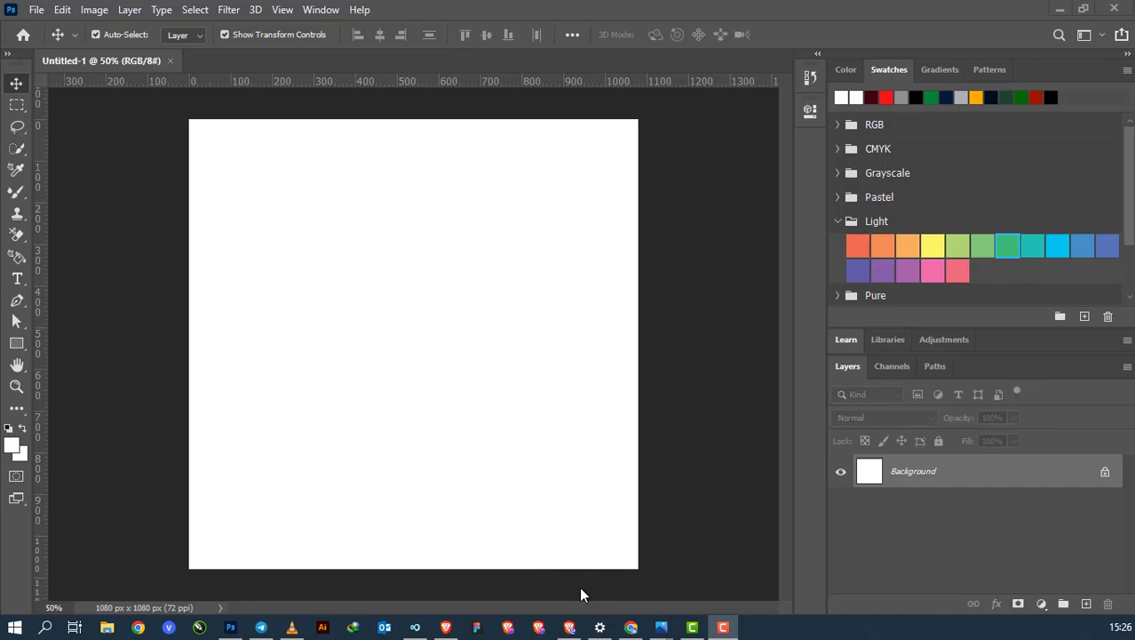
- Switch to Chrome and search Google Images for "background"
left_click(631, 627)
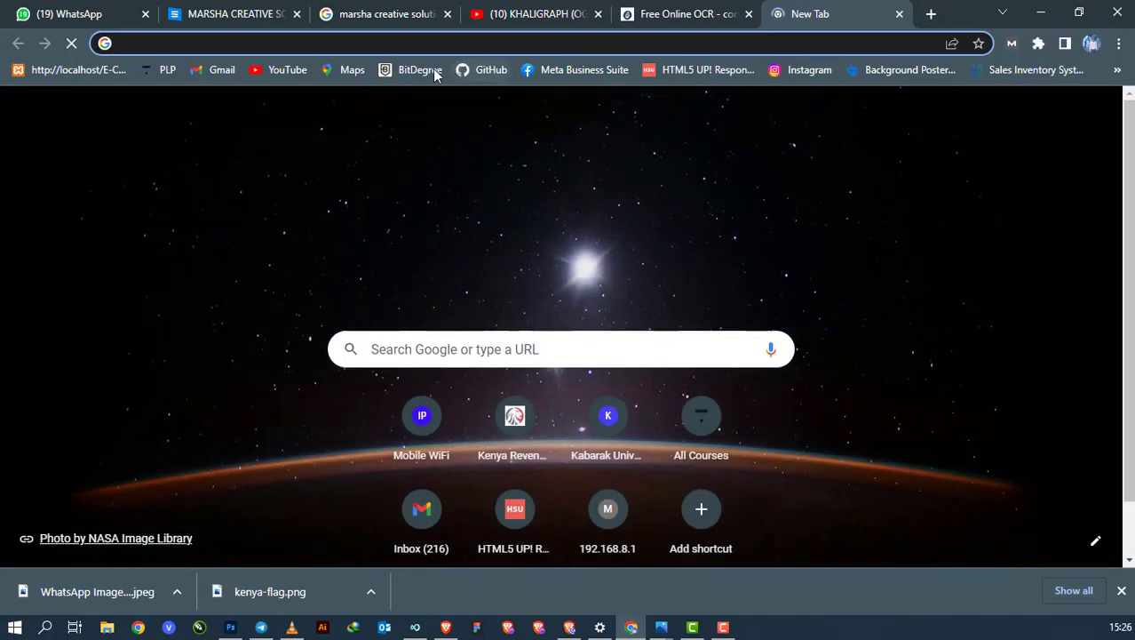
left_click(432, 354)
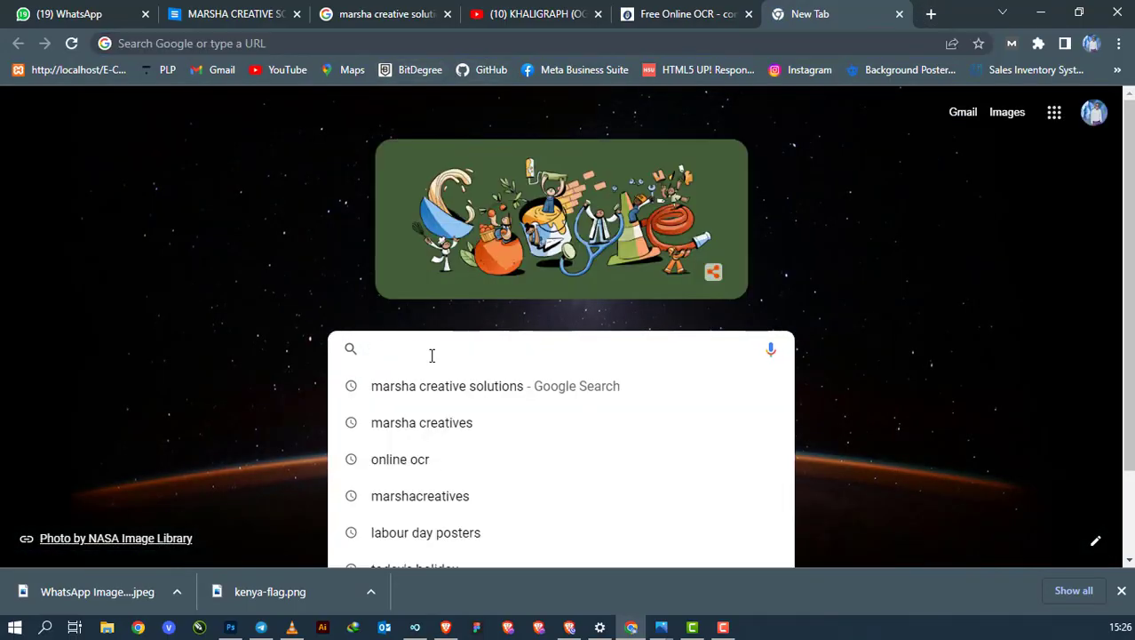
type("back")
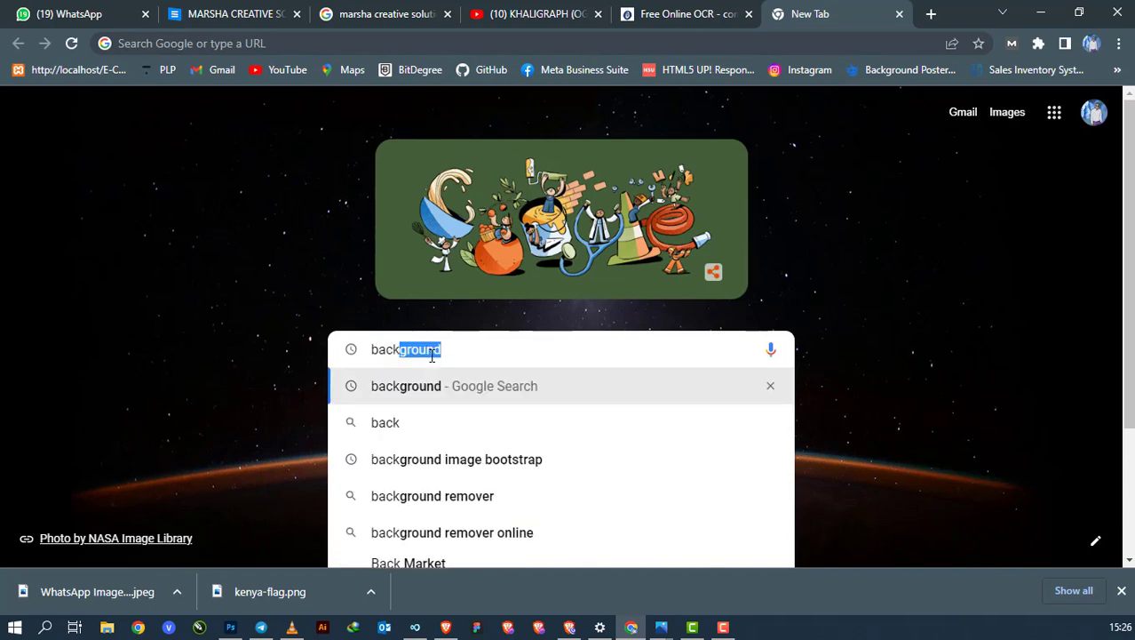
type("ground")
key("Return")
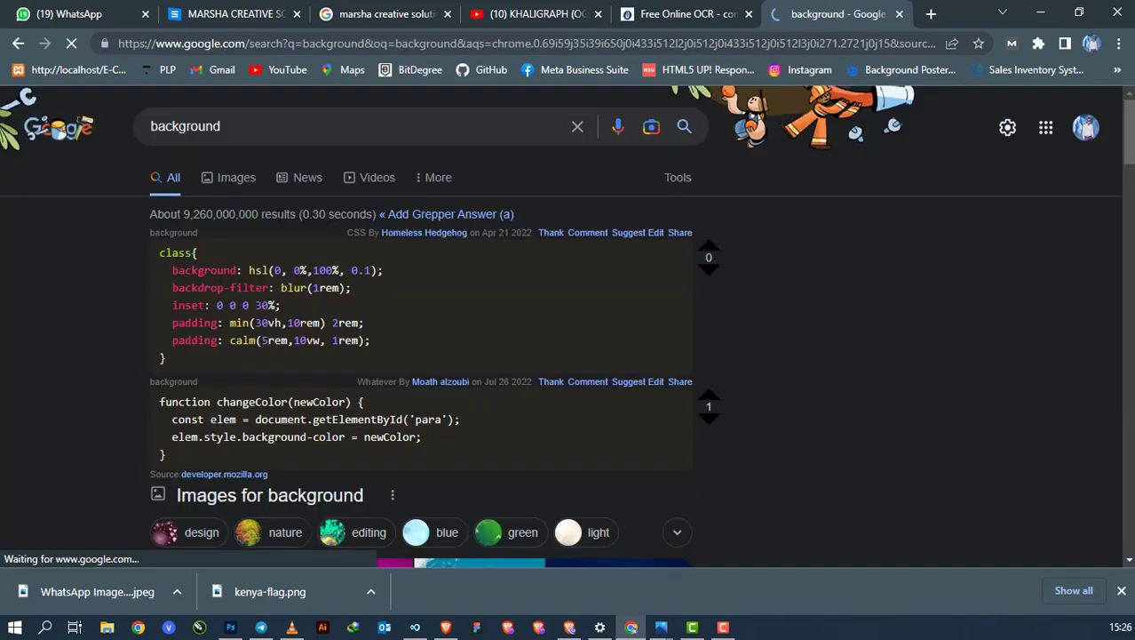
left_click(229, 181)
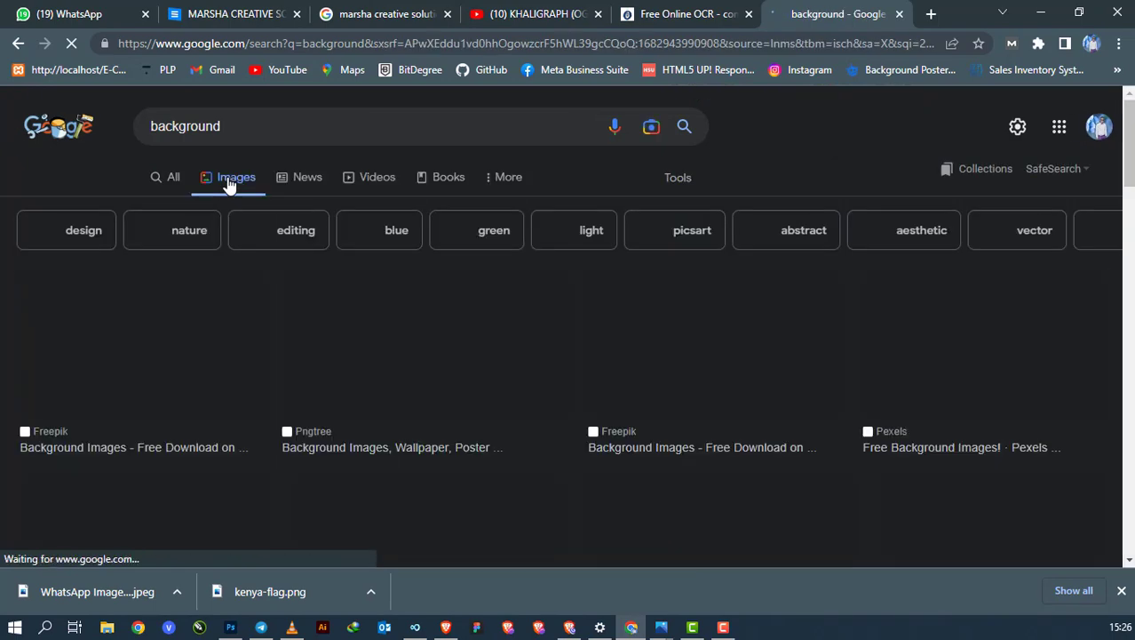
- Open the teal-and-white brush-stroke Freepik image from the results and copy it
scroll(562, 353, "down", 1)
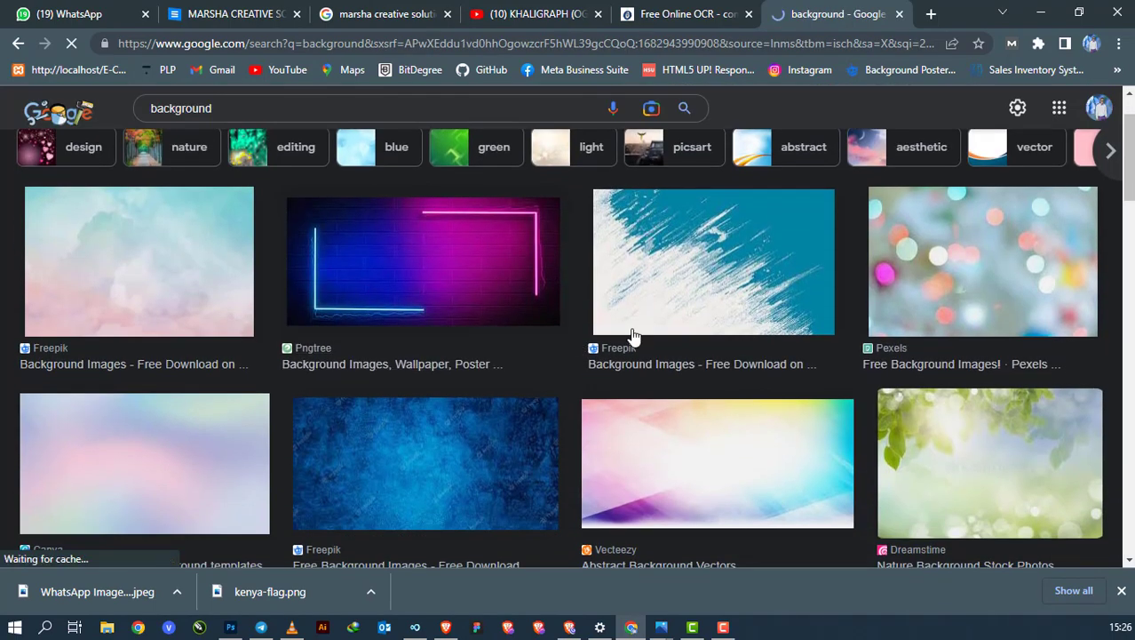
left_click(709, 281)
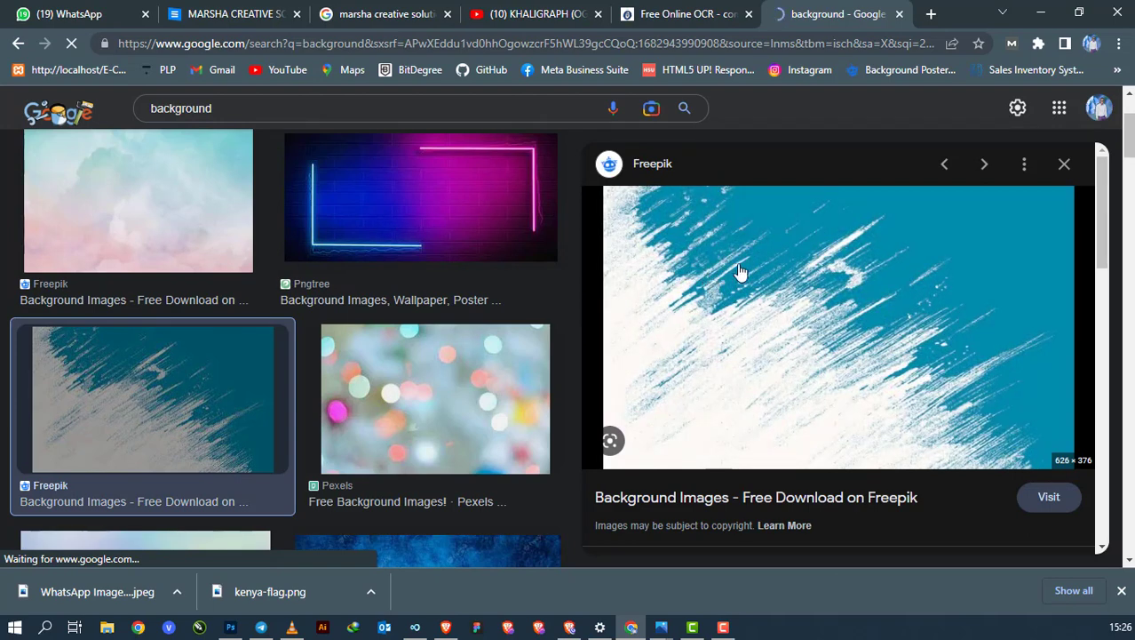
right_click(738, 260)
left_click(797, 451)
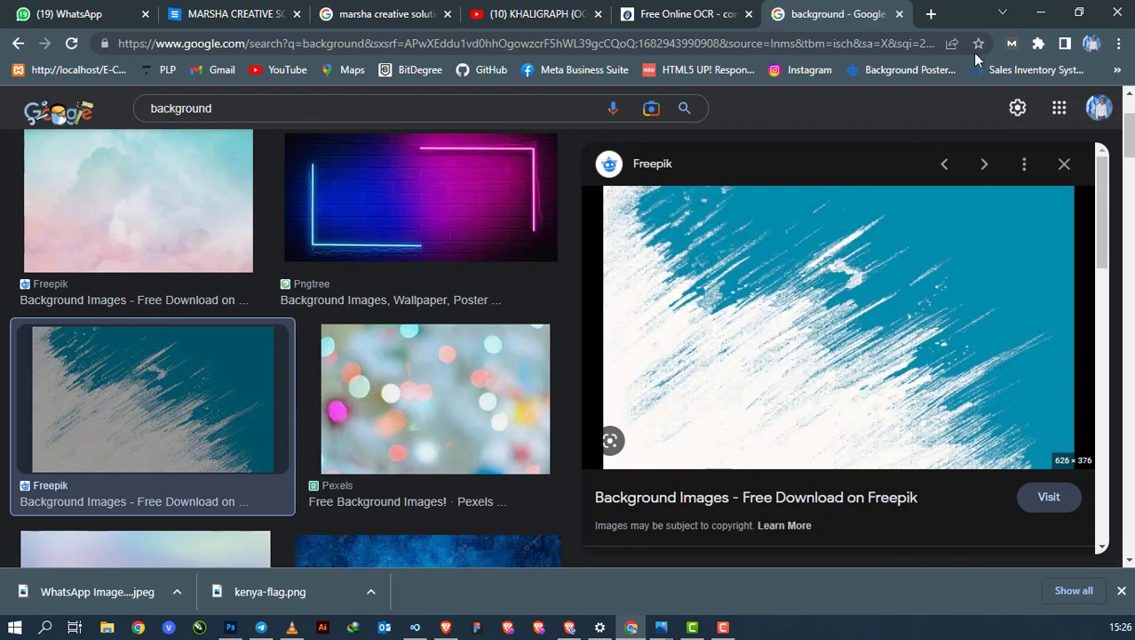
- Switch back to Photoshop, paste the copied image and scale it to about 297% so it covers the whole canvas
left_click(1041, 13)
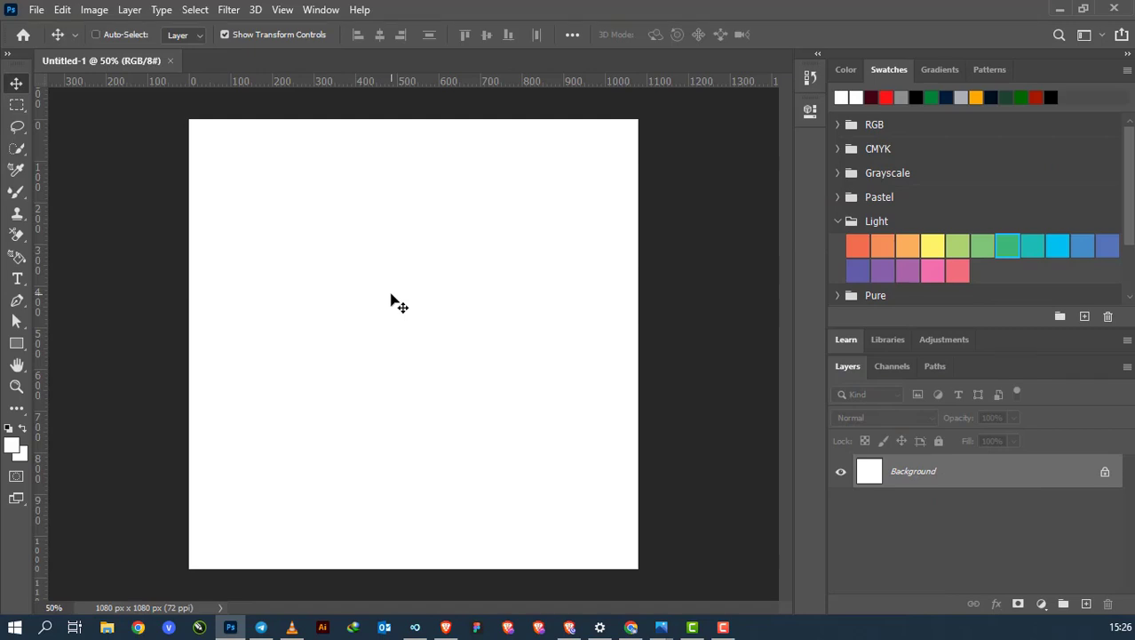
key("ctrl+v")
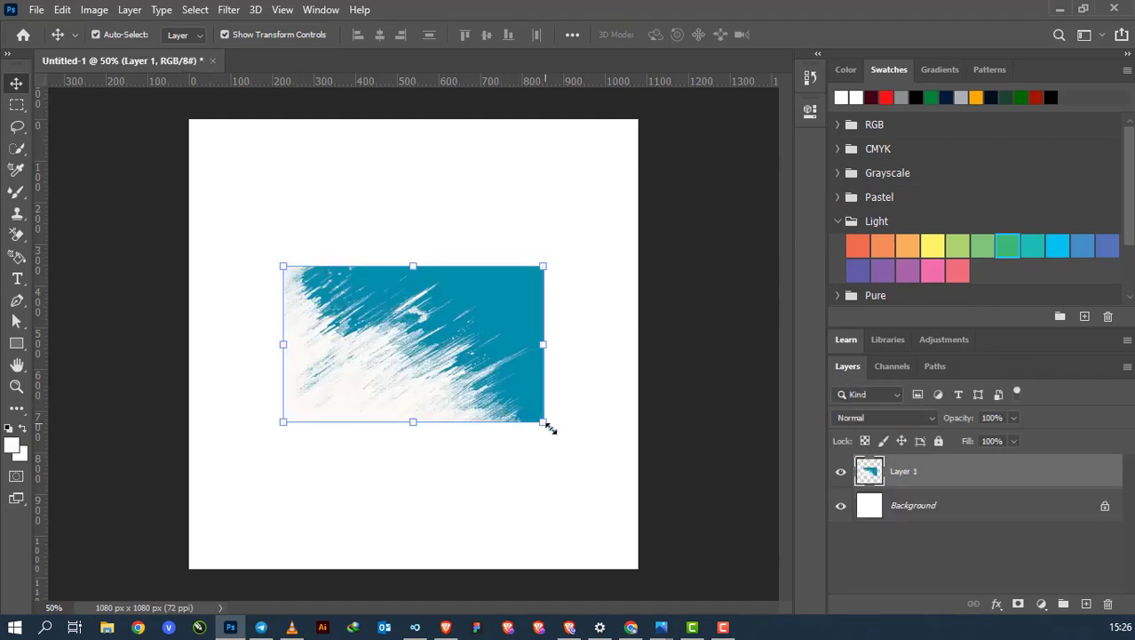
left_click_drag(543, 425, 725, 530)
left_click_drag(281, 264, 426, 147)
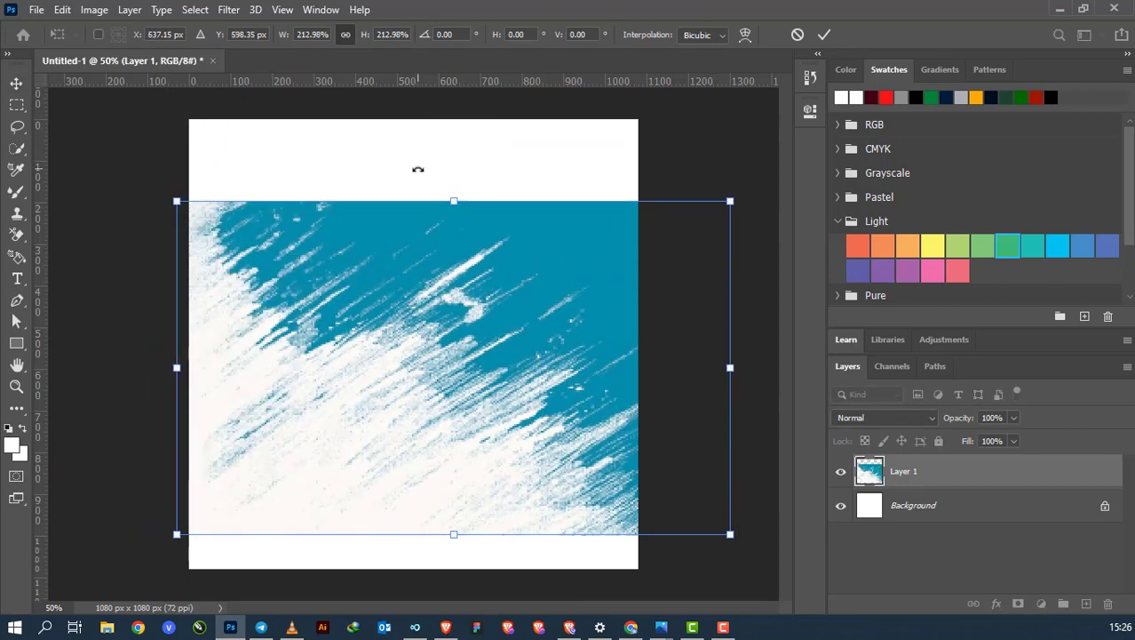
left_click_drag(454, 199, 414, 116)
left_click_drag(454, 538, 455, 587)
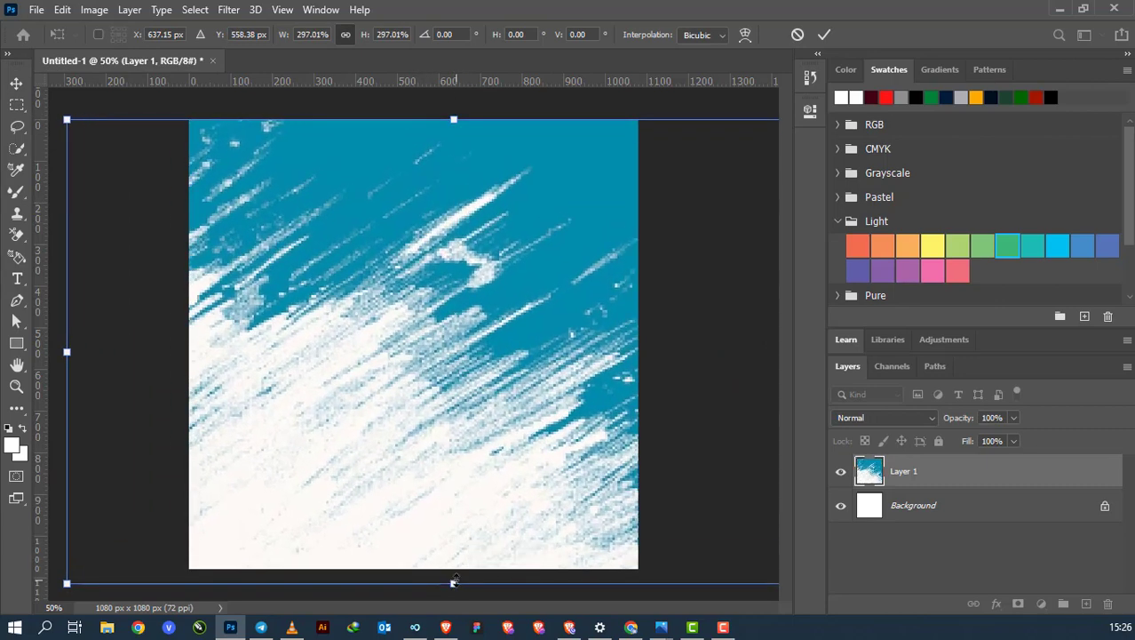
left_click(825, 34)
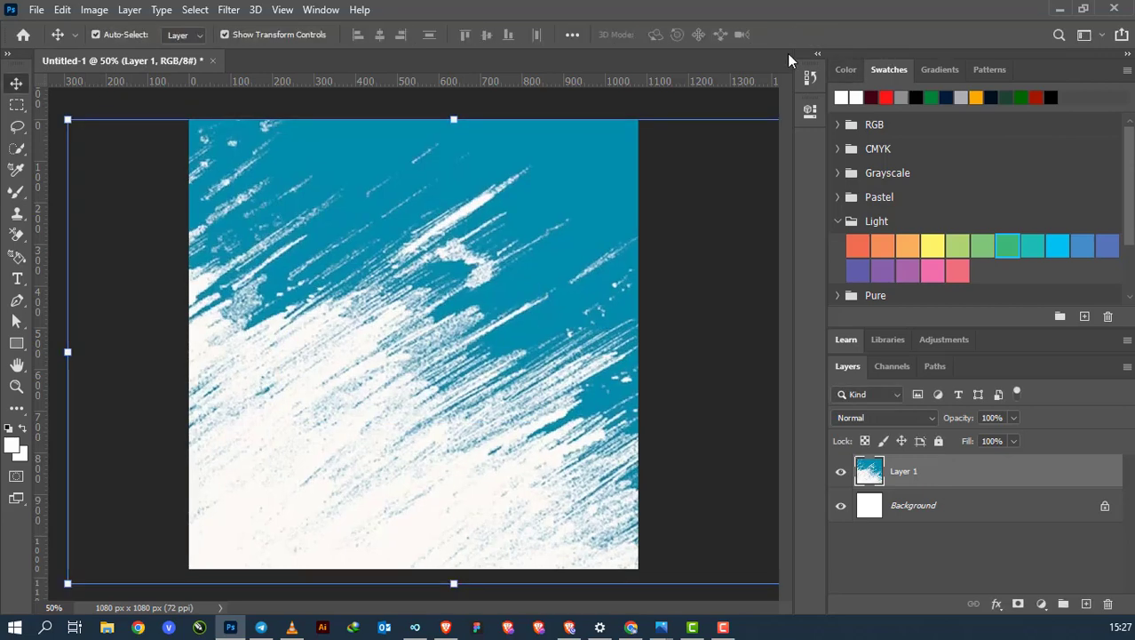
- Add a Color Overlay effect to the pasted image layer, keeping the canvas partly in view beside the layer style settings
right_click(1002, 477)
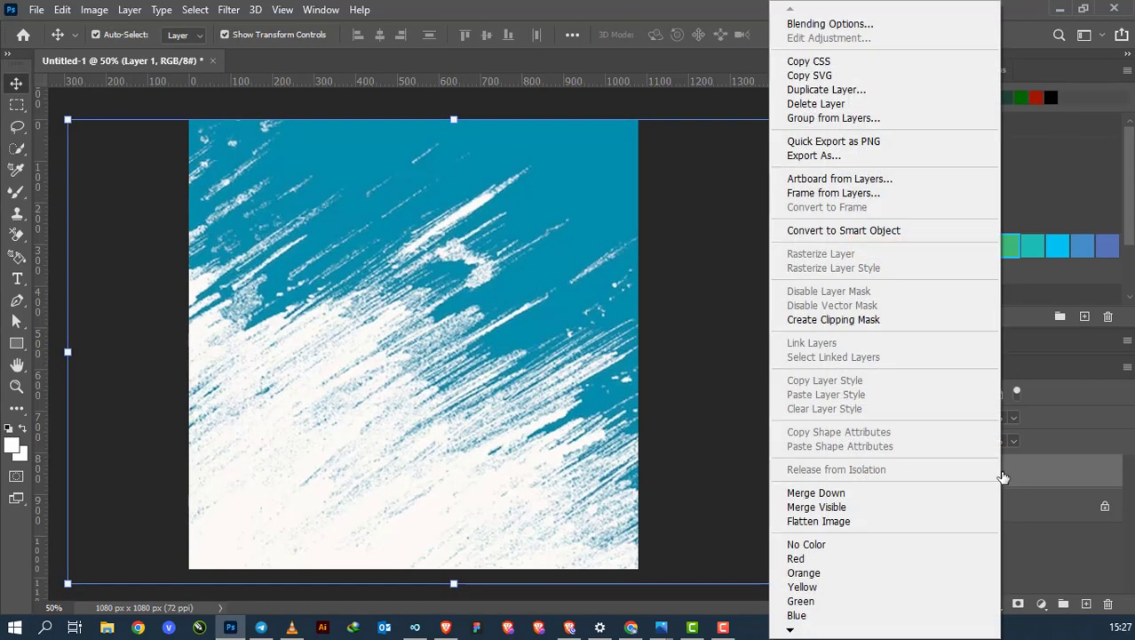
left_click(1062, 480)
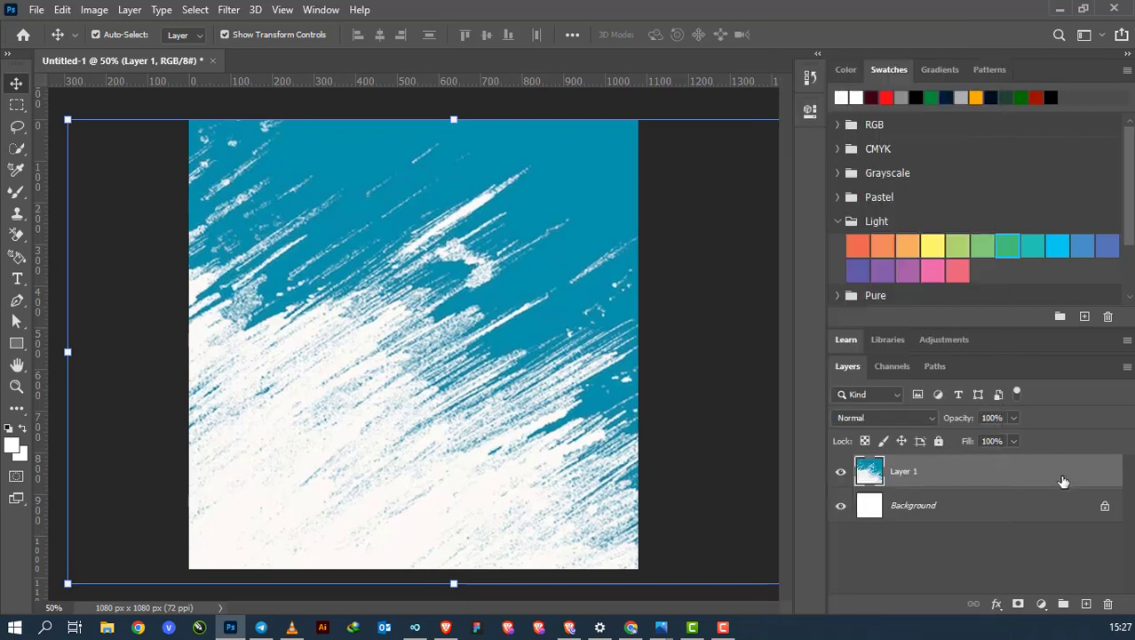
key("space")
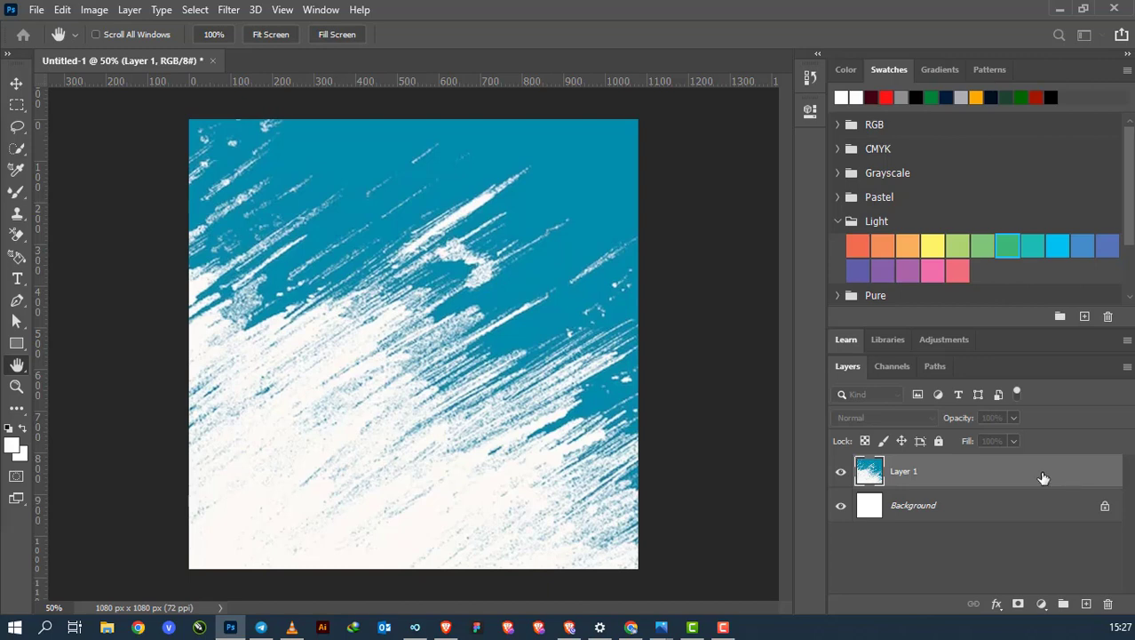
double_click(1043, 478)
left_click_drag(472, 117, 455, 122)
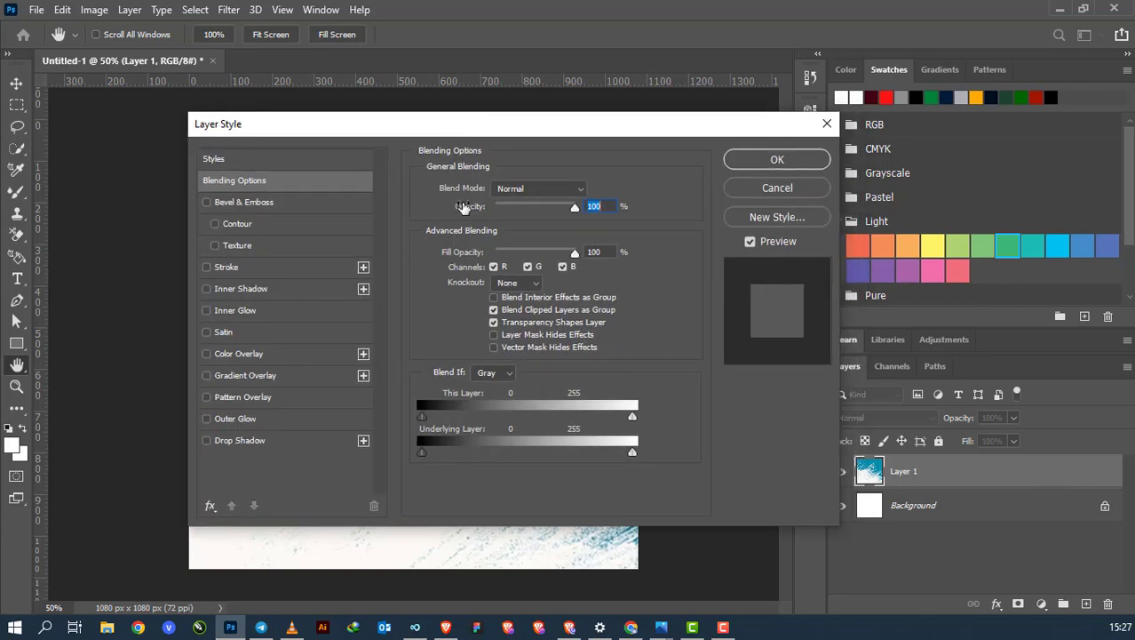
left_click(265, 353)
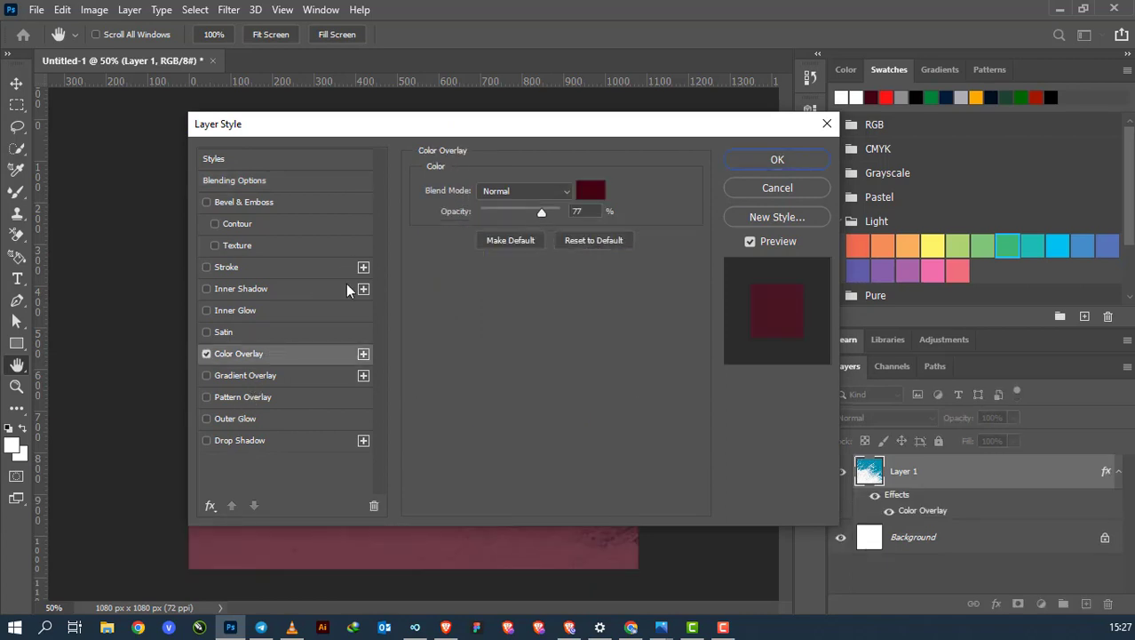
left_click_drag(456, 131, 887, 148)
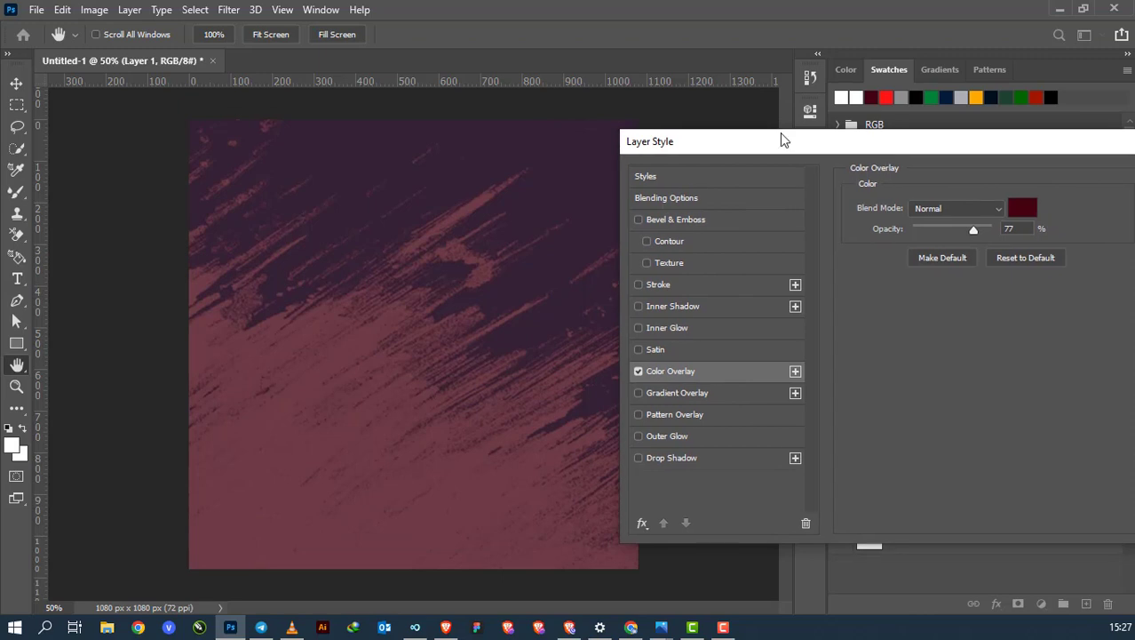
left_click_drag(769, 149, 573, 143)
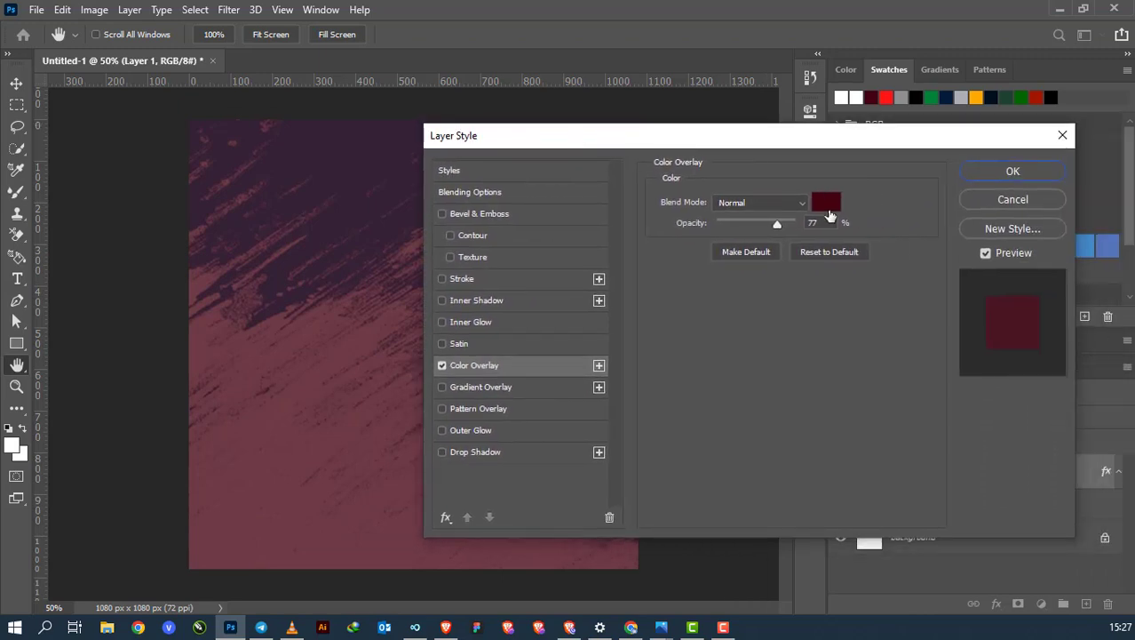
- Set the overlay color to dark blue #021644, apply the layer style and deselect the layer
left_click(826, 205)
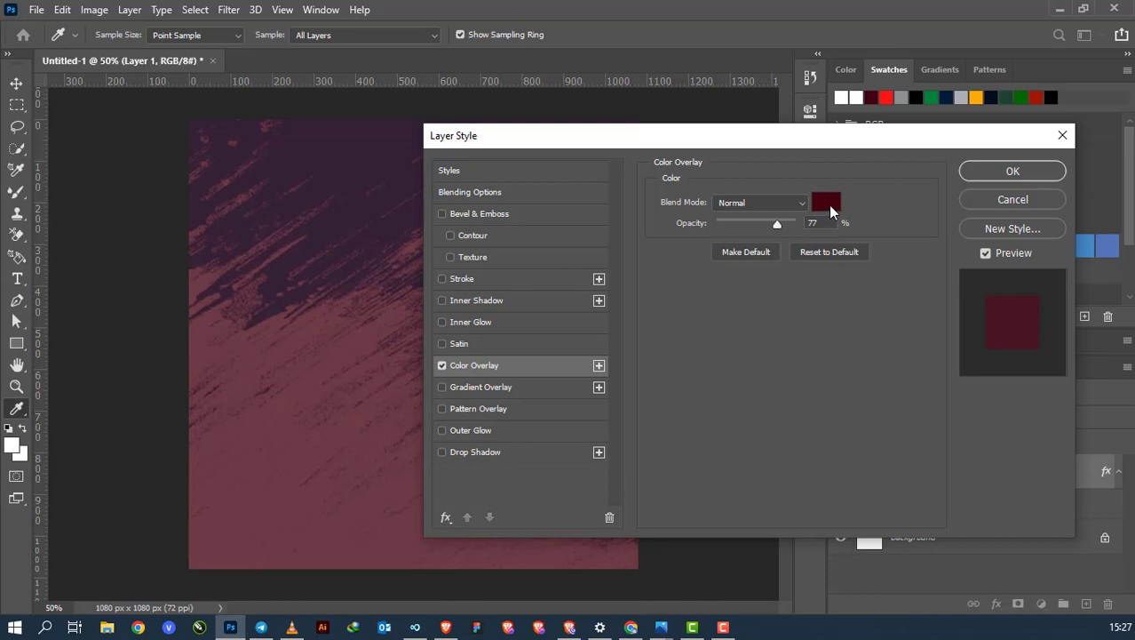
left_click_drag(2, 236, 717, 237)
left_click(738, 349)
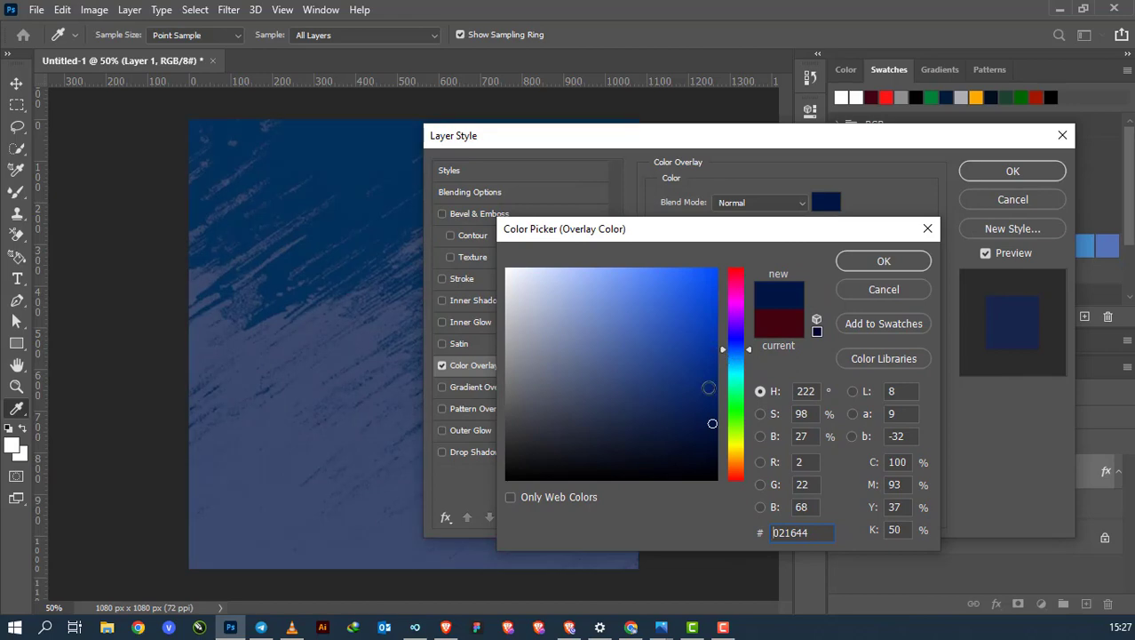
left_click(881, 259)
left_click(1003, 171)
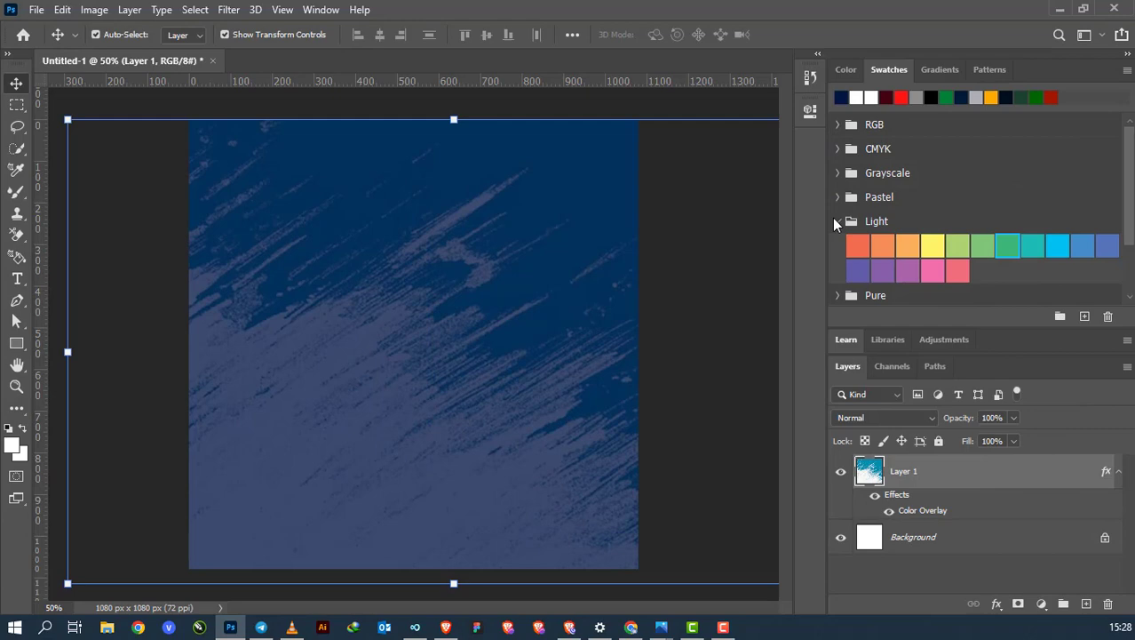
left_click(695, 301)
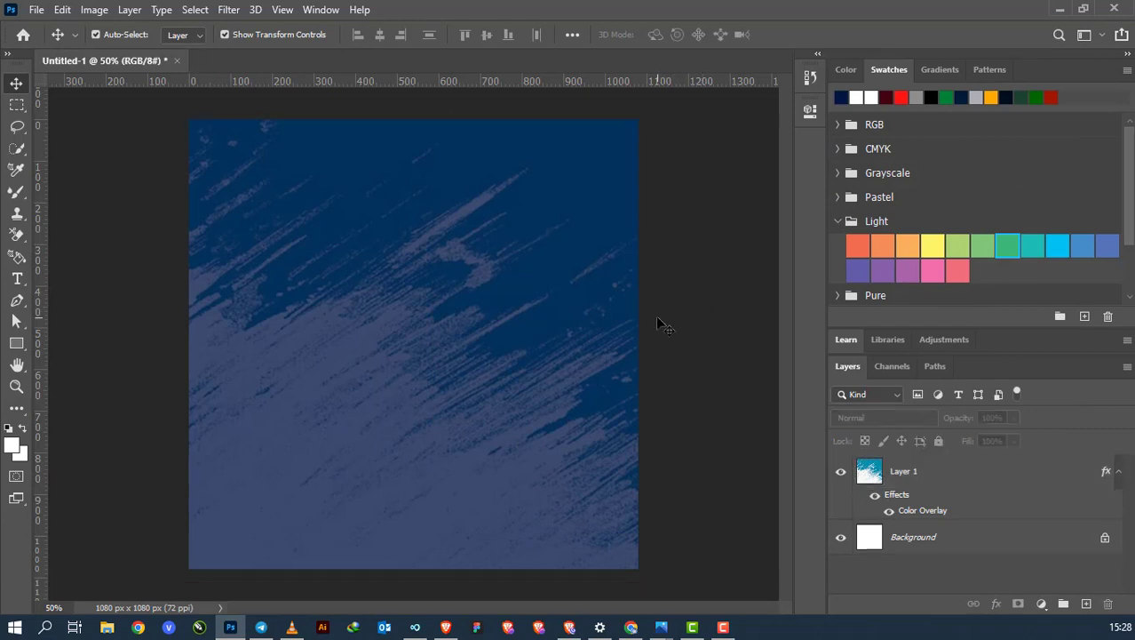
- Add a text layer reading "LET'S CELEBRATE" in the upper part of the canvas
left_click(18, 280)
left_click(364, 187)
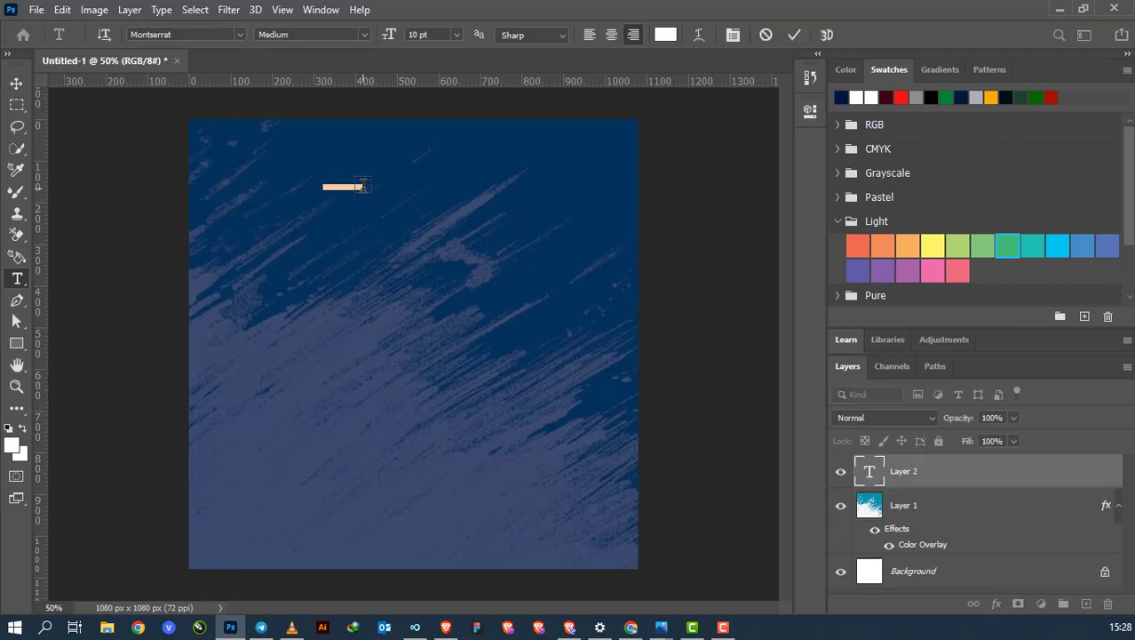
key("BackSpace")
type("LET'S CELE")
key("BackSpace")
type("EBRATE")
left_click(793, 35)
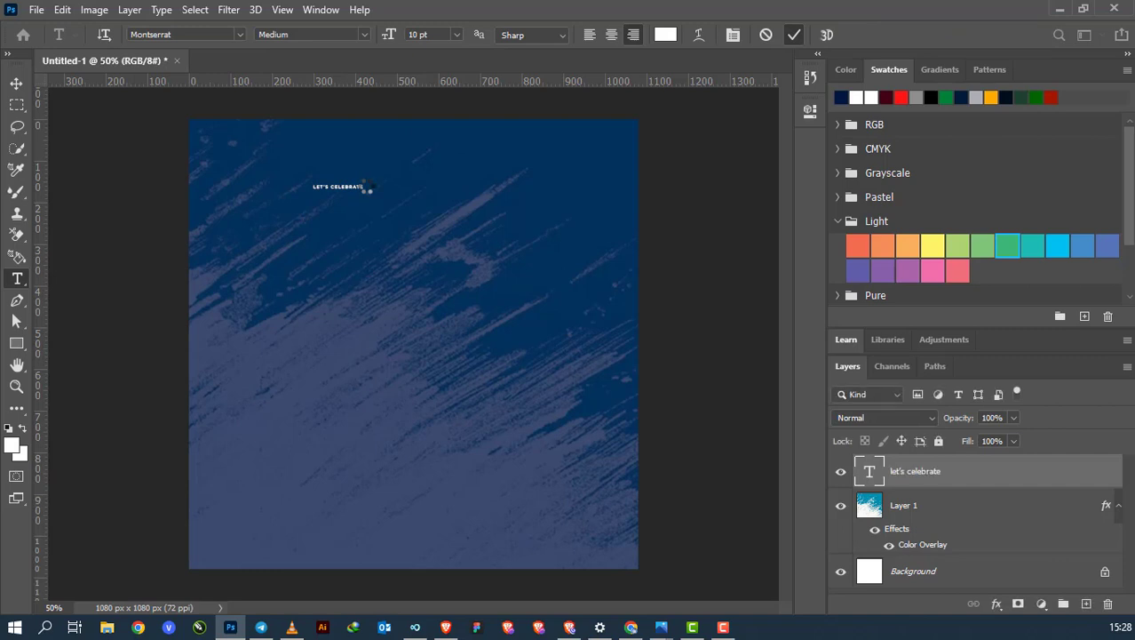
- Enlarge the "LET'S CELEBRATE" text to about 720 px wide and move it near the canvas's upper edge
key("v")
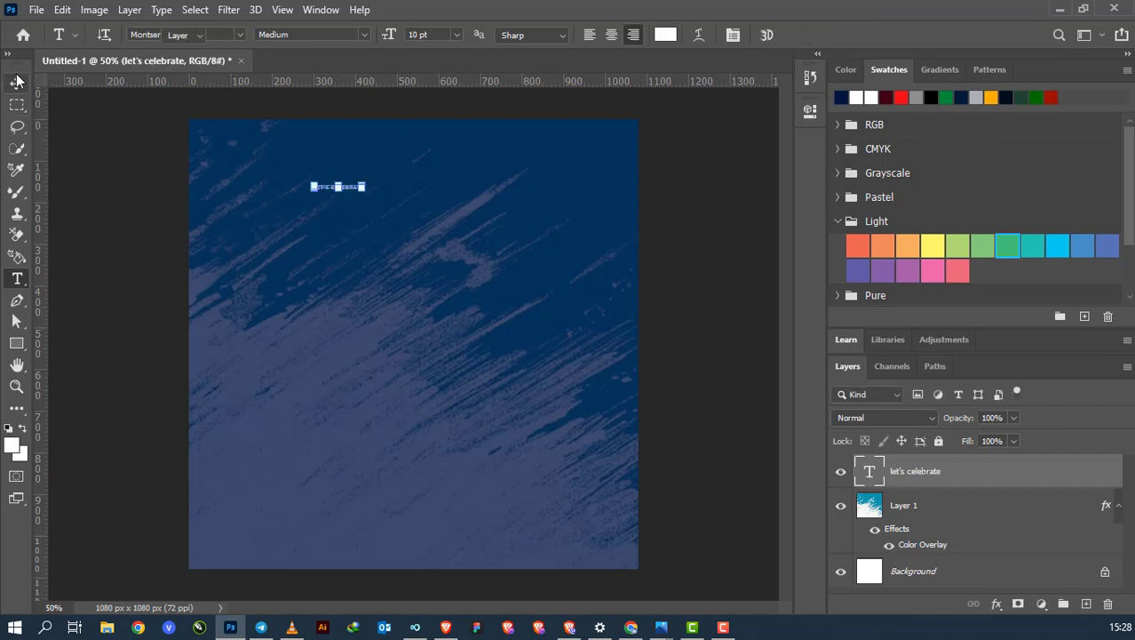
left_click_drag(362, 187, 544, 205)
left_click(825, 34)
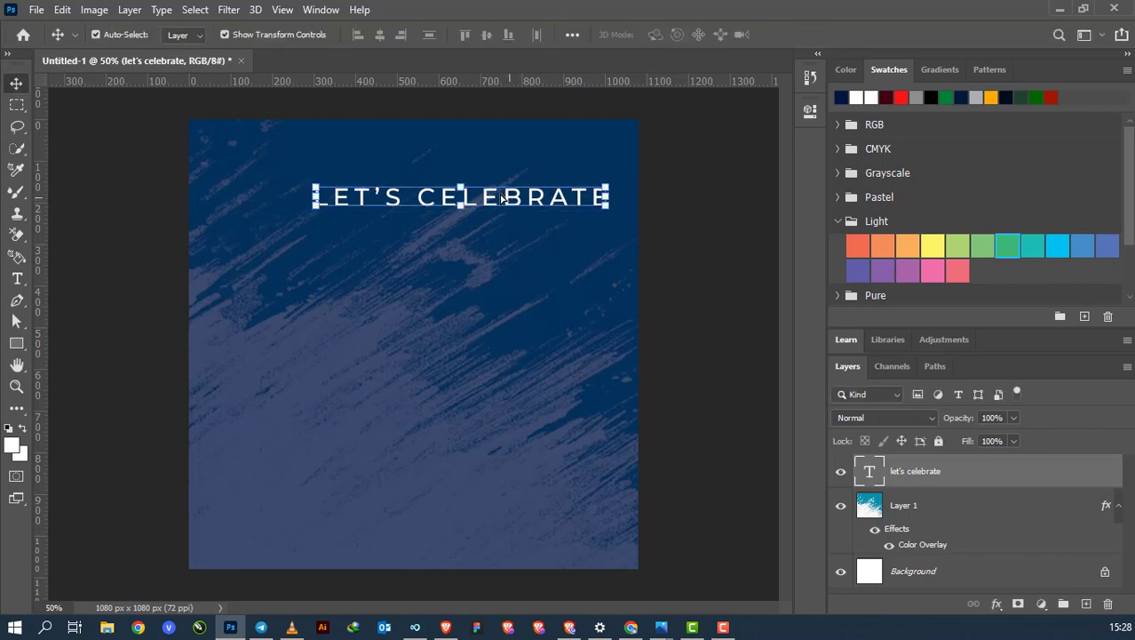
left_click_drag(502, 193, 456, 143)
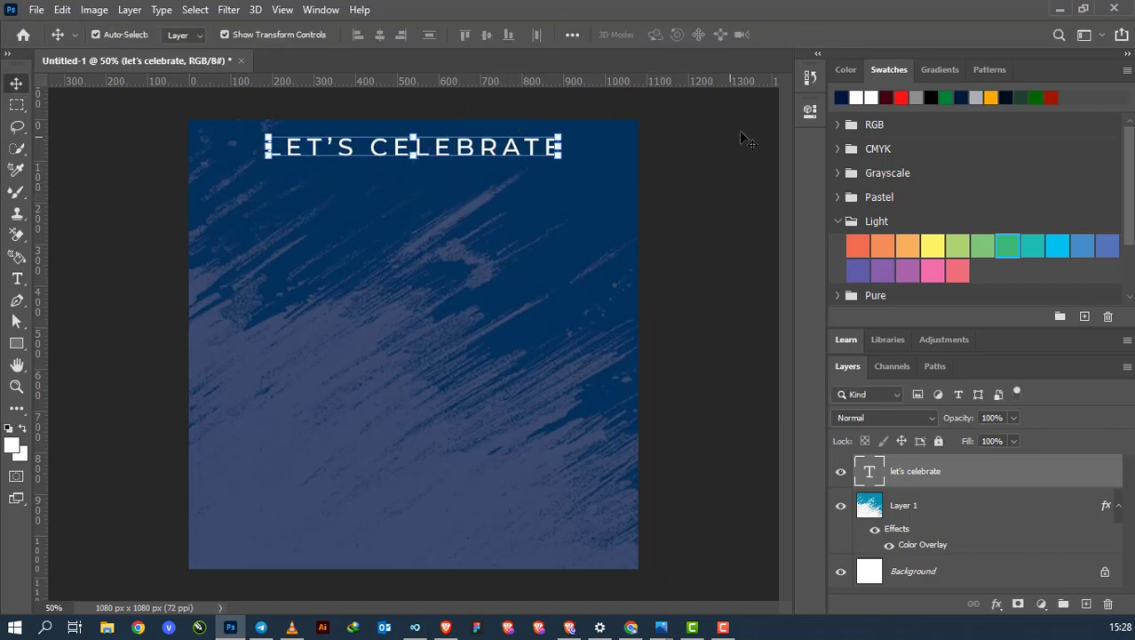
- Set the heading's letter tracking to 0 and center the heading horizontally on the canvas
left_click(809, 112)
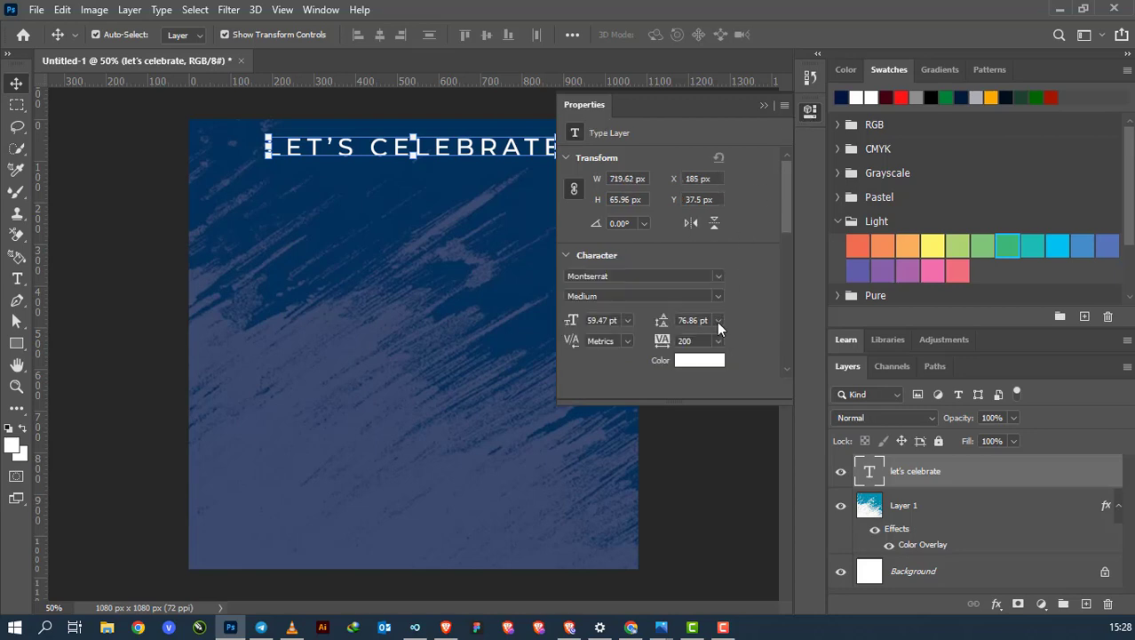
left_click_drag(699, 340, 644, 342)
type("0")
key("Return")
left_click(764, 105)
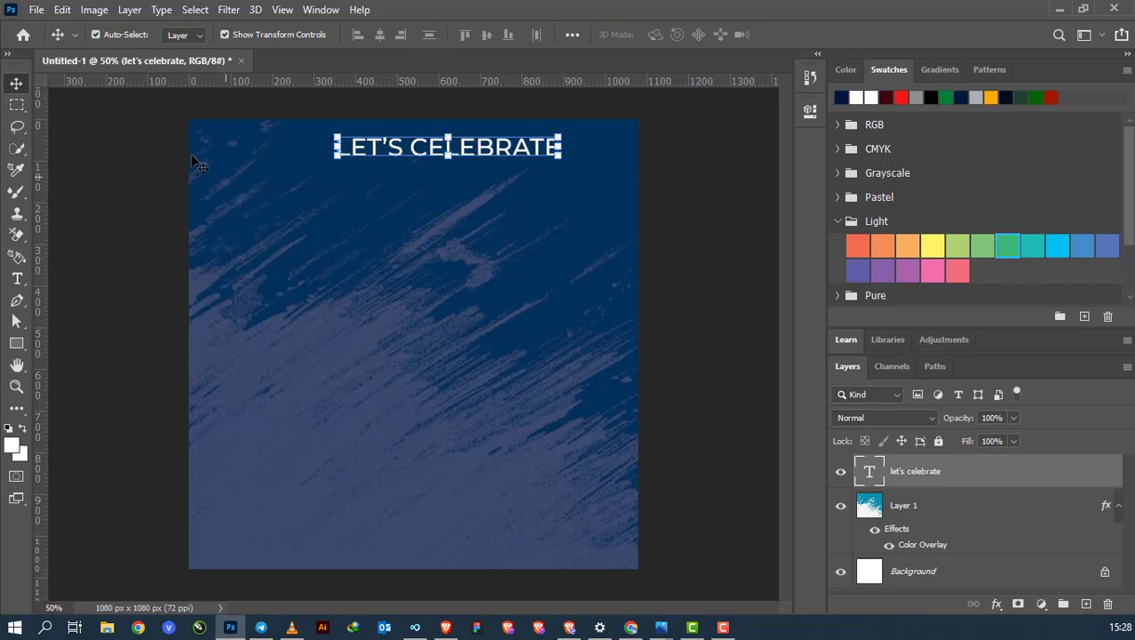
left_click_drag(464, 147, 436, 149)
left_click(640, 204)
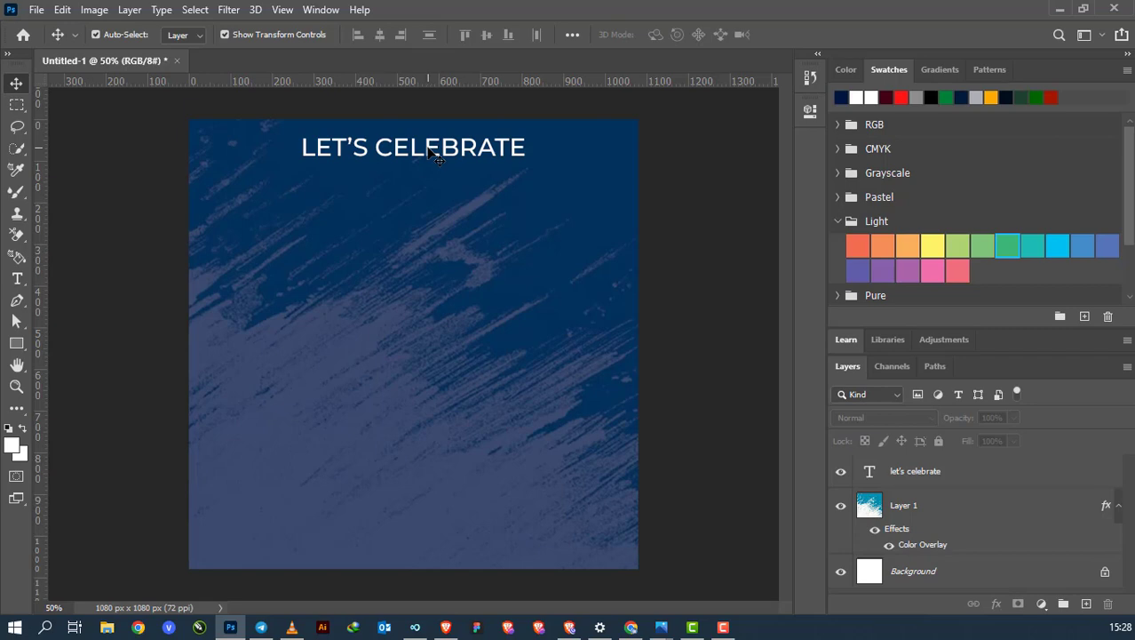
- Duplicate the "LET'S CELEBRATE" heading below itself and change the copy's text to "INTERNATIONAL WORKERS DAY"
left_click_drag(429, 153, 430, 218, "alt")
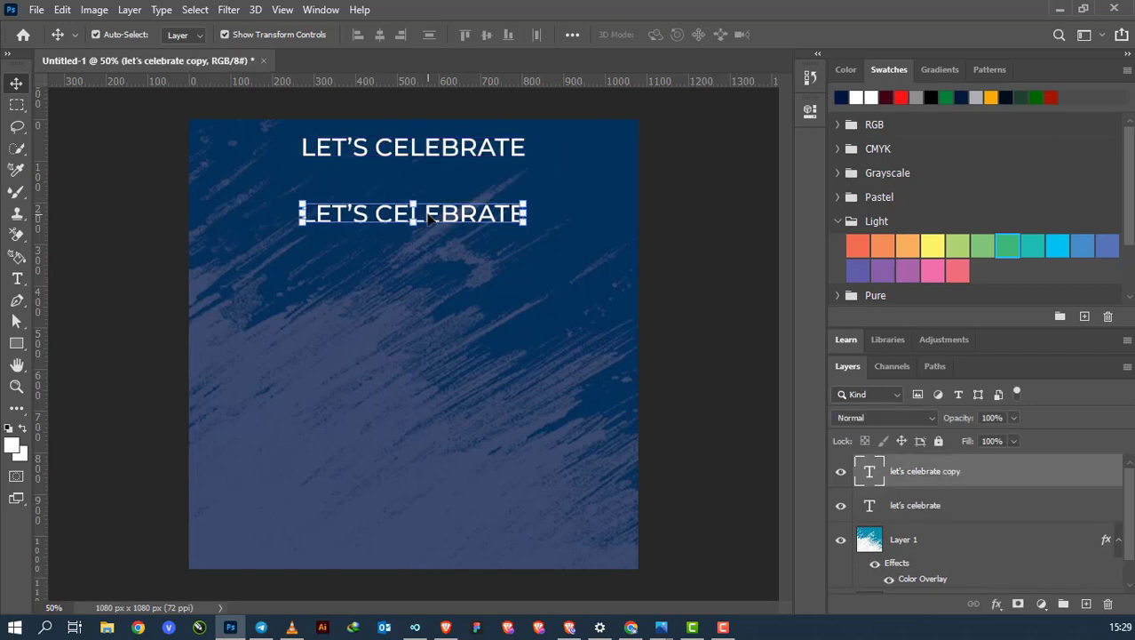
double_click(428, 217)
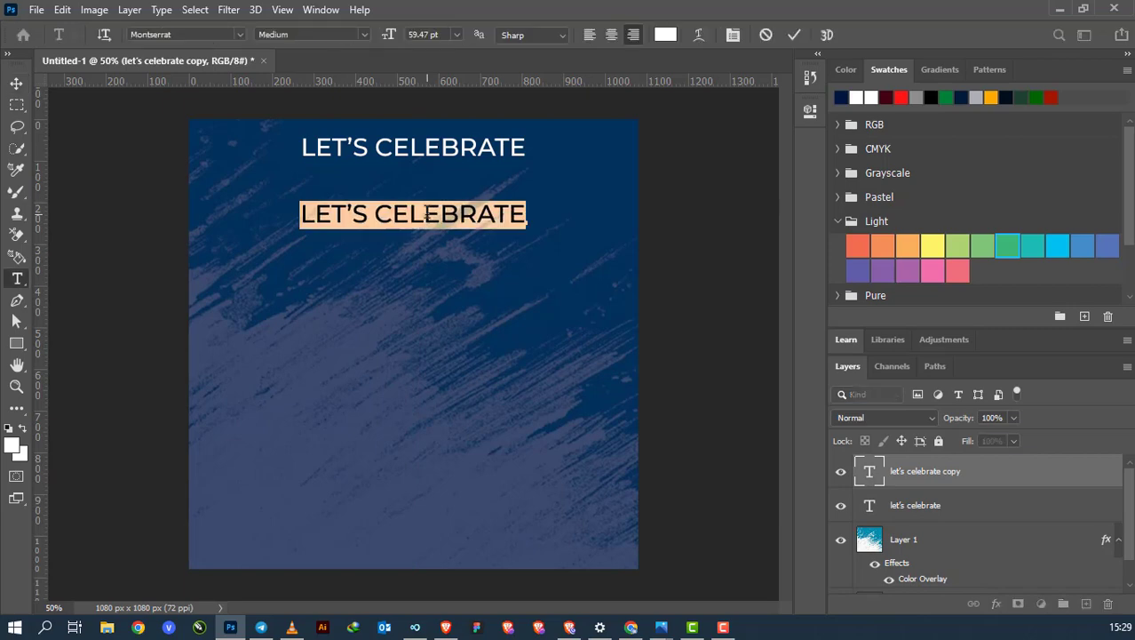
type("inter")
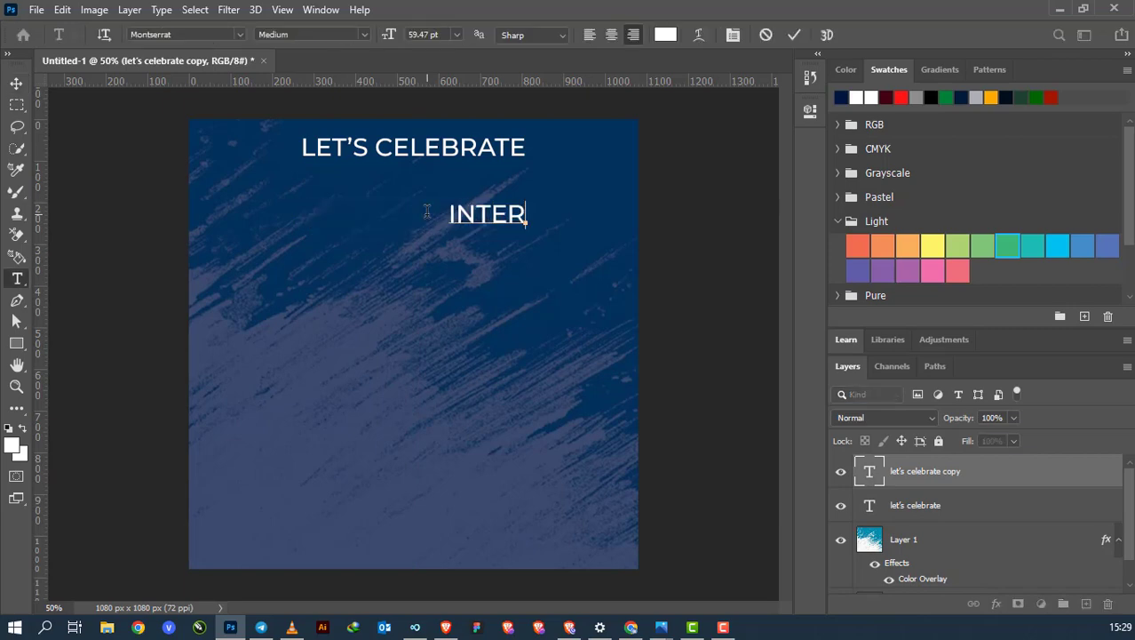
type("national ")
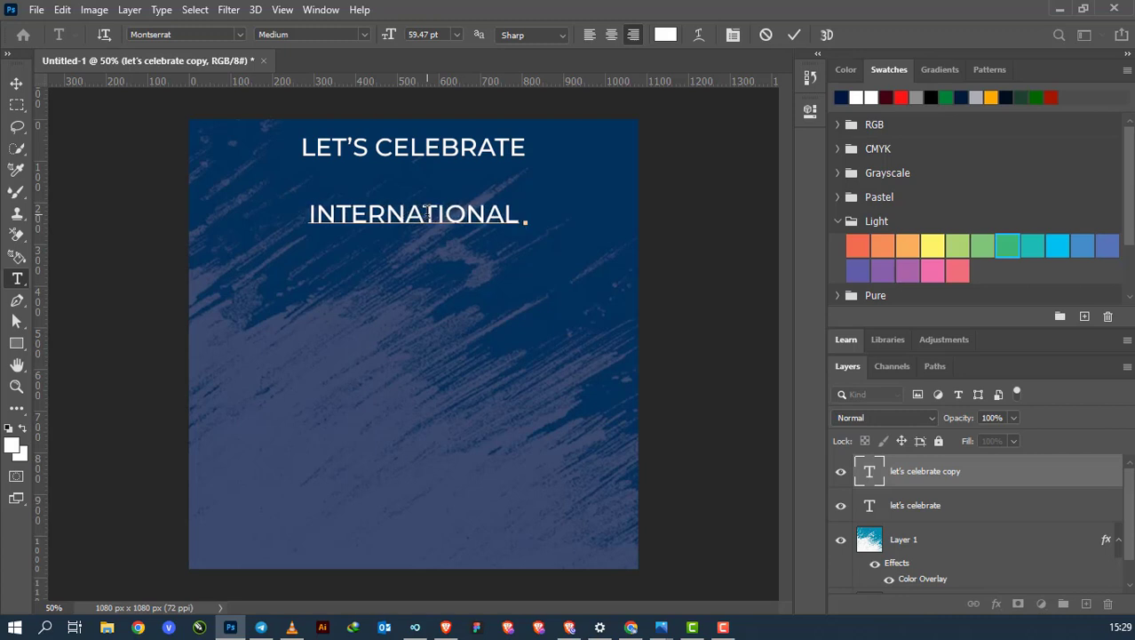
type("wo")
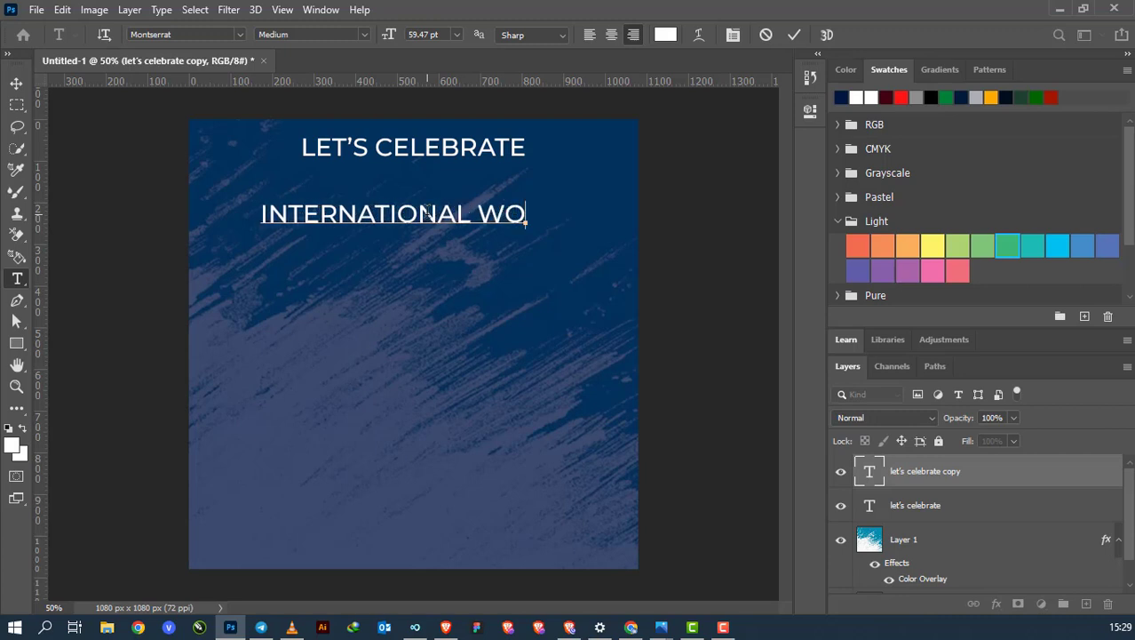
type("r")
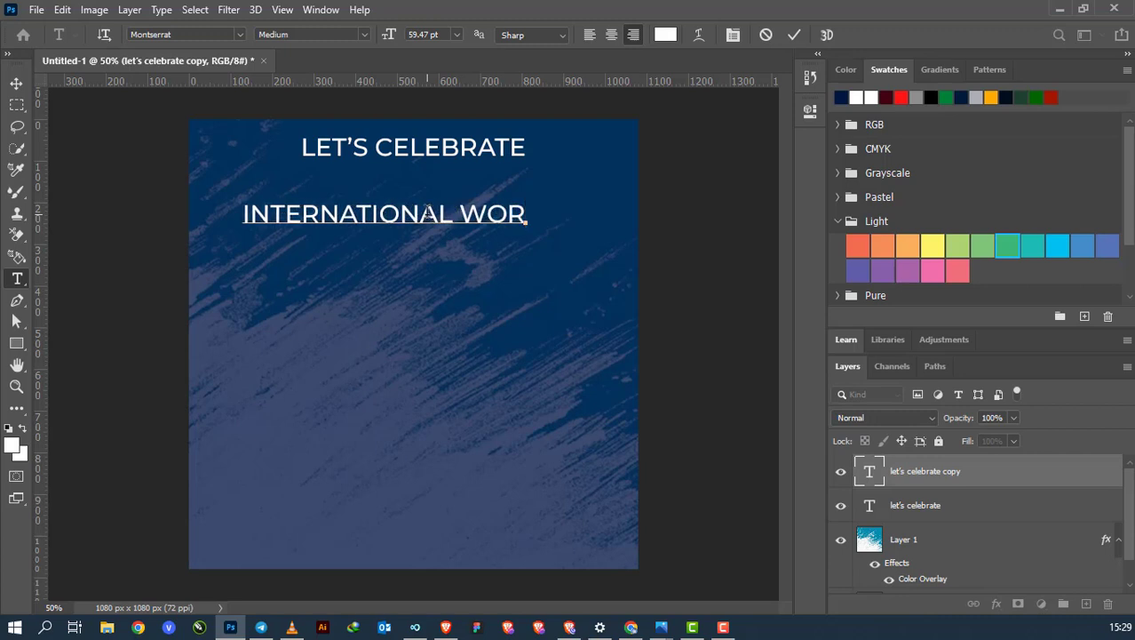
type("k")
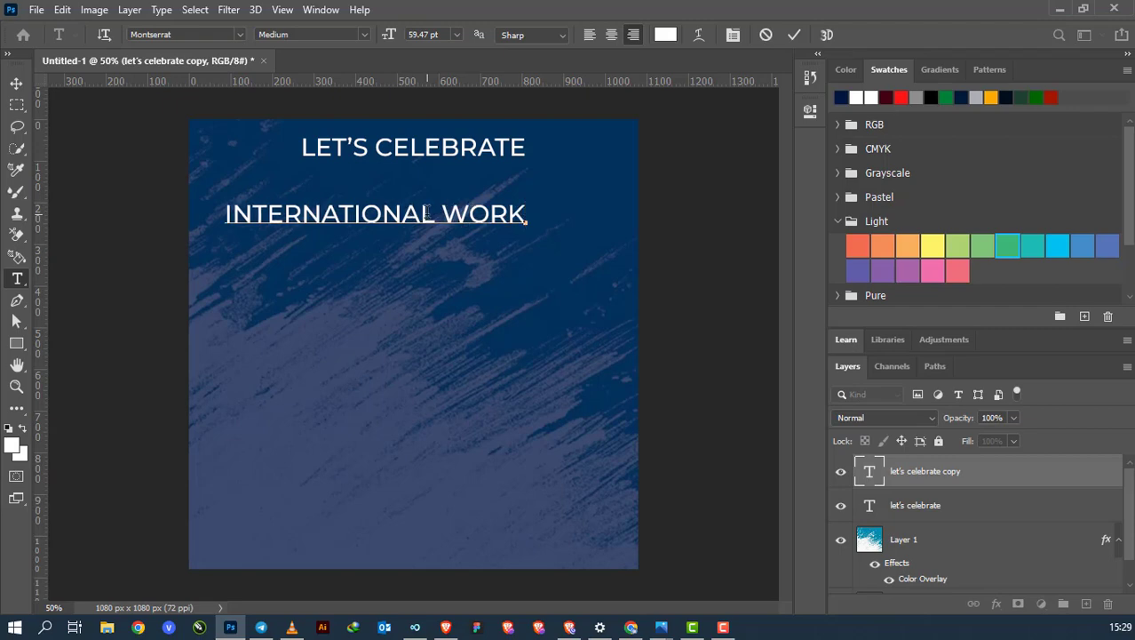
type("ers day")
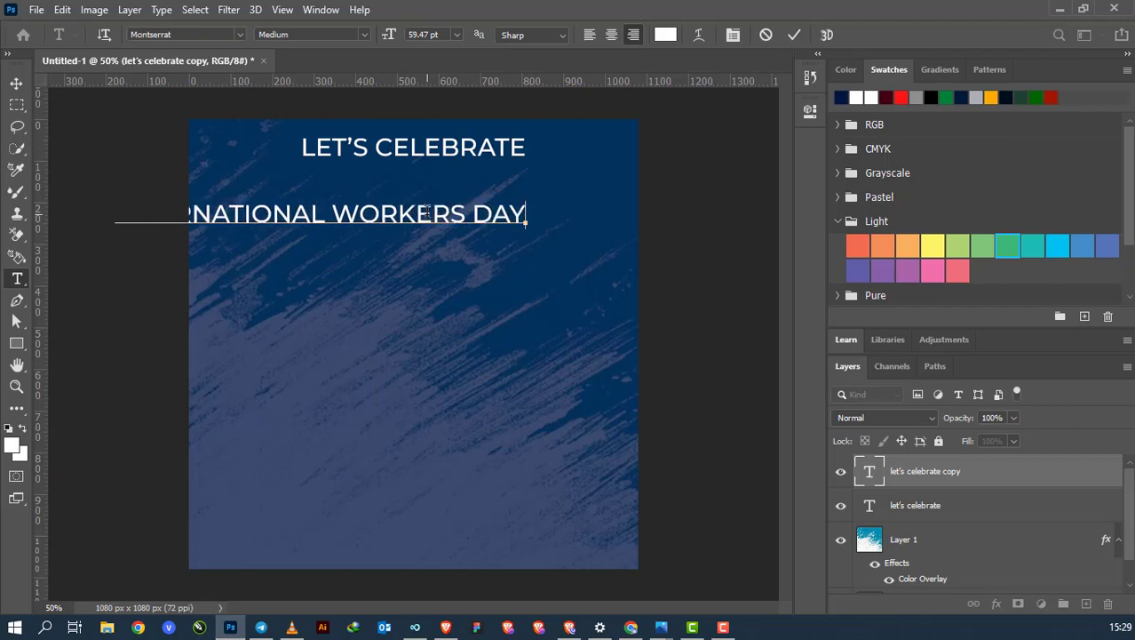
left_click(16, 82)
- Scale the "INTERNATIONAL WORKERS DAY" line down to about 45% and center it horizontally just beneath the heading
left_click_drag(355, 221, 459, 213)
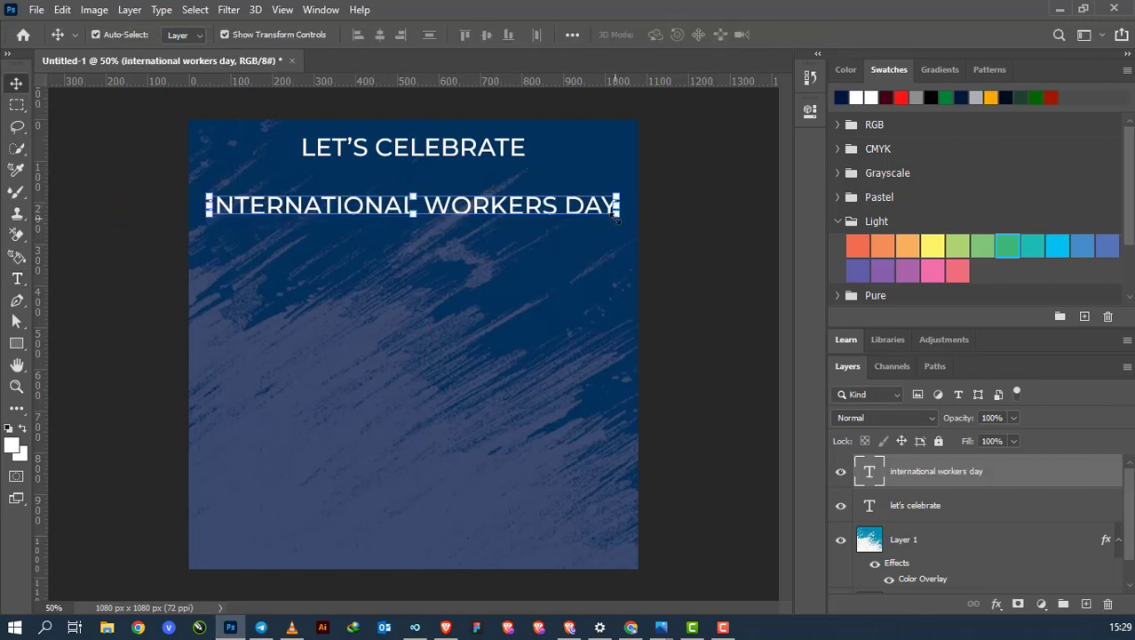
left_click_drag(615, 216, 360, 213)
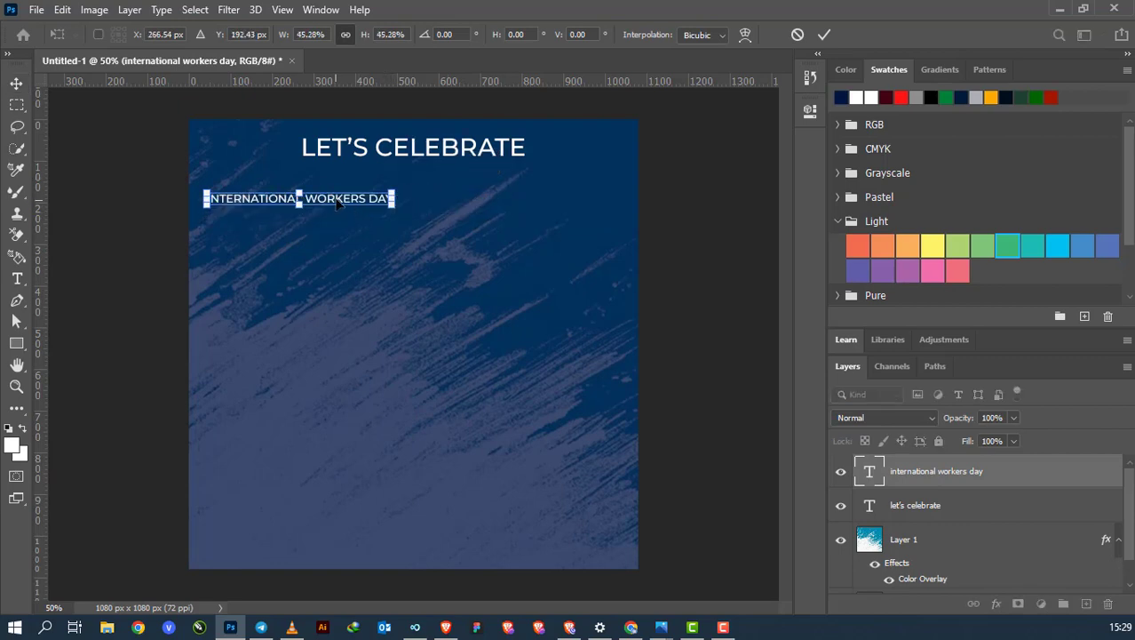
left_click_drag(458, 167, 463, 166)
left_click_drag(437, 179, 448, 177)
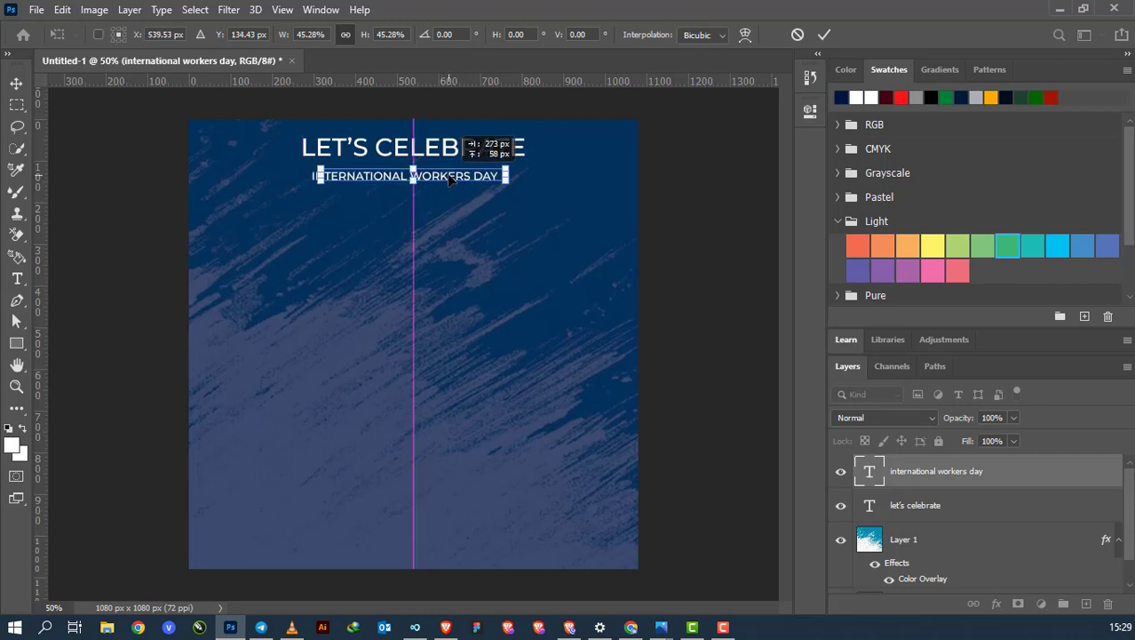
left_click(825, 36)
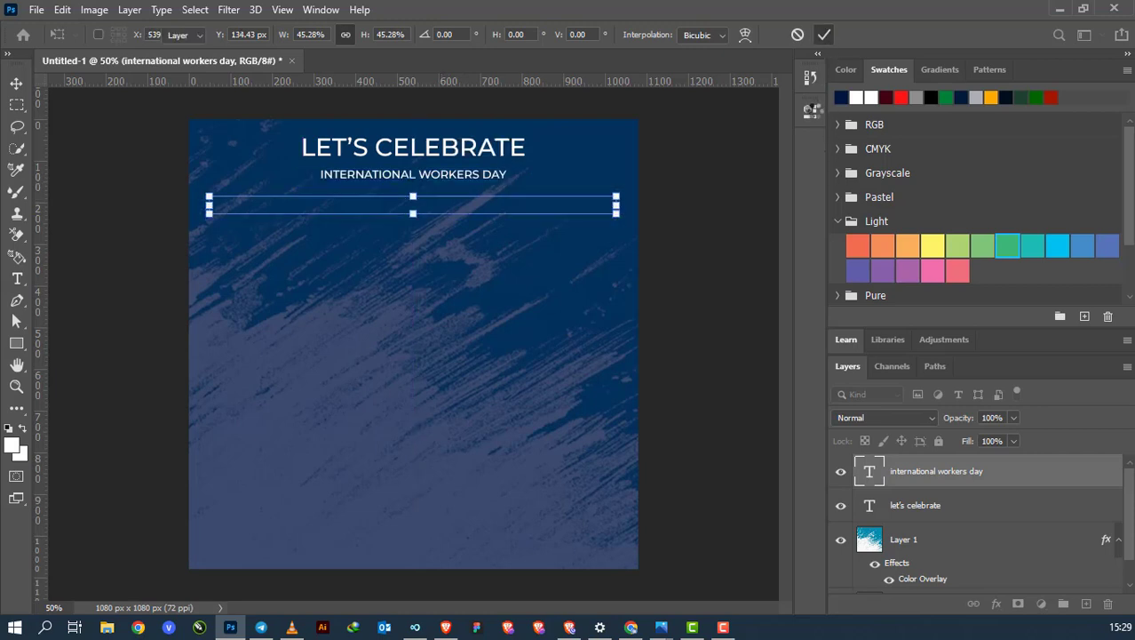
- Set the "INTERNATIONAL WORKERS DAY" font style to Light, re-center the line on the canvas and deselect it
left_click(811, 112)
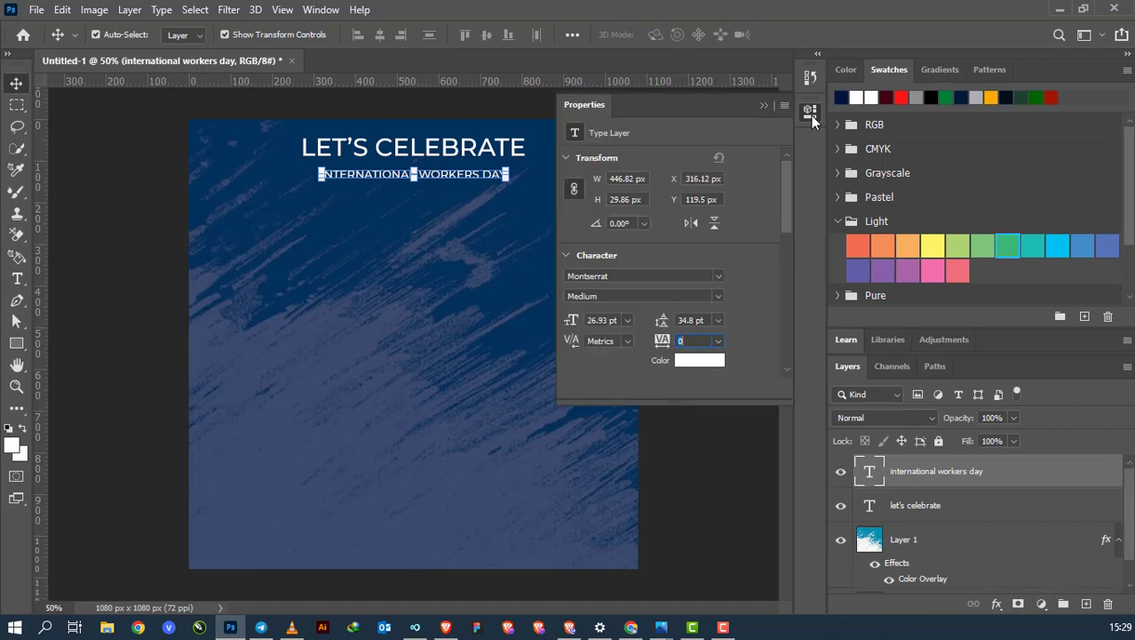
left_click(719, 297)
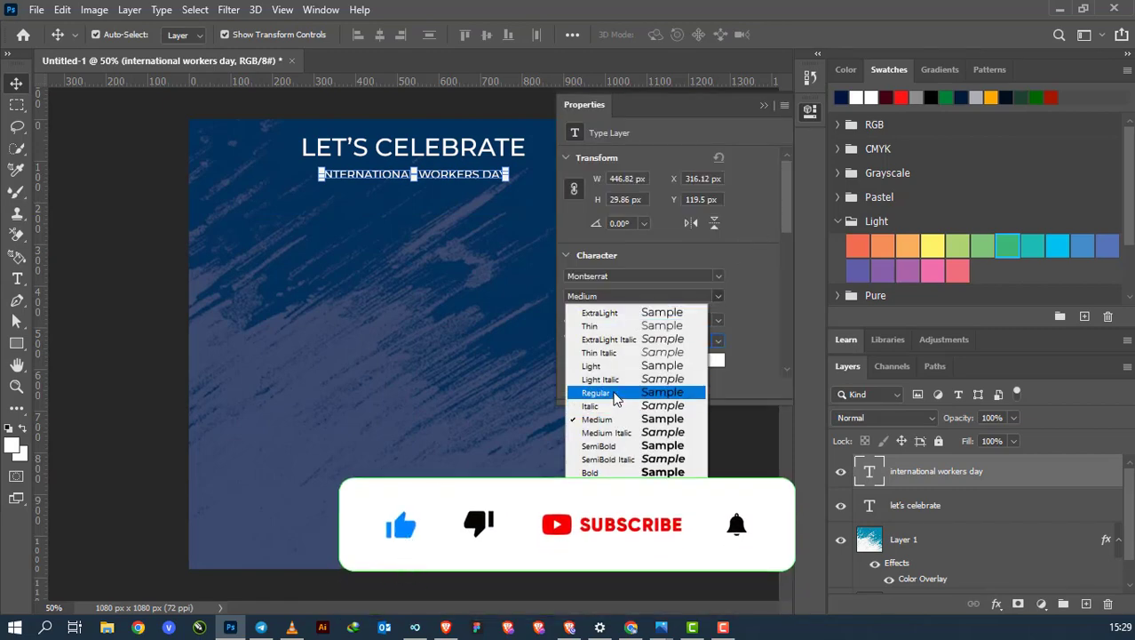
left_click(612, 367)
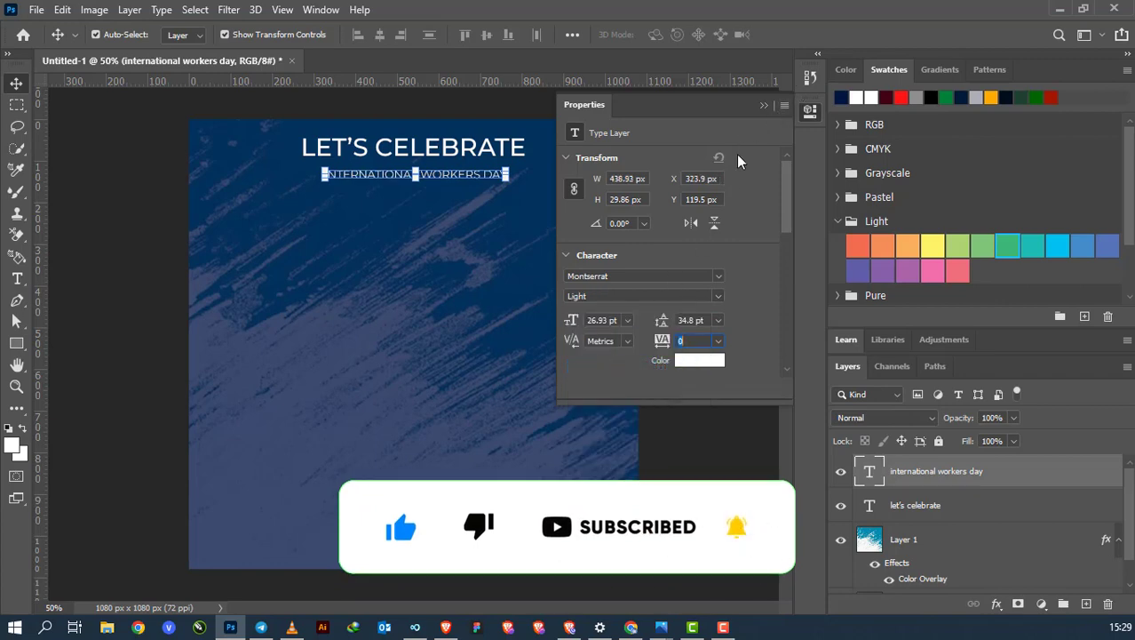
left_click(763, 107)
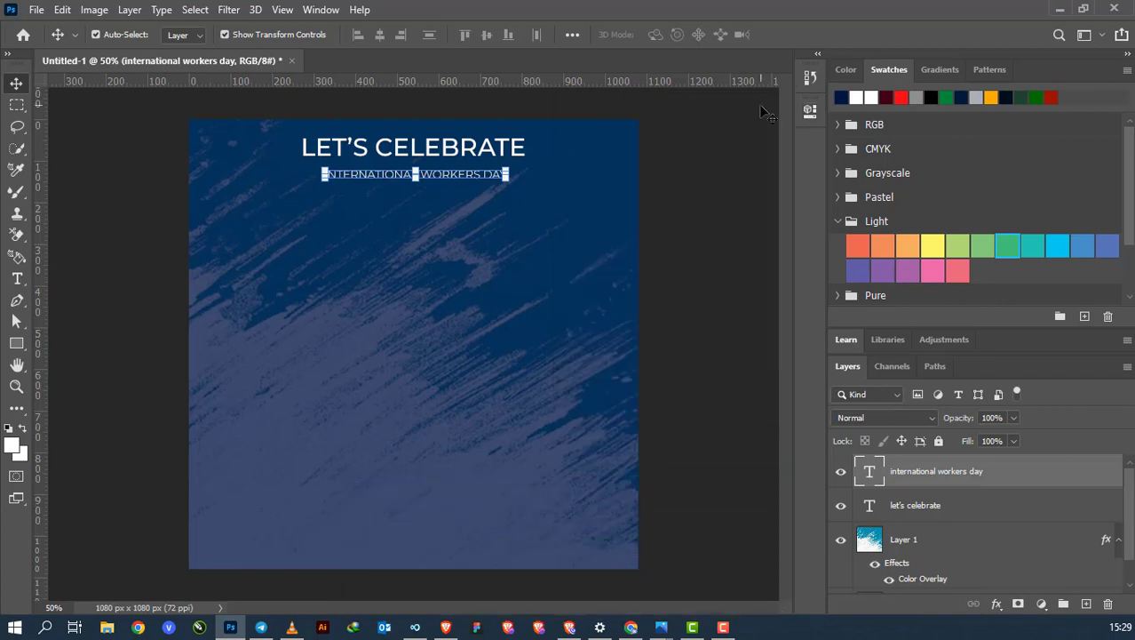
left_click(695, 192)
left_click_drag(420, 174, 421, 173)
left_click(708, 240)
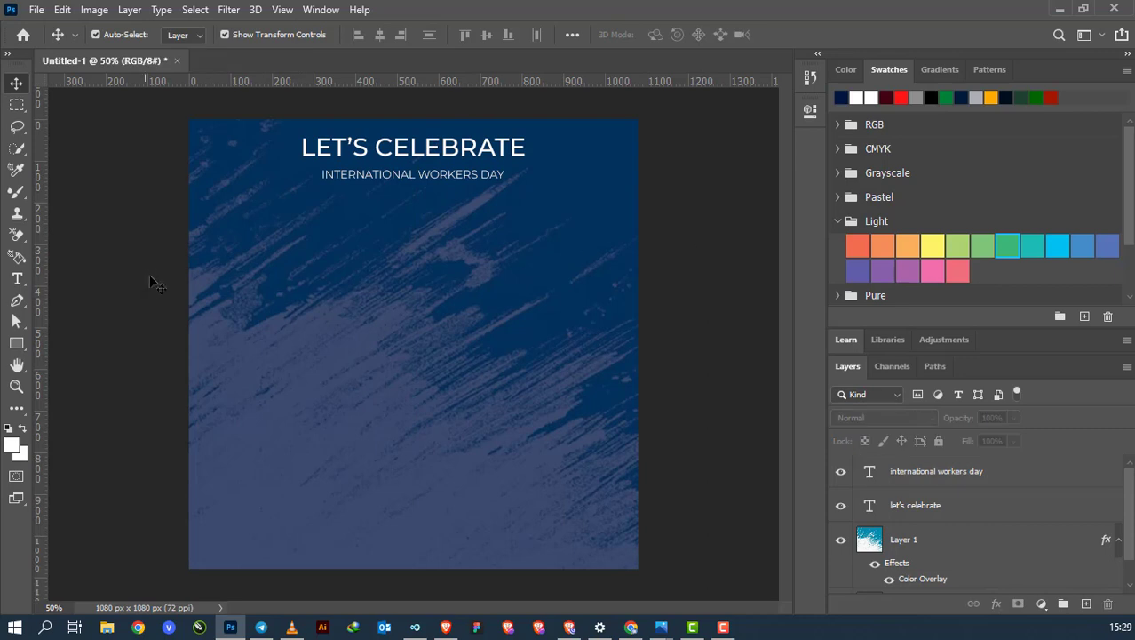
- Add a text layer reading "HAPPY" below the subtitle in the canvas's upper half
left_click(17, 279)
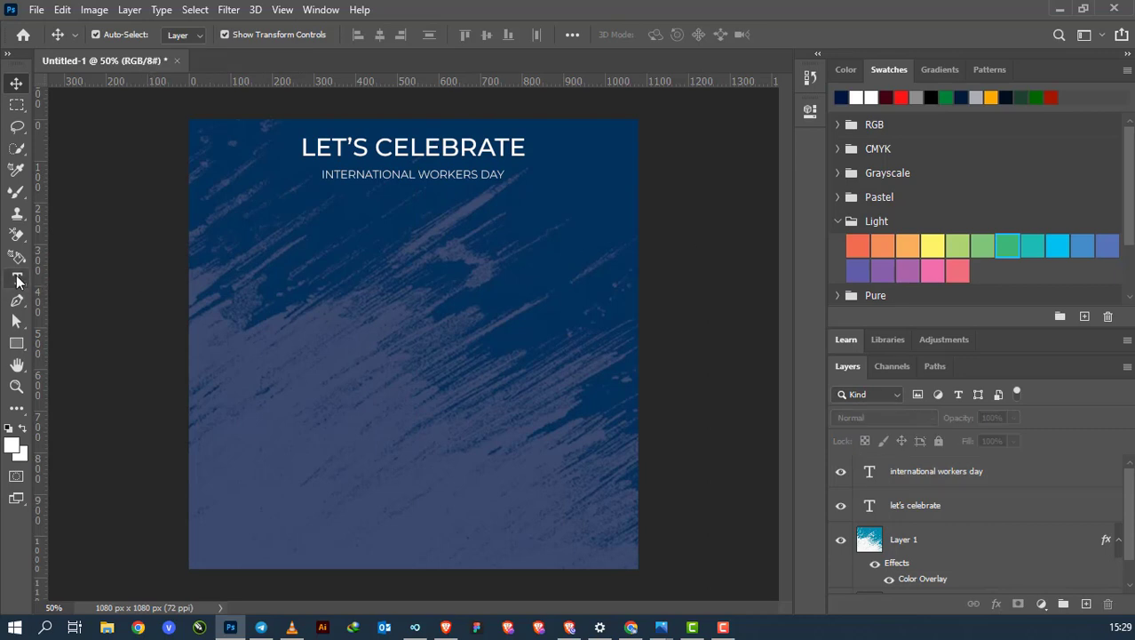
left_click(337, 257)
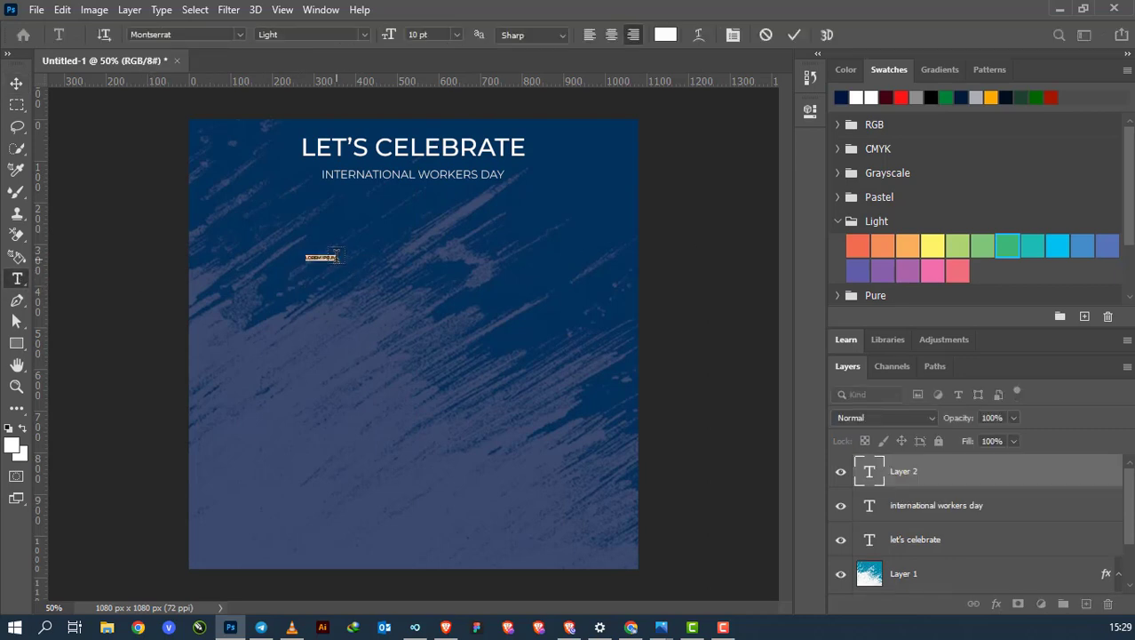
type("may")
left_click(794, 34)
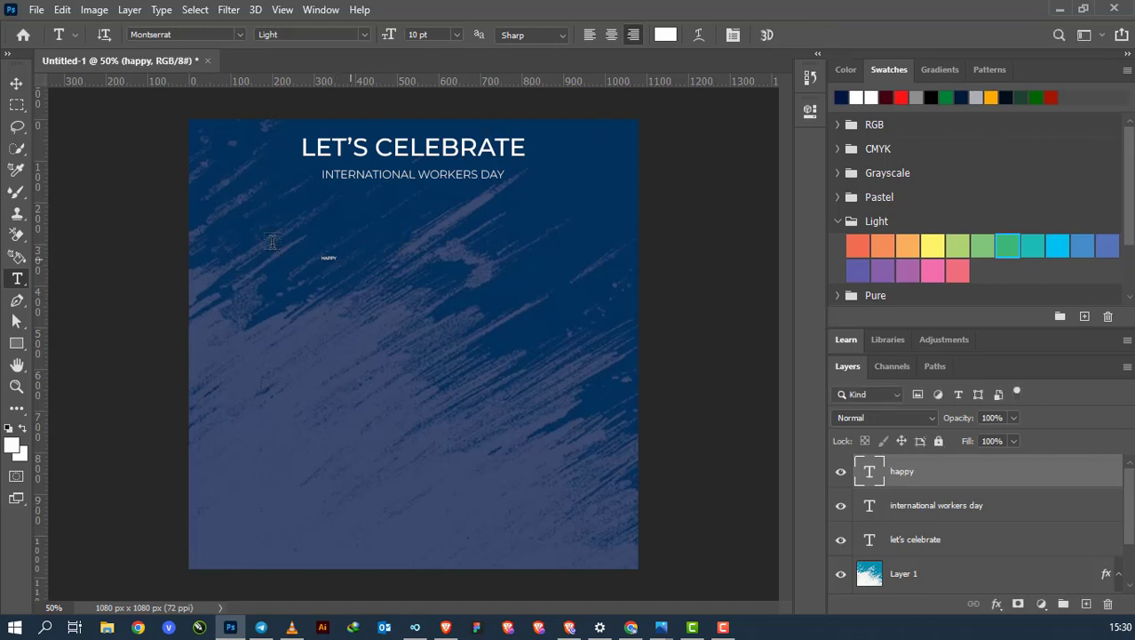
- Enlarge the "HAPPY" text to about 1306% and move it up, centered horizontally below the subtitle
left_click(16, 83)
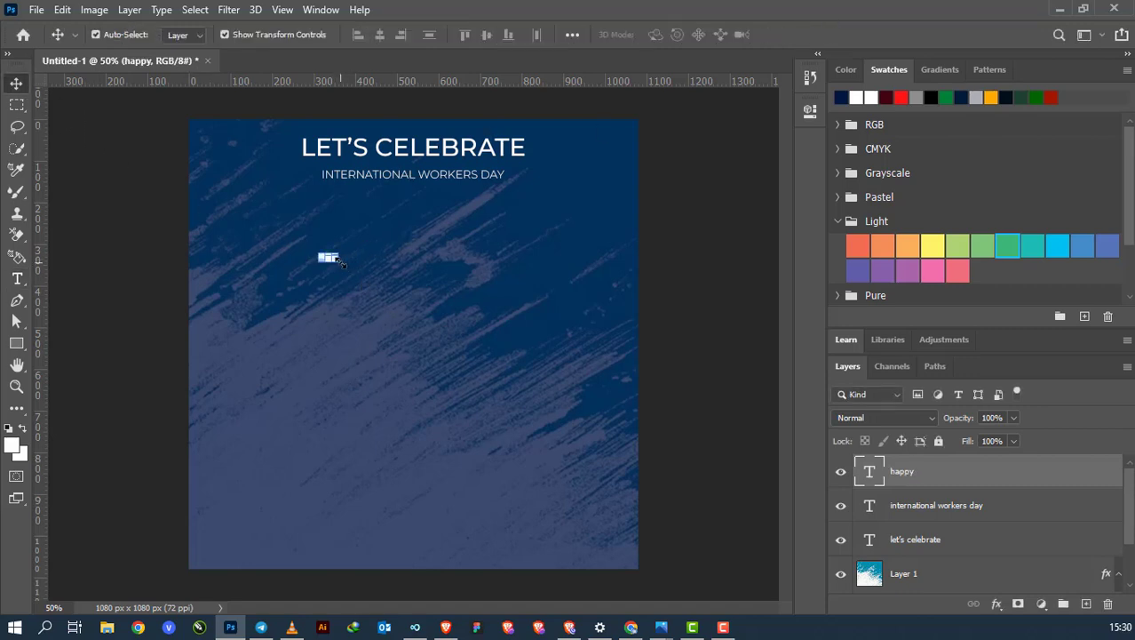
left_click_drag(338, 263, 485, 305)
left_click(825, 35)
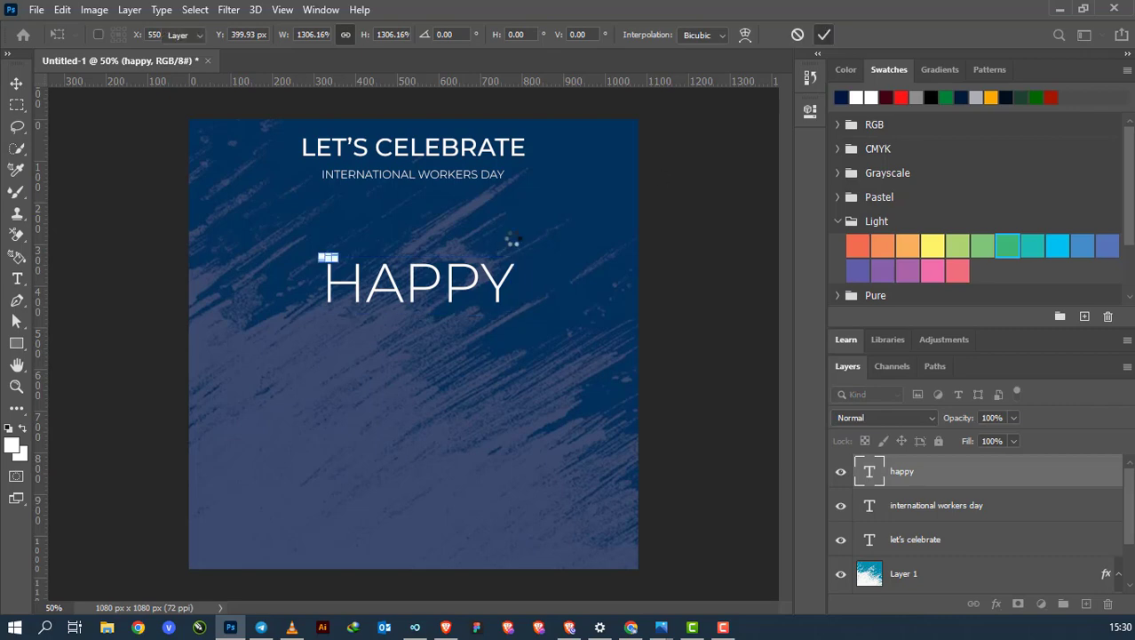
key("Return")
left_click_drag(450, 294, 439, 259)
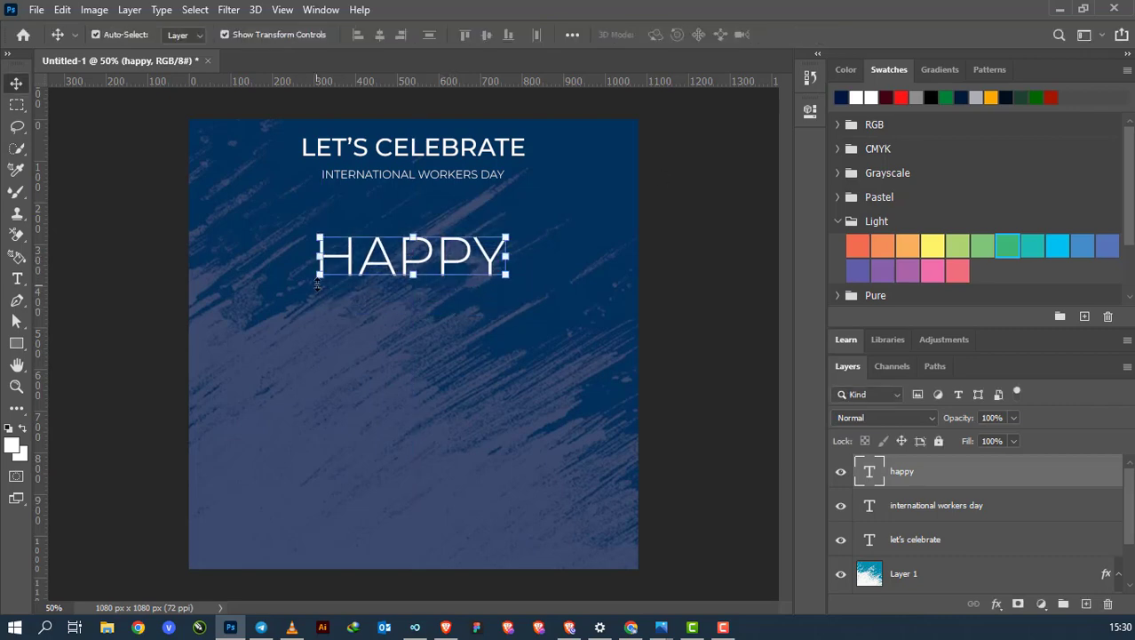
- Enlarge "HAPPY" by a further 131% or so, to about 590 px wide, keeping it centered on the canvas
left_click_drag(318, 280, 272, 311)
left_click_drag(476, 259, 533, 216)
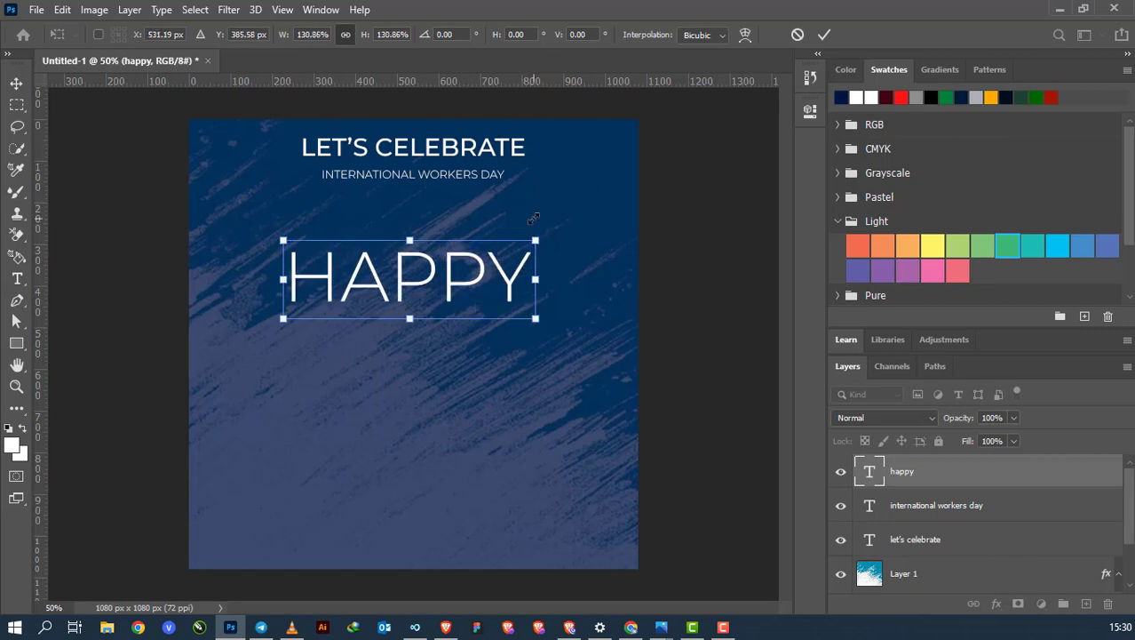
left_click(825, 37)
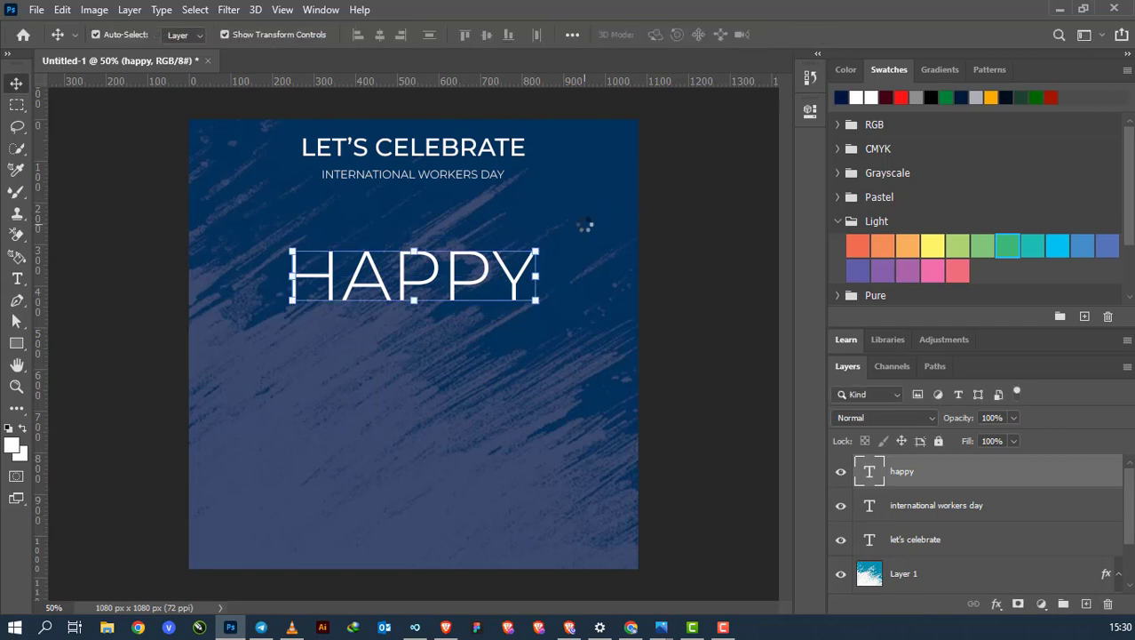
left_click(586, 227)
- Duplicate the "HAPPY" text directly beneath itself and change the copy's text to "LABOUR"
left_click(486, 274)
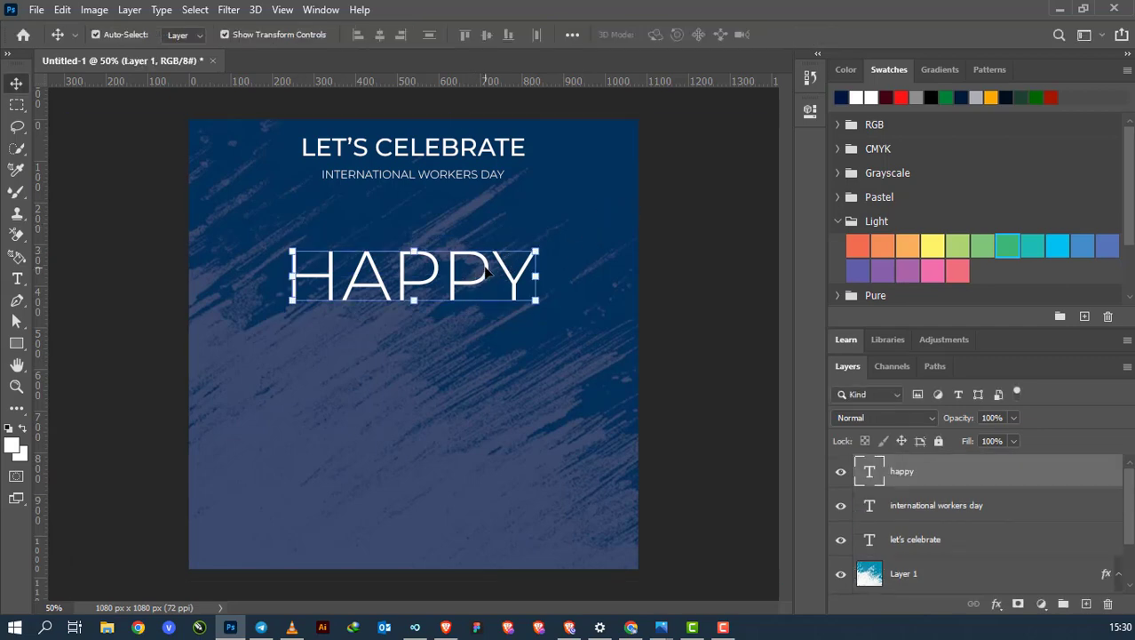
left_click_drag(486, 269, 452, 343)
double_click(453, 342)
type("LABOUR")
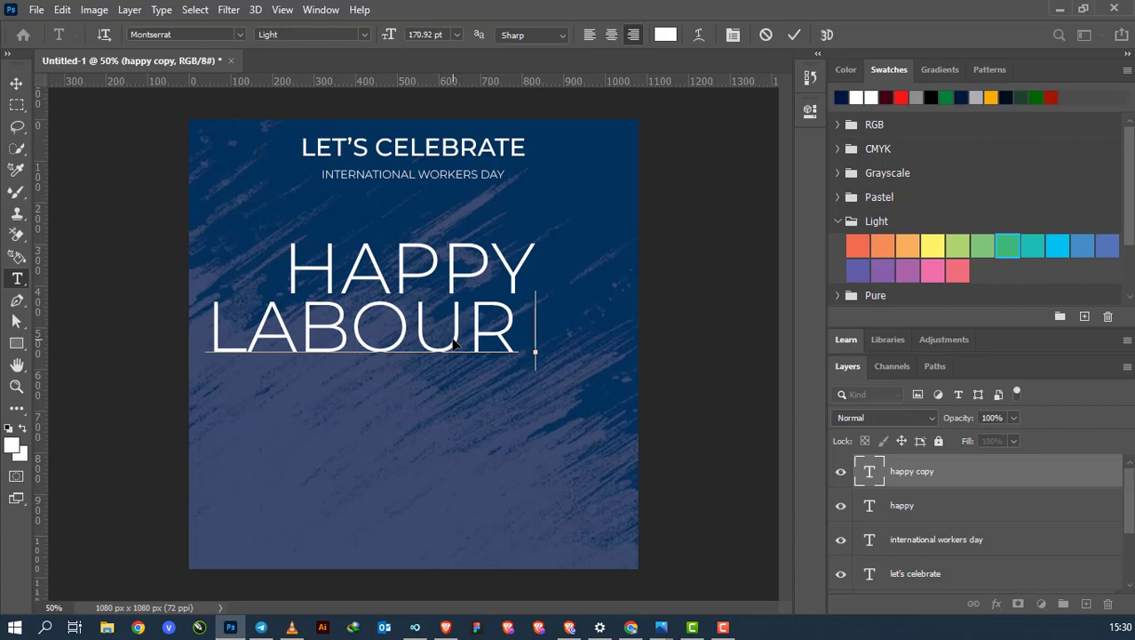
key("BackSpace")
left_click(793, 35)
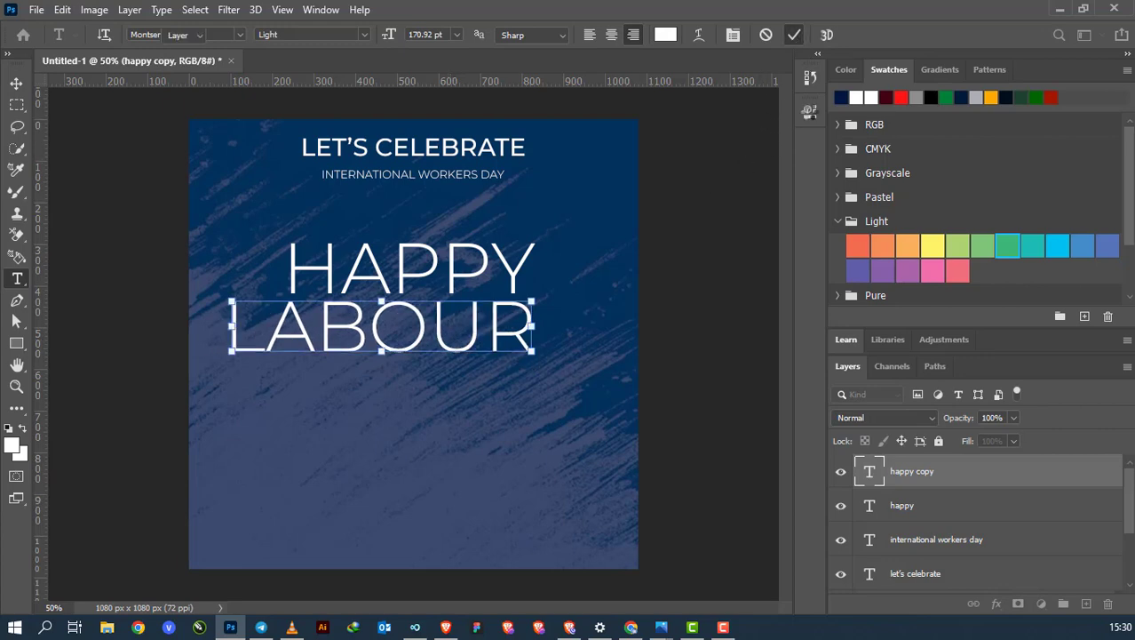
- Set the "LABOUR" font style to ExtraBold, center the word horizontally under "HAPPY" and deselect it
key("v")
left_click(810, 112)
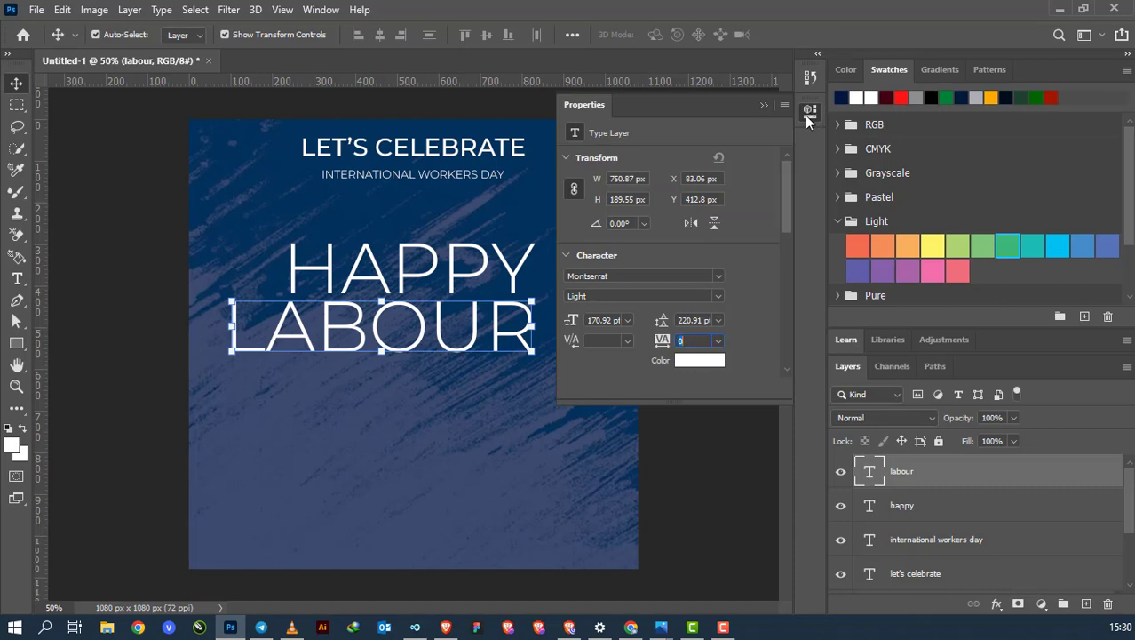
left_click(719, 296)
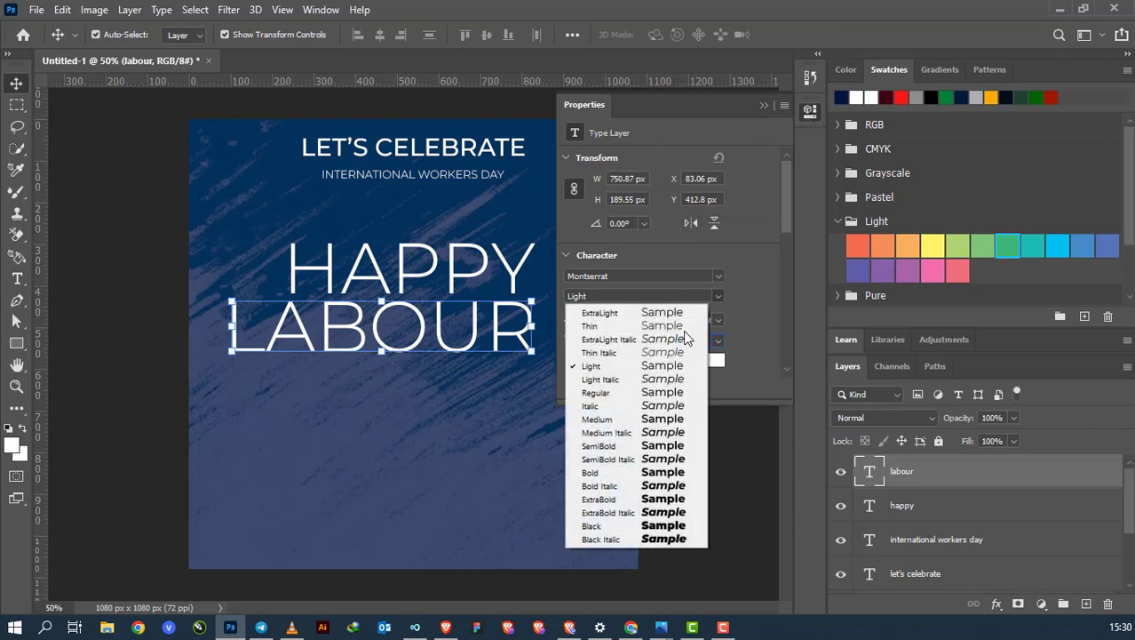
left_click(625, 500)
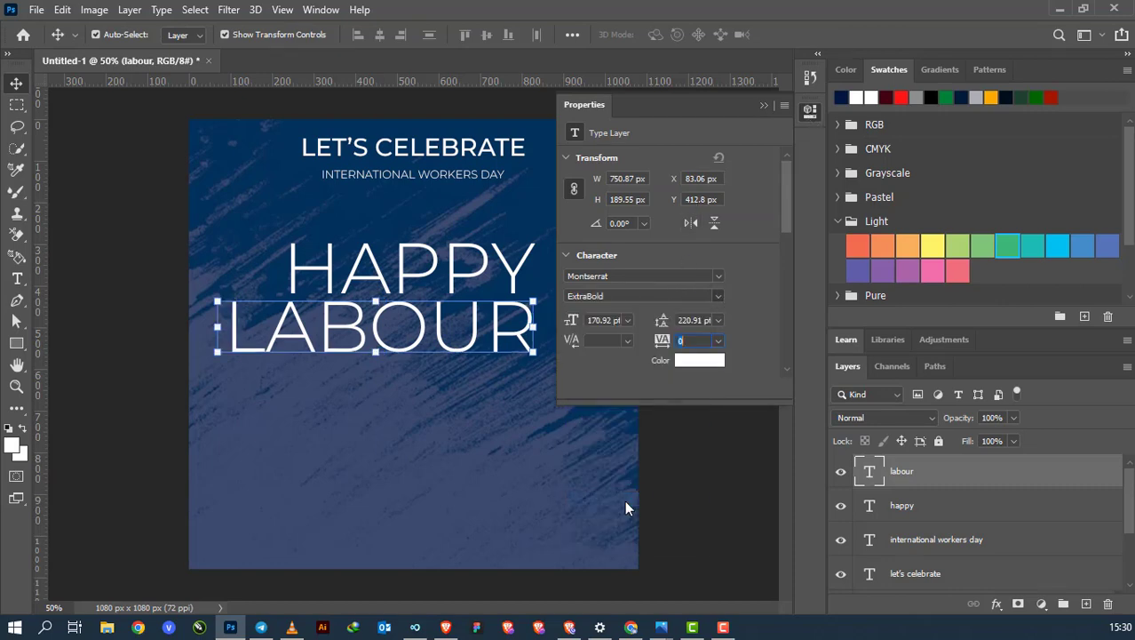
left_click(763, 106)
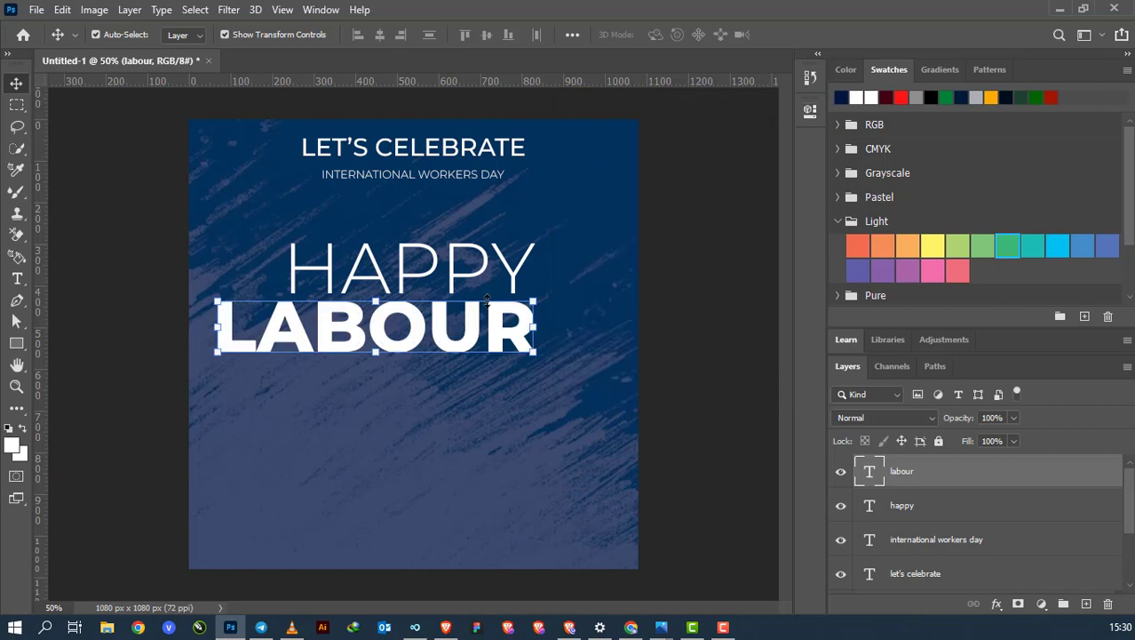
left_click_drag(437, 337, 477, 338)
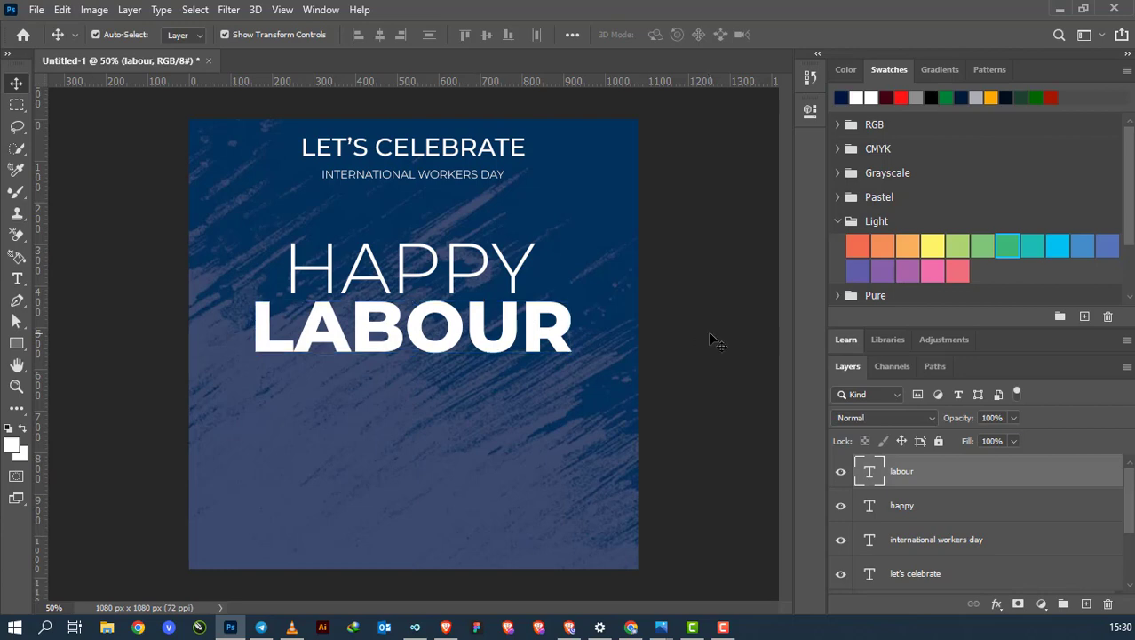
left_click(708, 331)
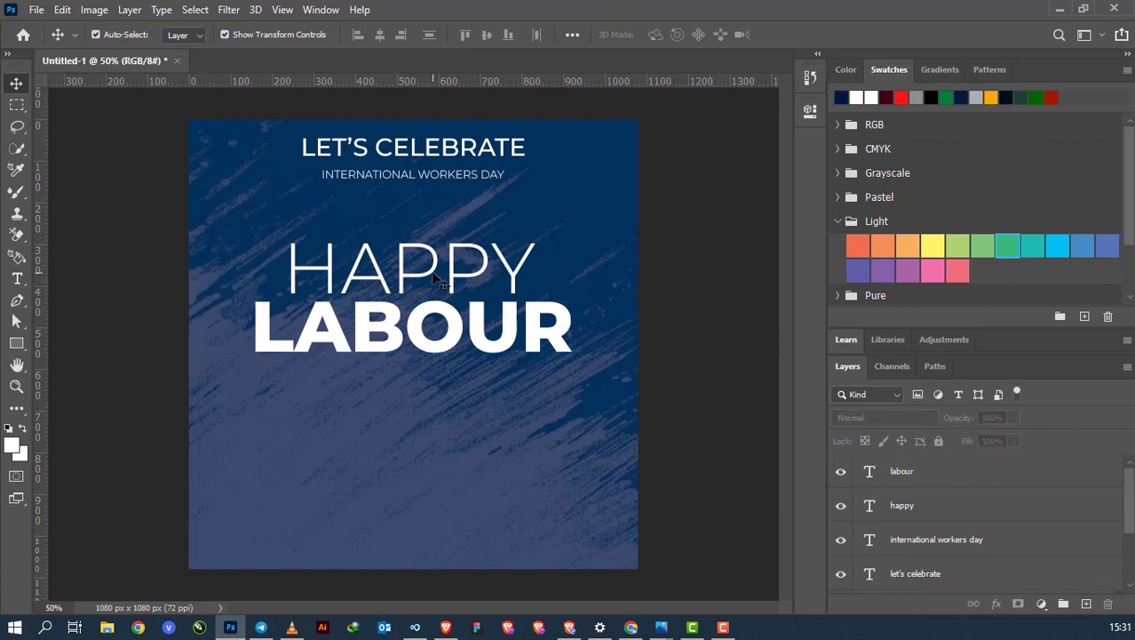
- Duplicate the "HAPPY" text below "LABOUR", change the copy to "DAY" and center it horizontally under "LABOUR"
left_click_drag(435, 278, 441, 400)
double_click(441, 400)
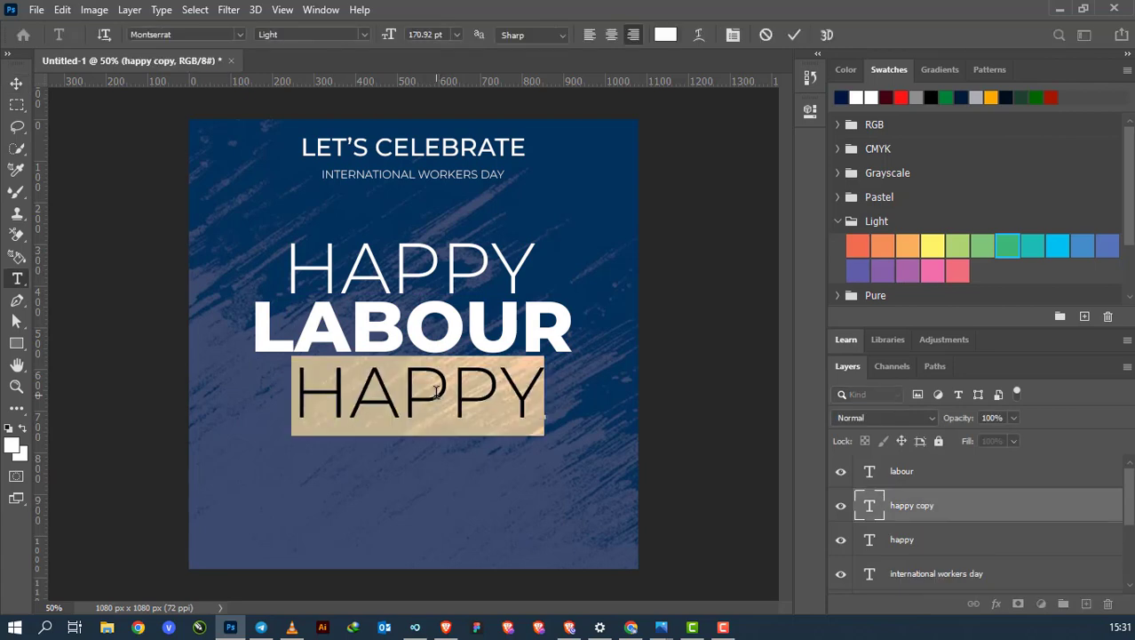
type("DAY")
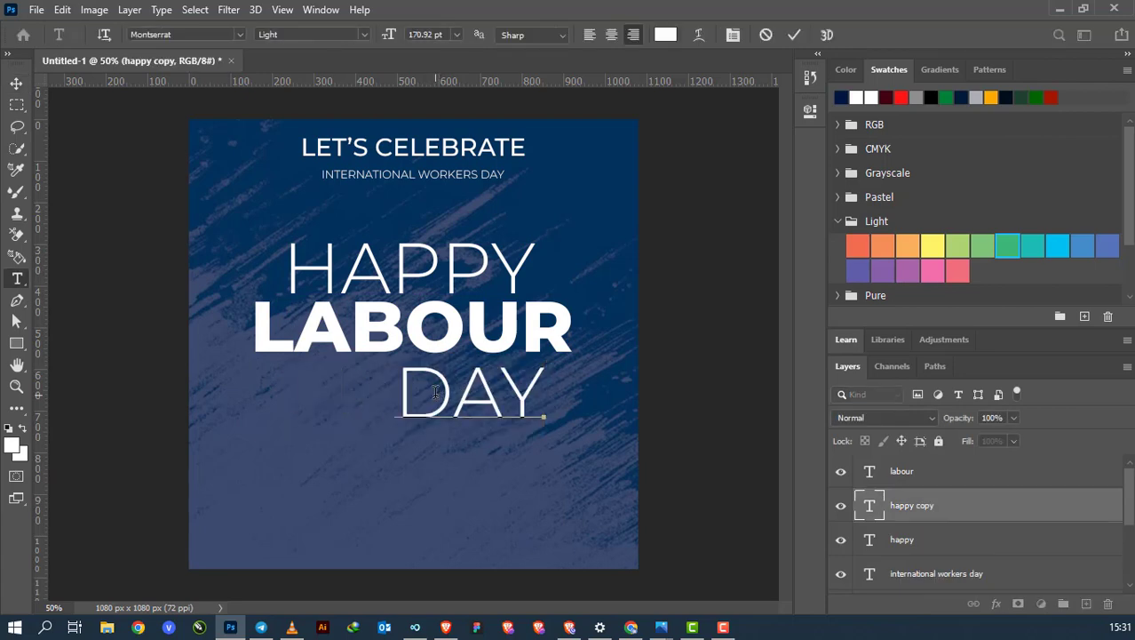
left_click(795, 35)
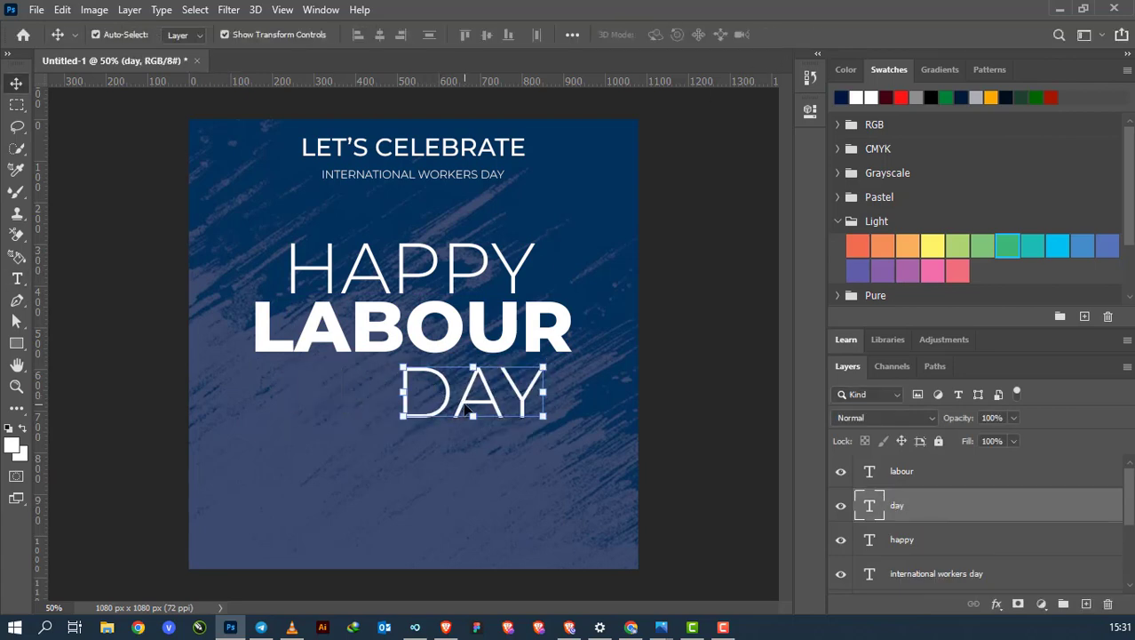
left_click_drag(463, 405, 411, 408)
left_click(669, 389)
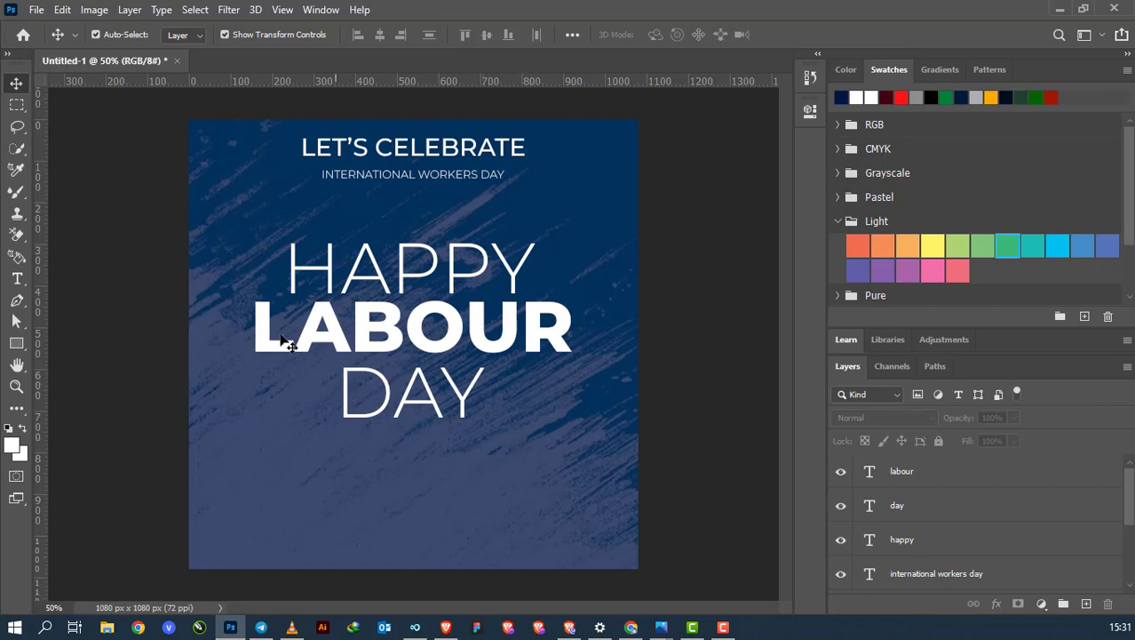
- Draw a rectangle of about 410 x 160 px around "DAY" with no fill and a white 2.5 pt stroke
left_click(19, 348)
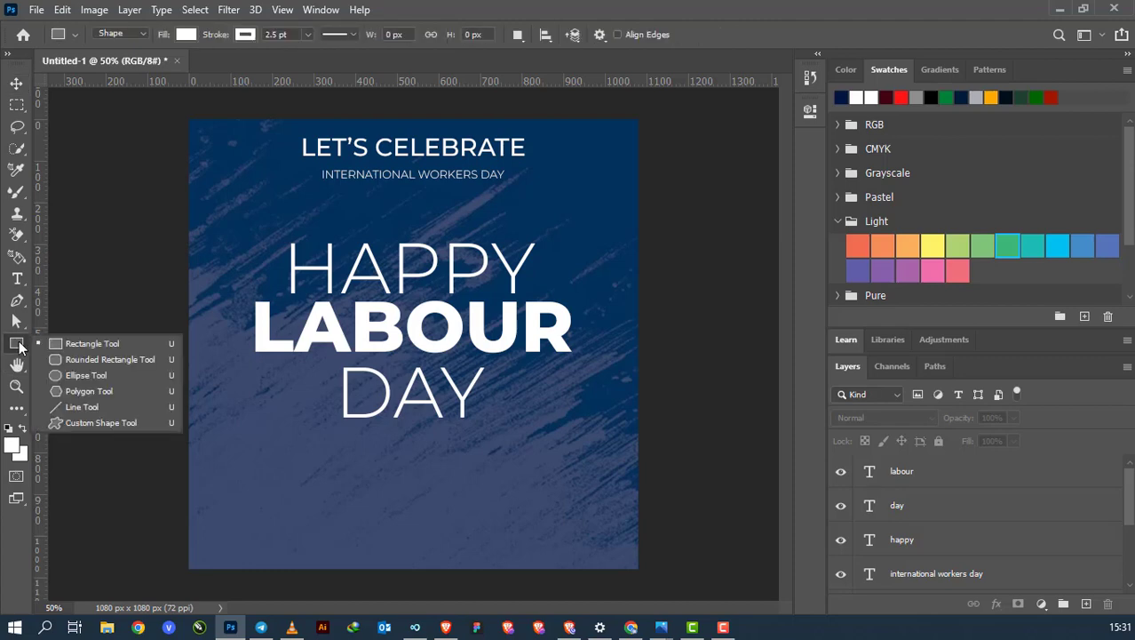
left_click(84, 346)
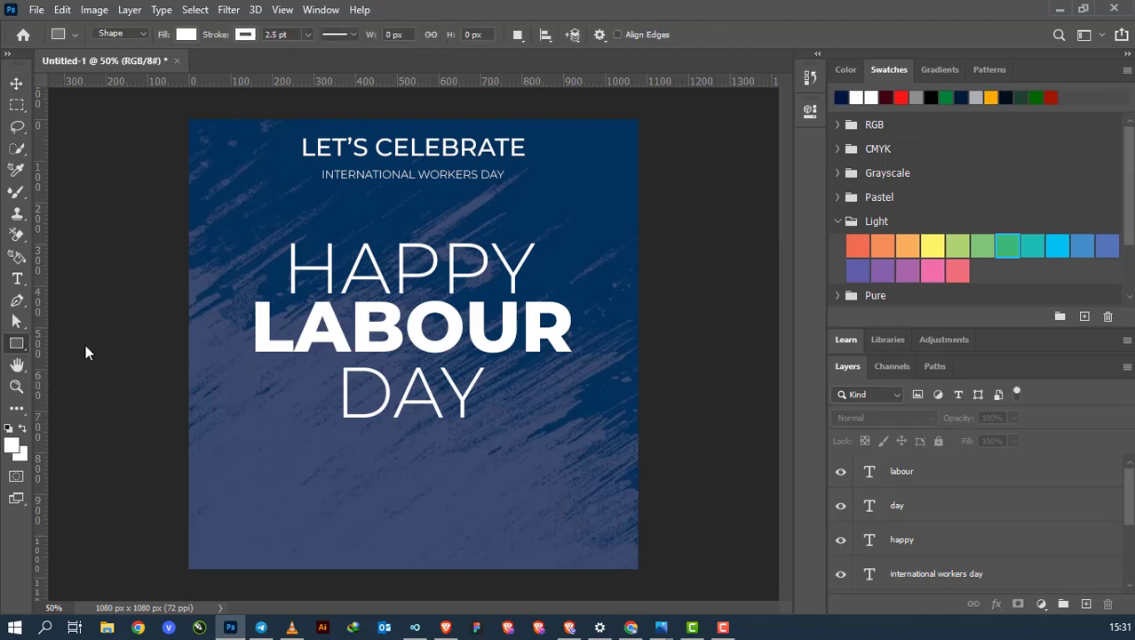
left_click(183, 35)
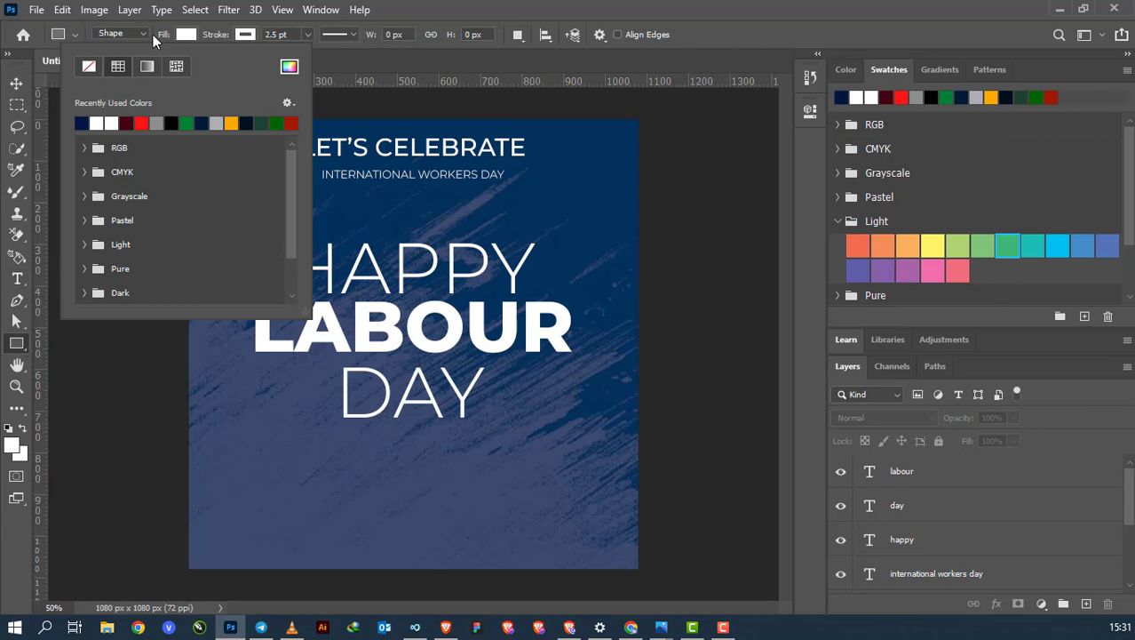
left_click(89, 69)
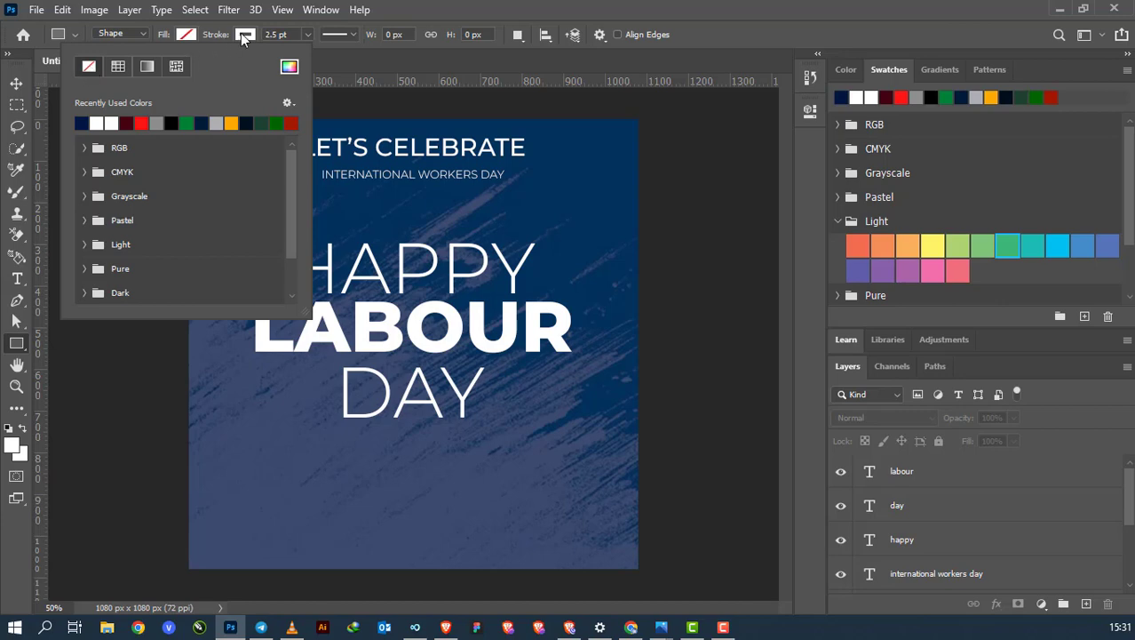
left_click(329, 360)
left_click_drag(325, 359, 496, 425)
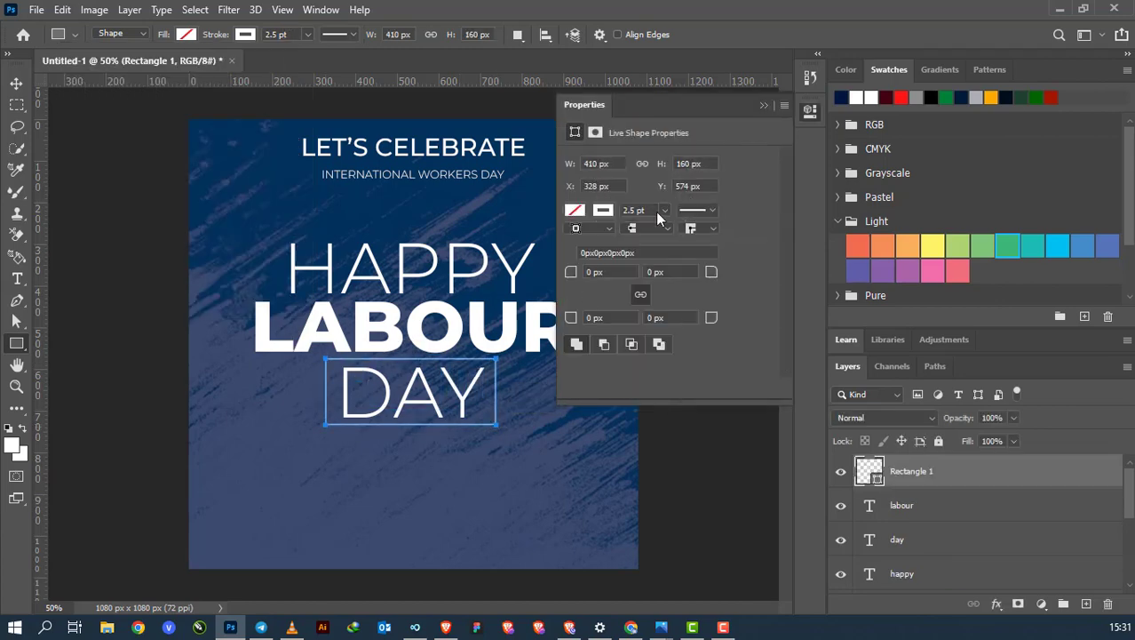
left_click(765, 105)
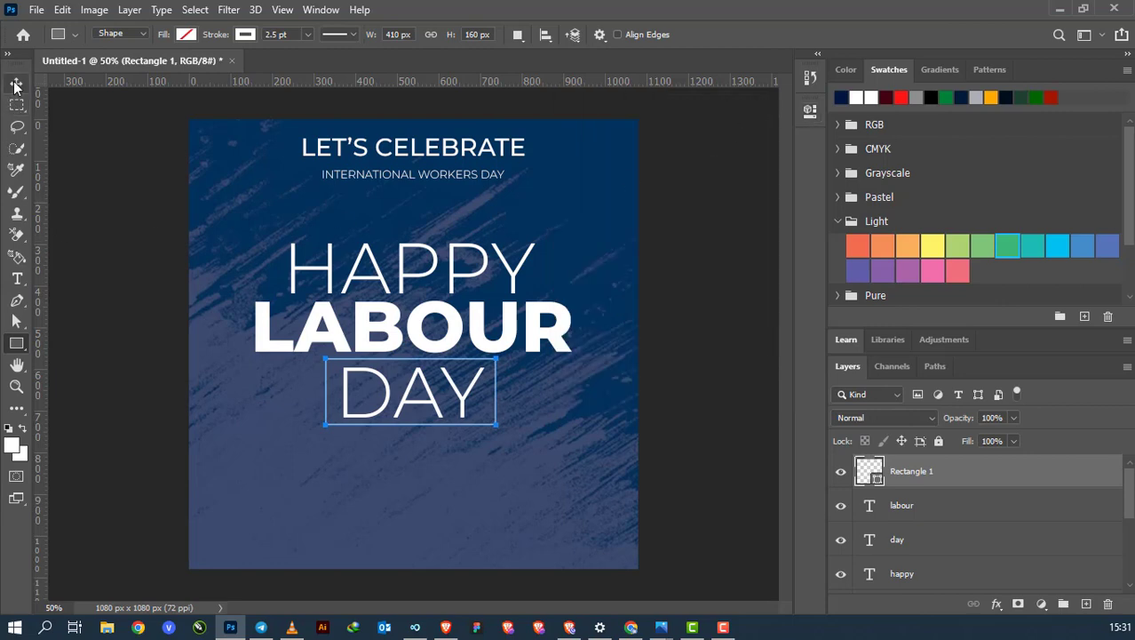
left_click(16, 83)
left_click(82, 257)
- Recolor the "LABOUR" text with the recently used dark maroon swatch and deselect it
left_click(508, 350)
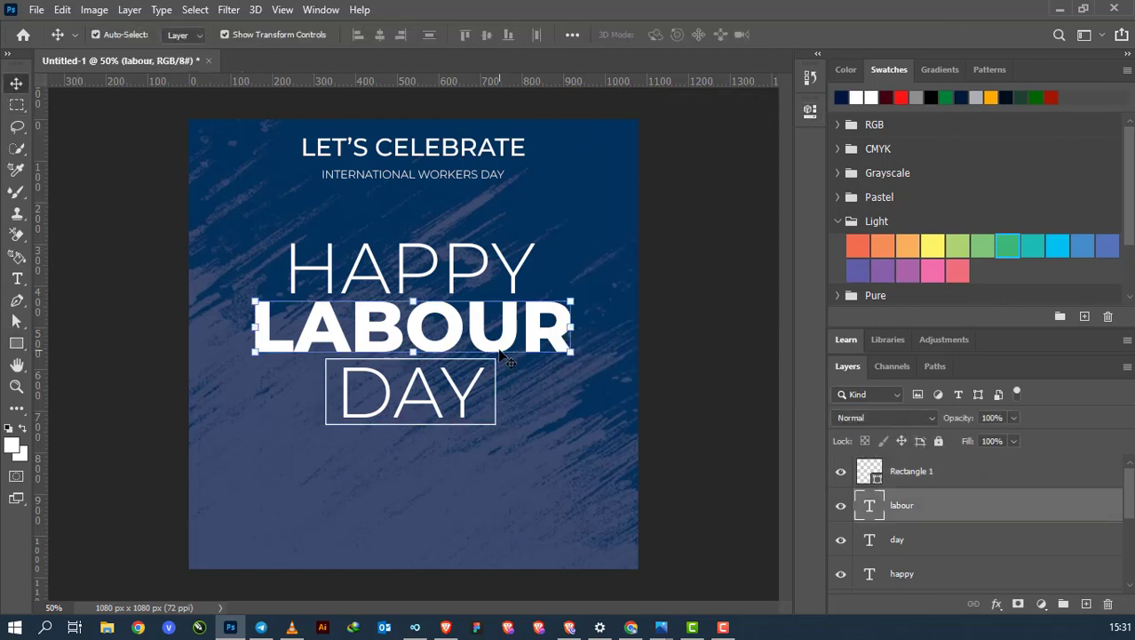
left_click(886, 96)
key("alt+BackSpace")
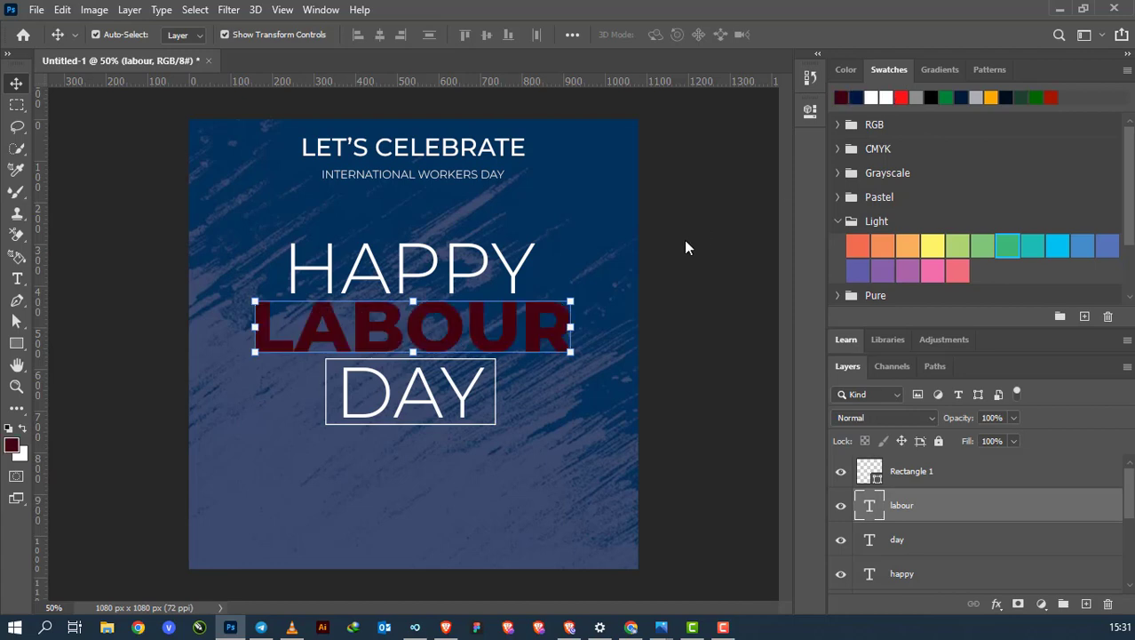
left_click(573, 375)
left_click(698, 334)
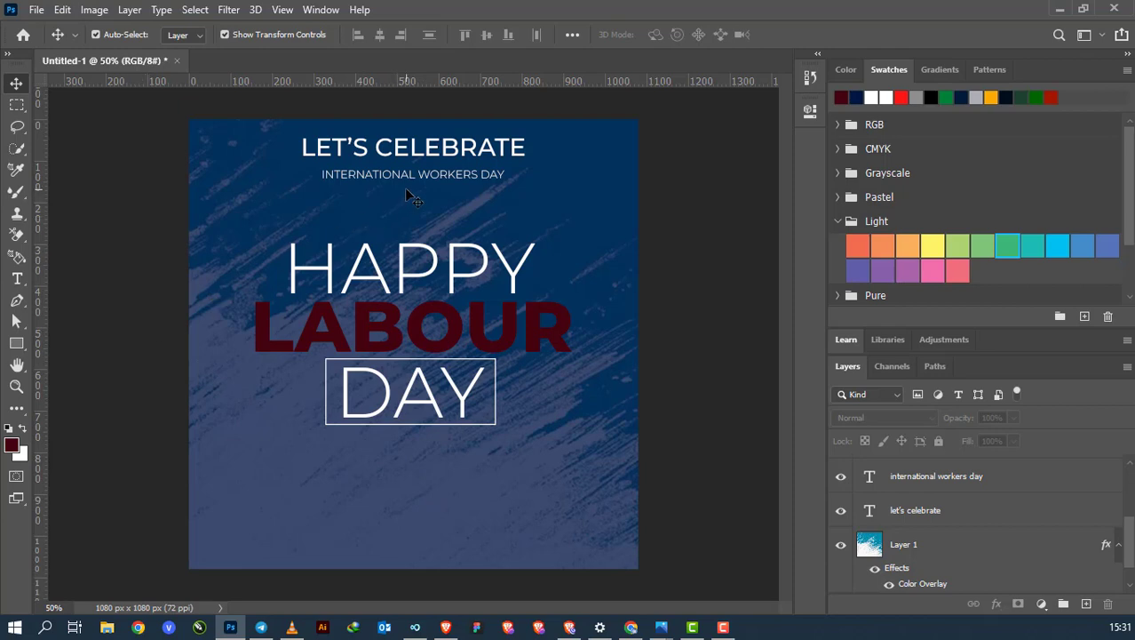
- Add dark maroon "1 MAY" text in Montserrat Light, scaled to about 1665% and placed beneath the framed "DAY"
left_click(17, 278)
left_click(317, 478)
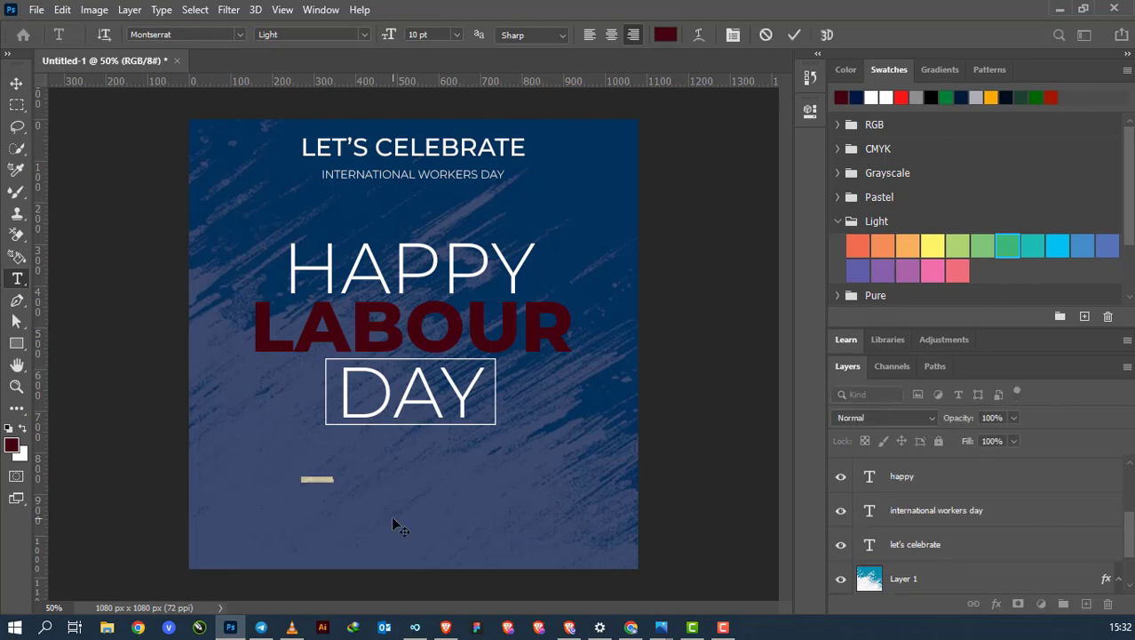
key("BackSpace")
left_click(16, 83)
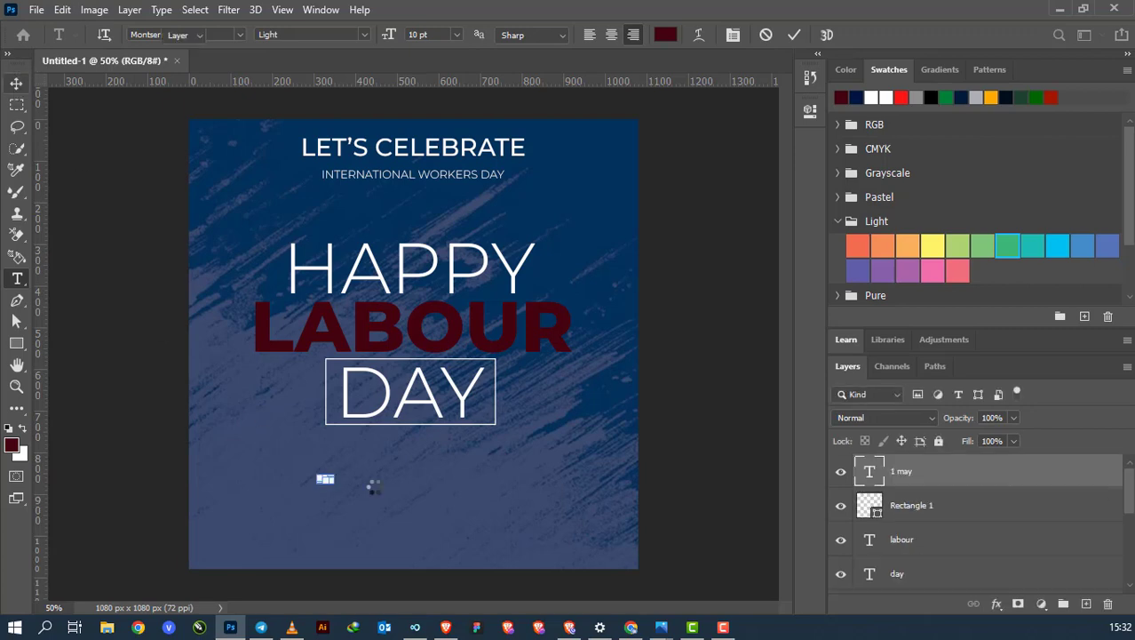
left_click_drag(336, 484, 521, 558)
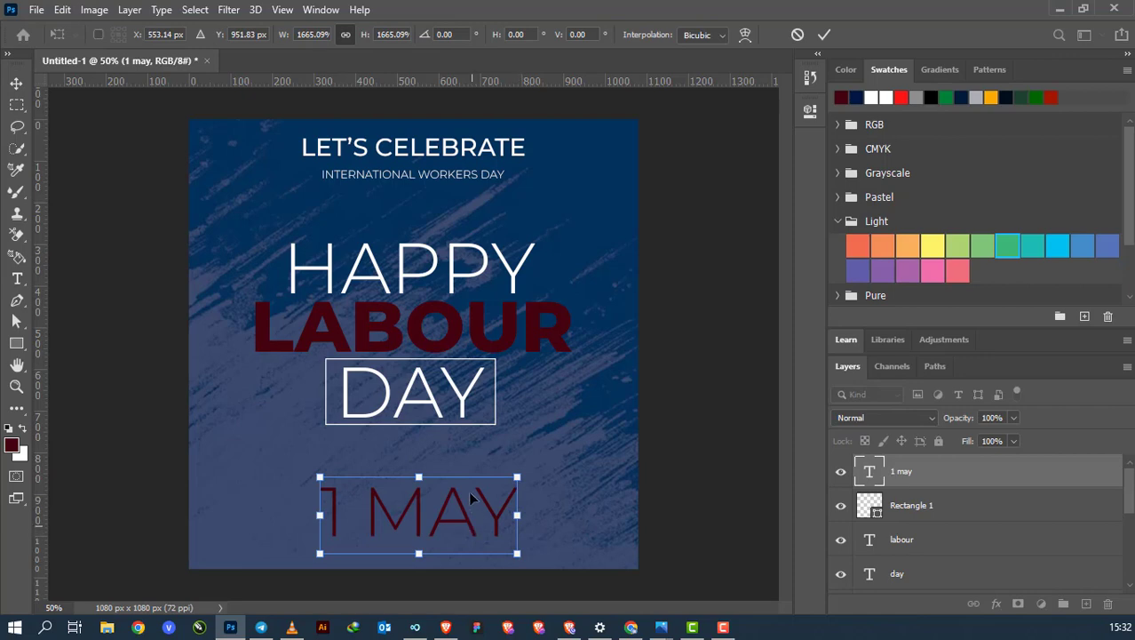
left_click_drag(472, 501, 443, 510)
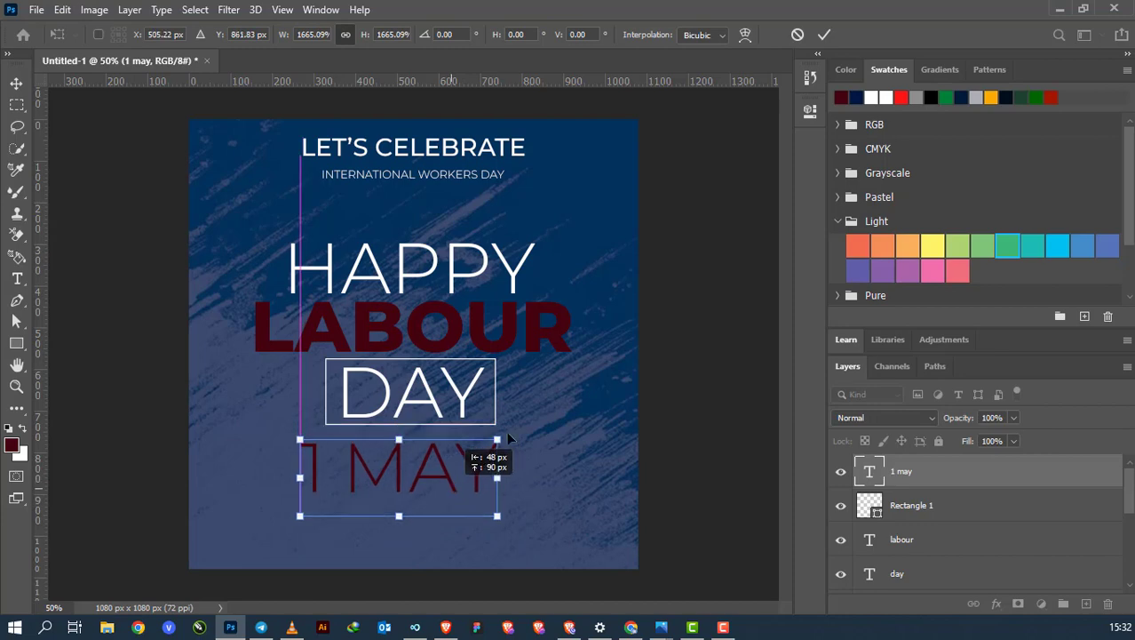
left_click(824, 34)
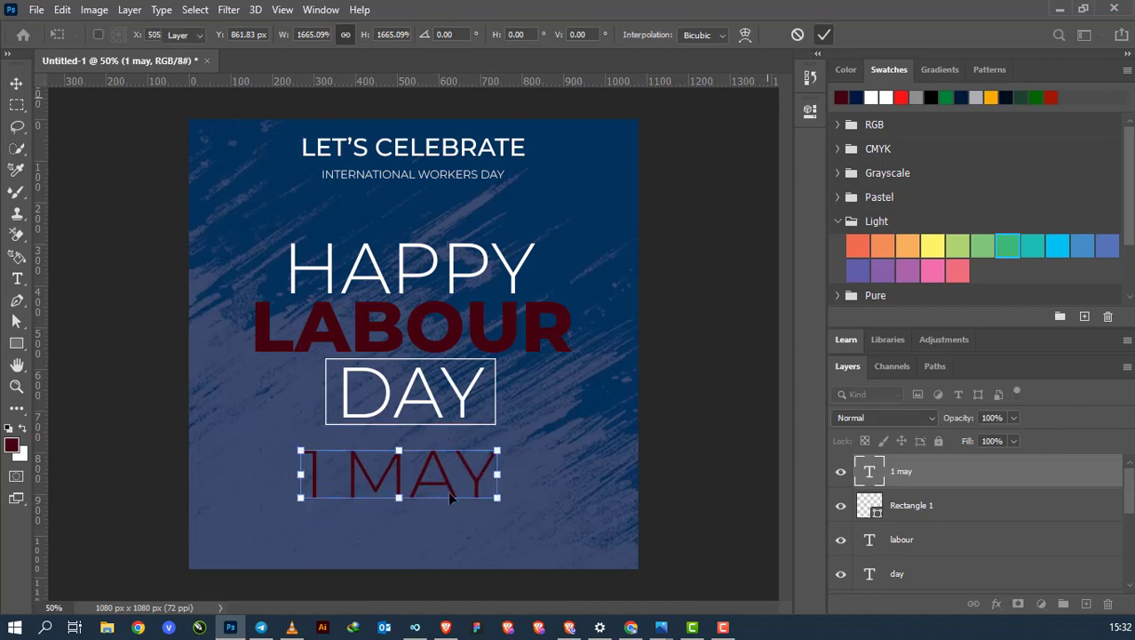
left_click_drag(497, 499, 451, 479)
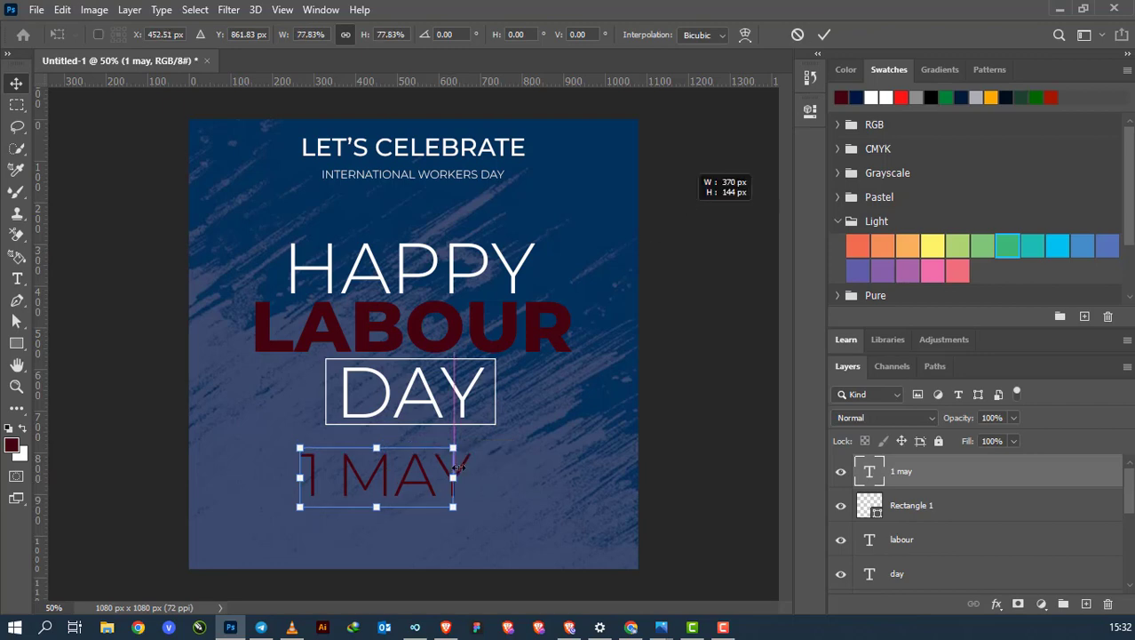
left_click_drag(442, 473, 365, 459)
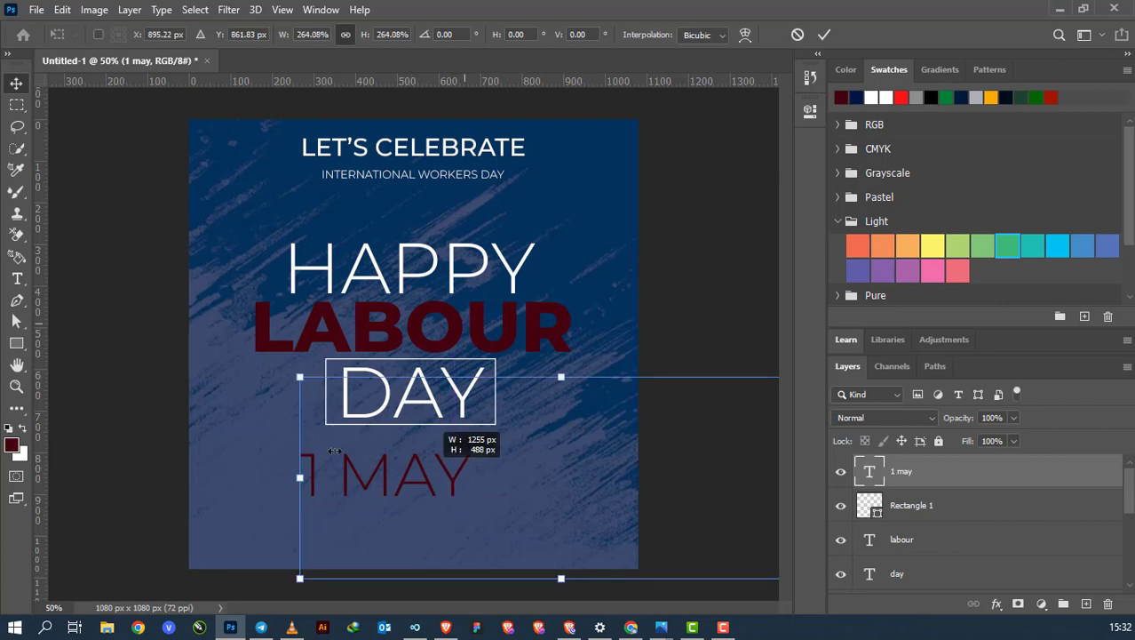
left_click_drag(335, 450, 351, 479)
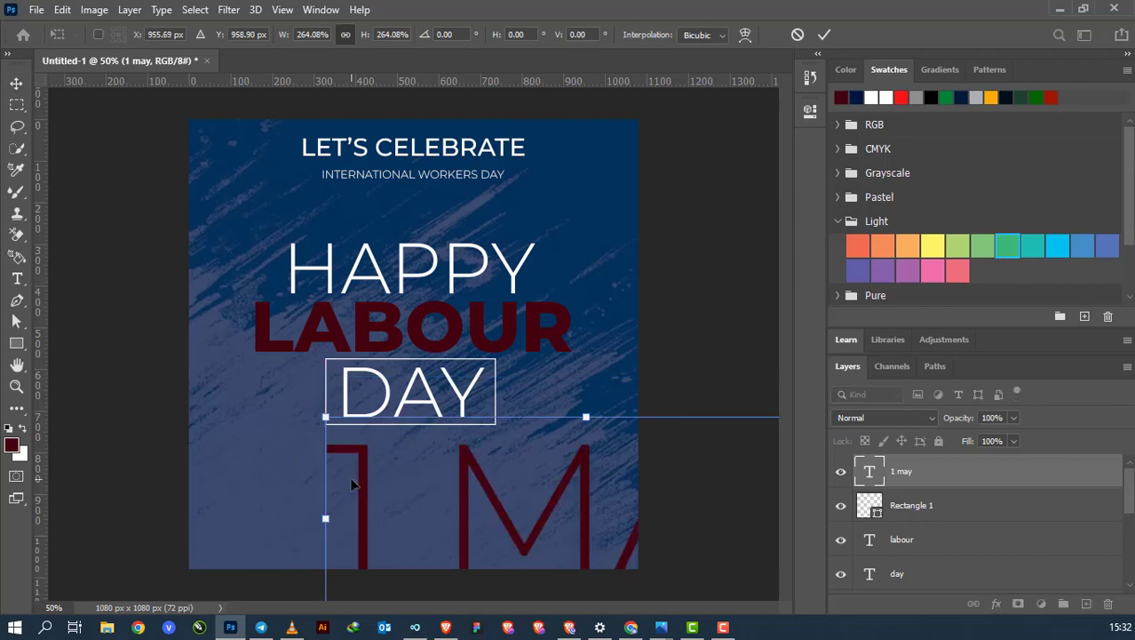
left_click(810, 111)
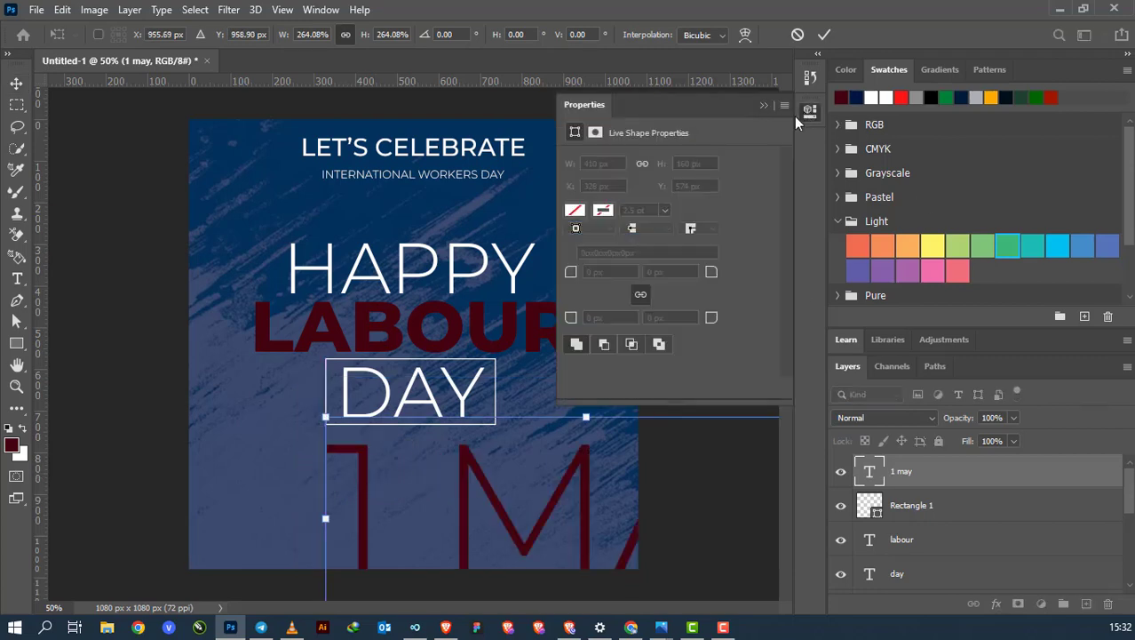
left_click(825, 38)
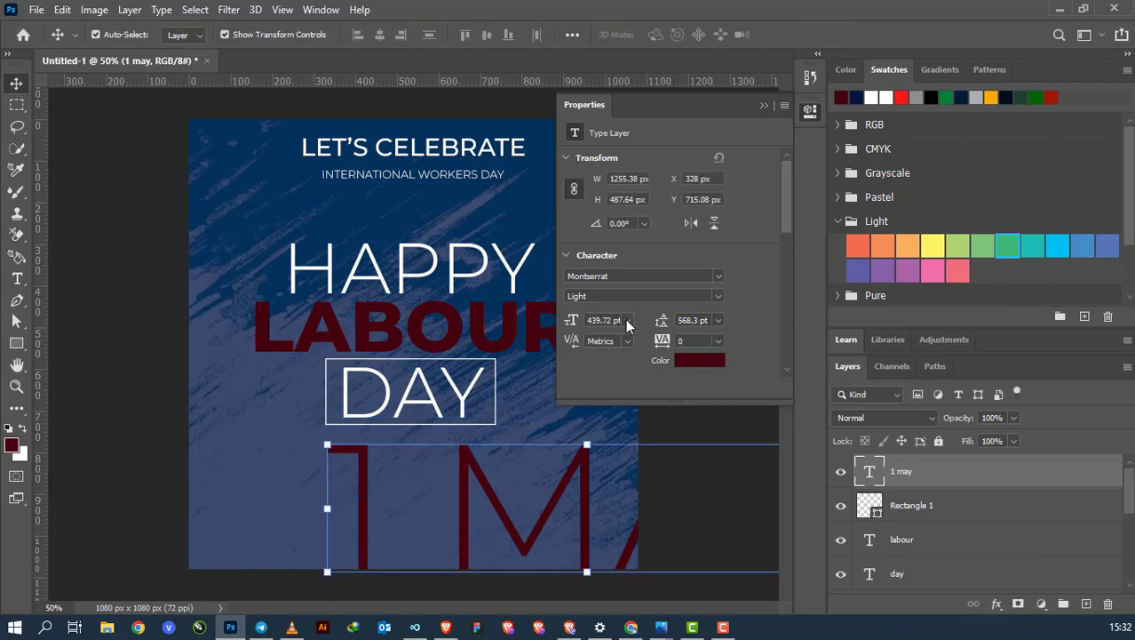
left_click(627, 320)
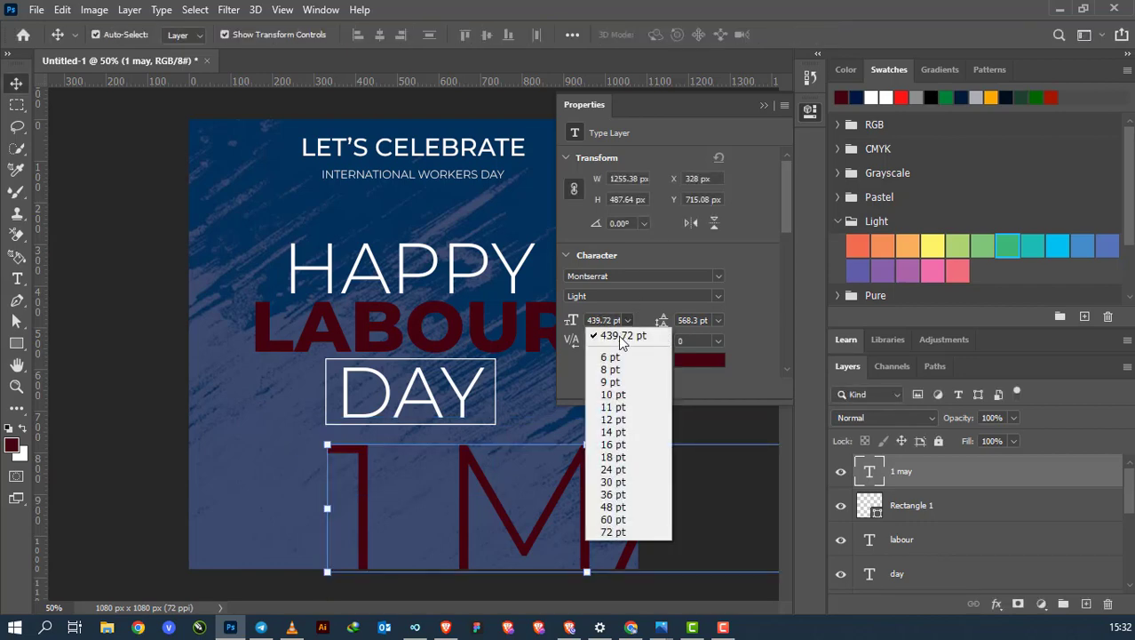
left_click(612, 469)
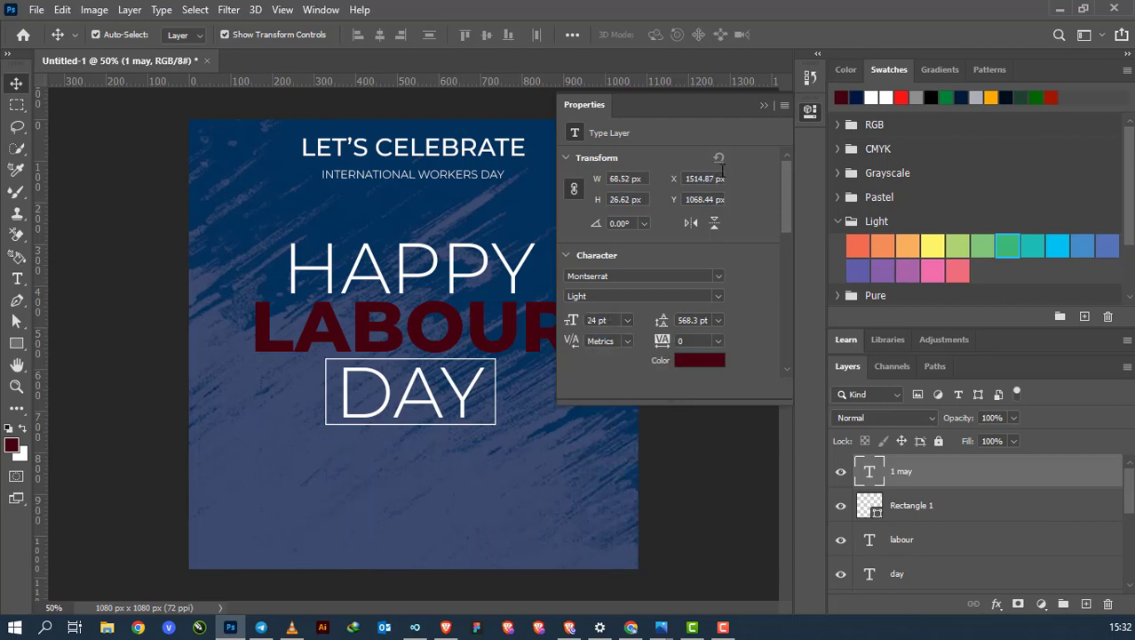
key("ctrl+z")
key("ctrl+z")
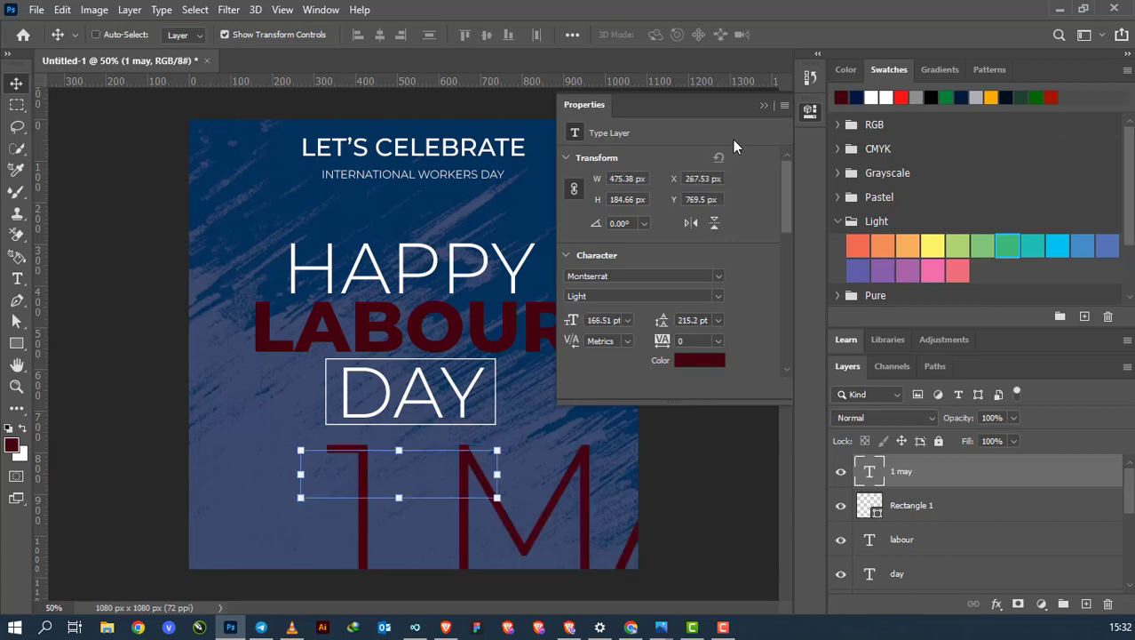
- Set the "1 MAY" font size to 72 pt and center the text horizontally just below the "DAY" frame
left_click(625, 322)
left_click(616, 532)
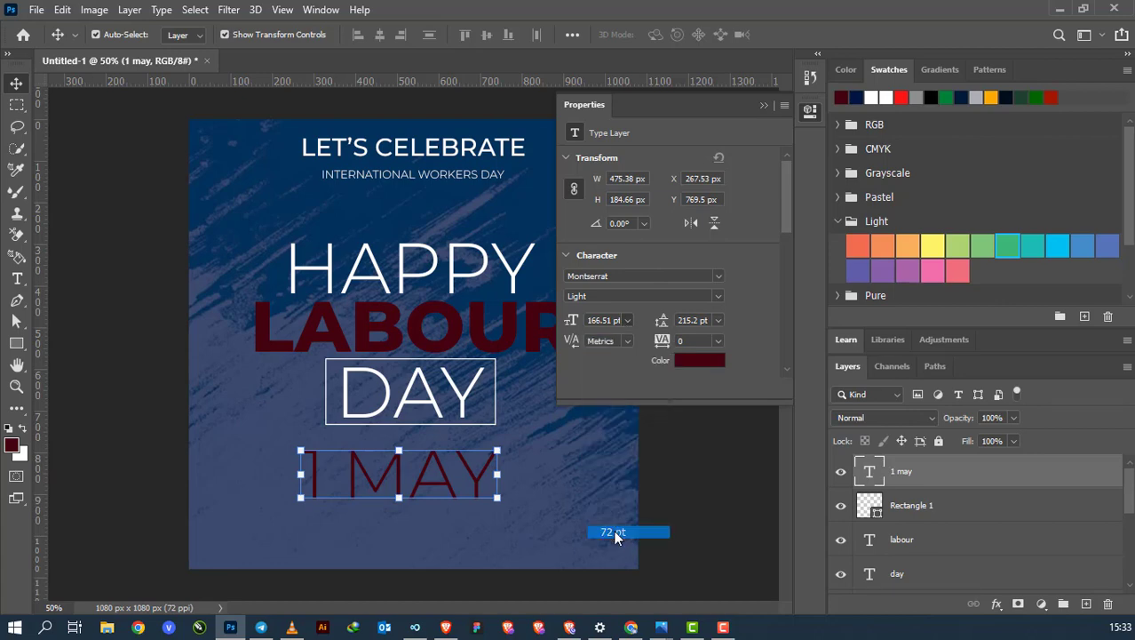
left_click(763, 105)
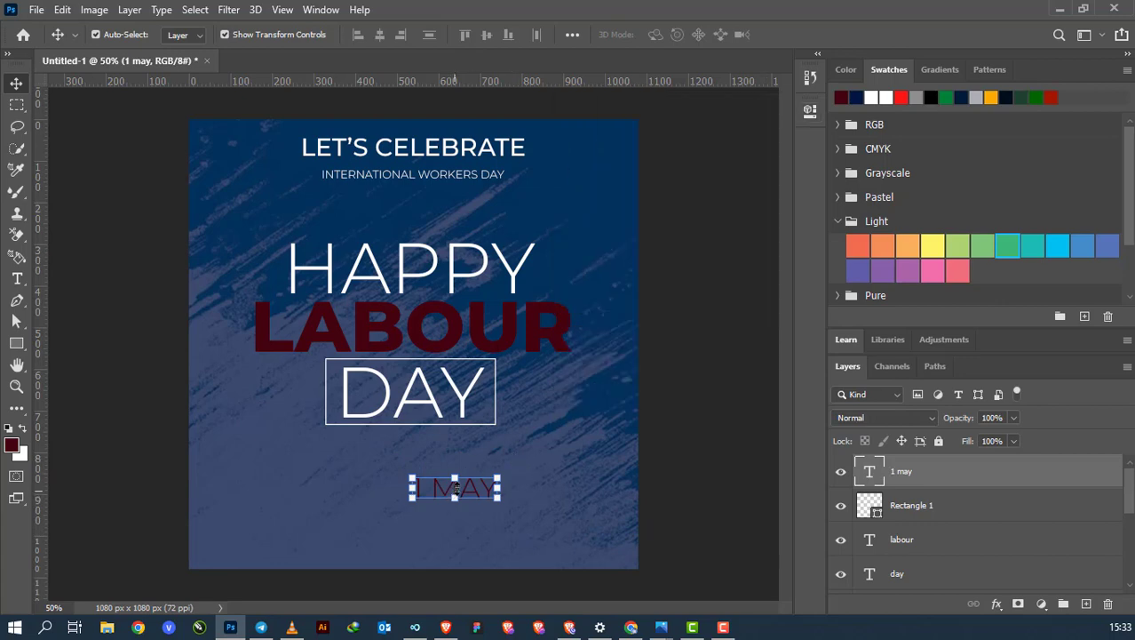
left_click_drag(470, 495, 429, 473)
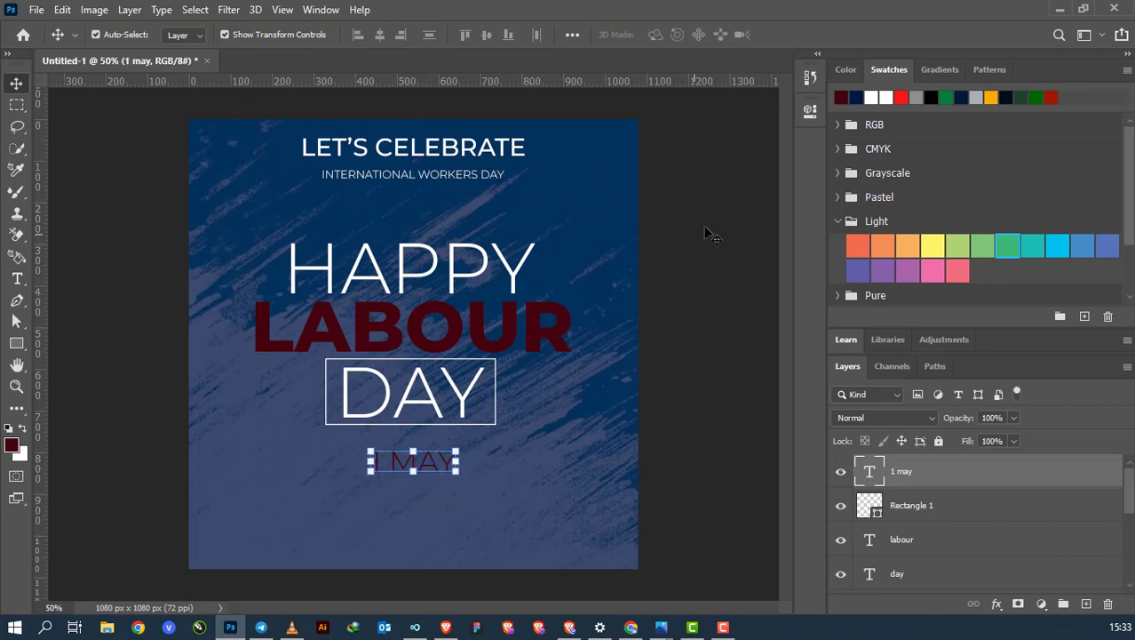
- Set the "1 MAY" font style to SemiBold
left_click(802, 115)
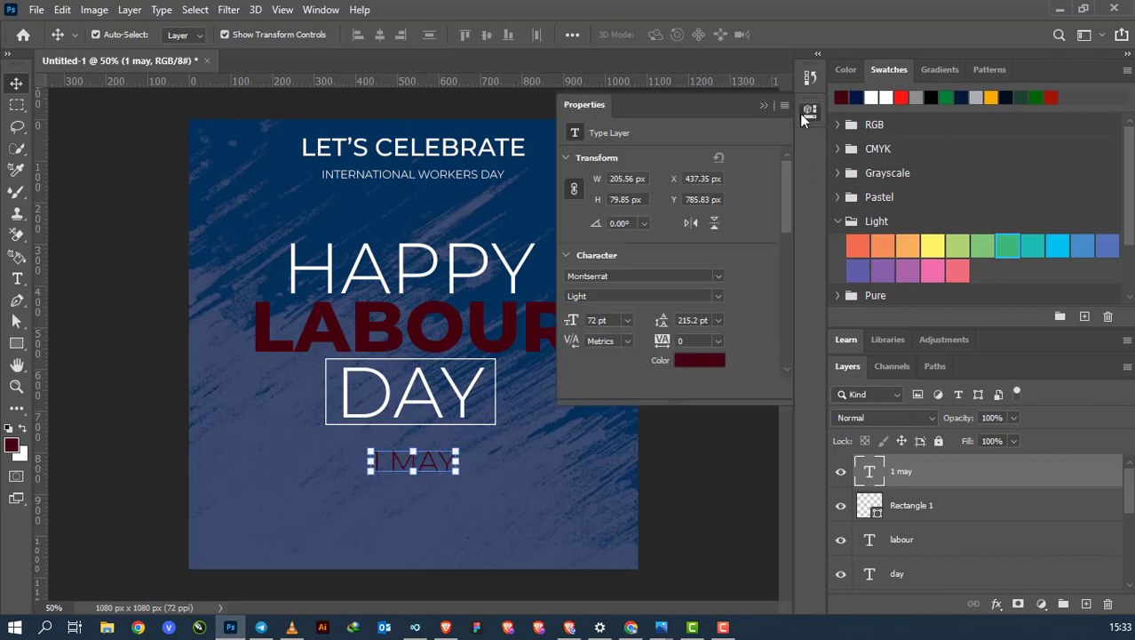
left_click(716, 298)
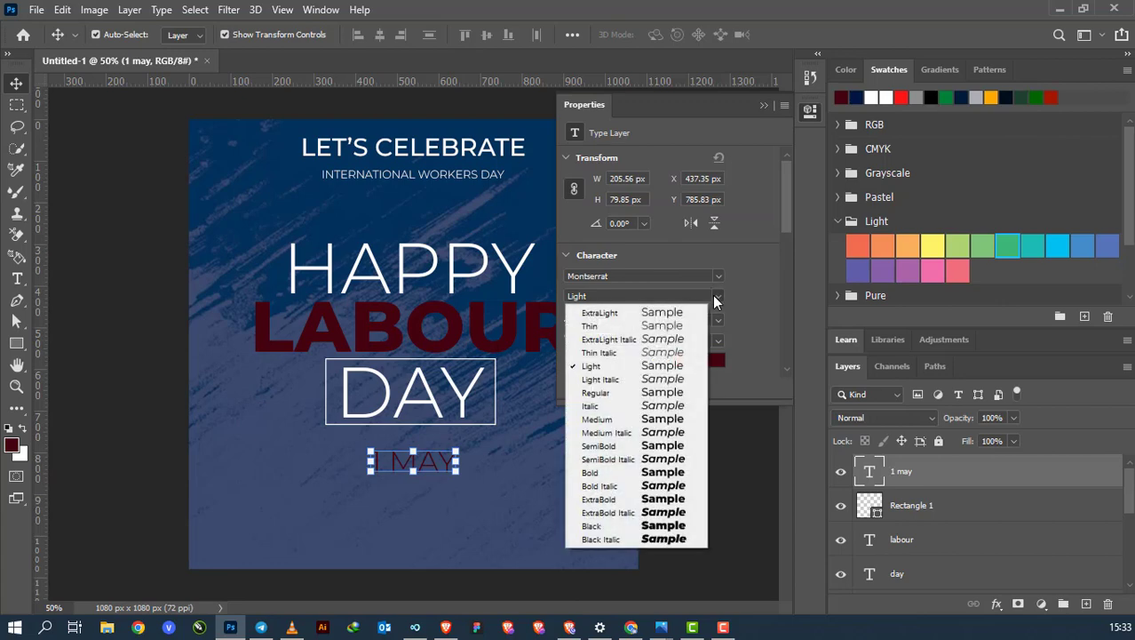
left_click(613, 447)
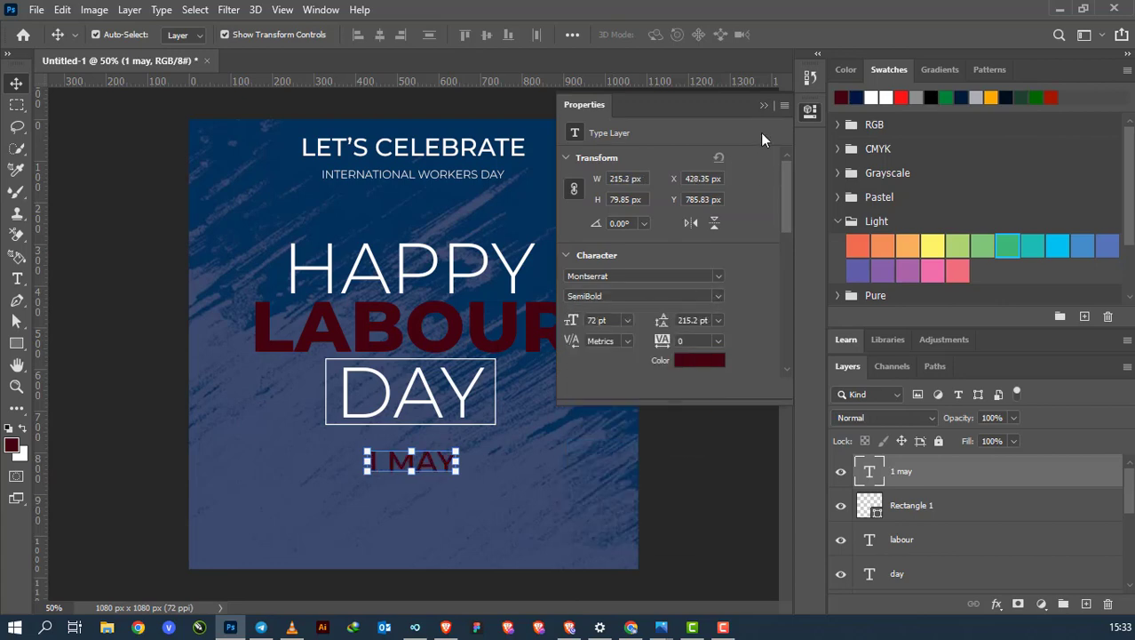
left_click(765, 104)
- Draw a thin dark maroon rectangle without stroke, about 292 x 16 px, extending from the left up to "1 MAY"
left_click(16, 343)
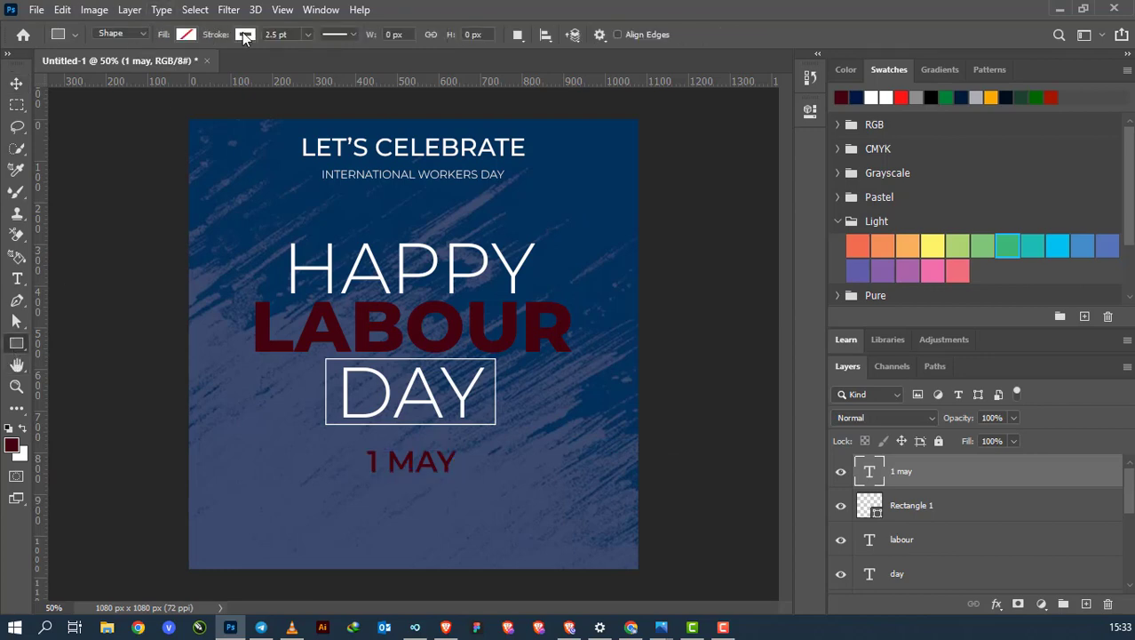
left_click(245, 35)
left_click(153, 70)
left_click(187, 35)
left_click(85, 124)
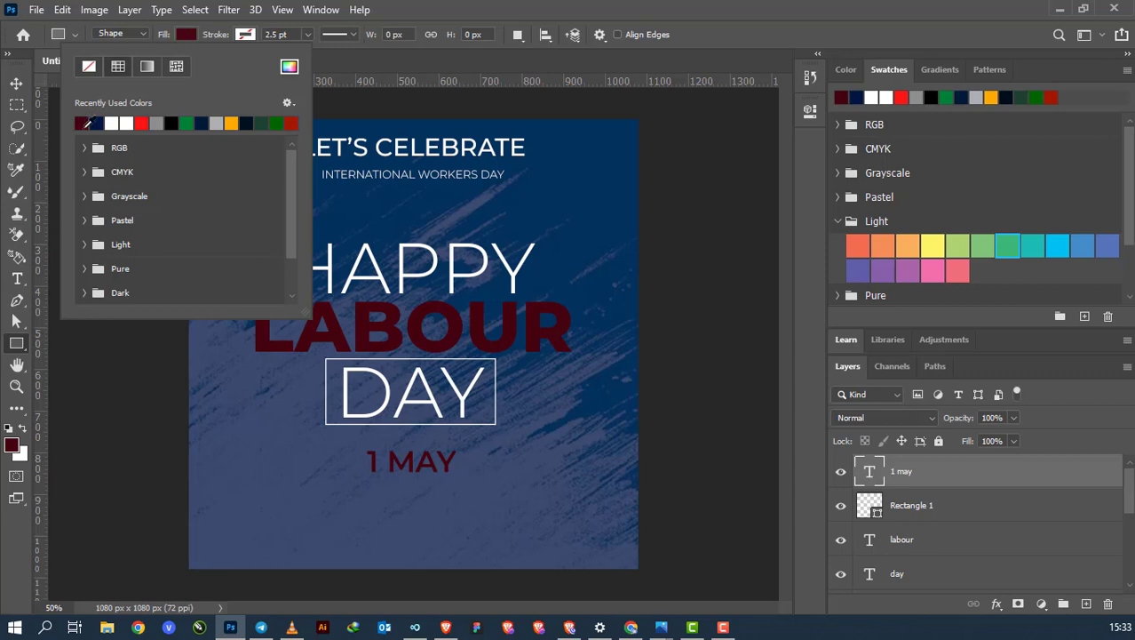
left_click(242, 458)
left_click_drag(243, 458, 366, 464)
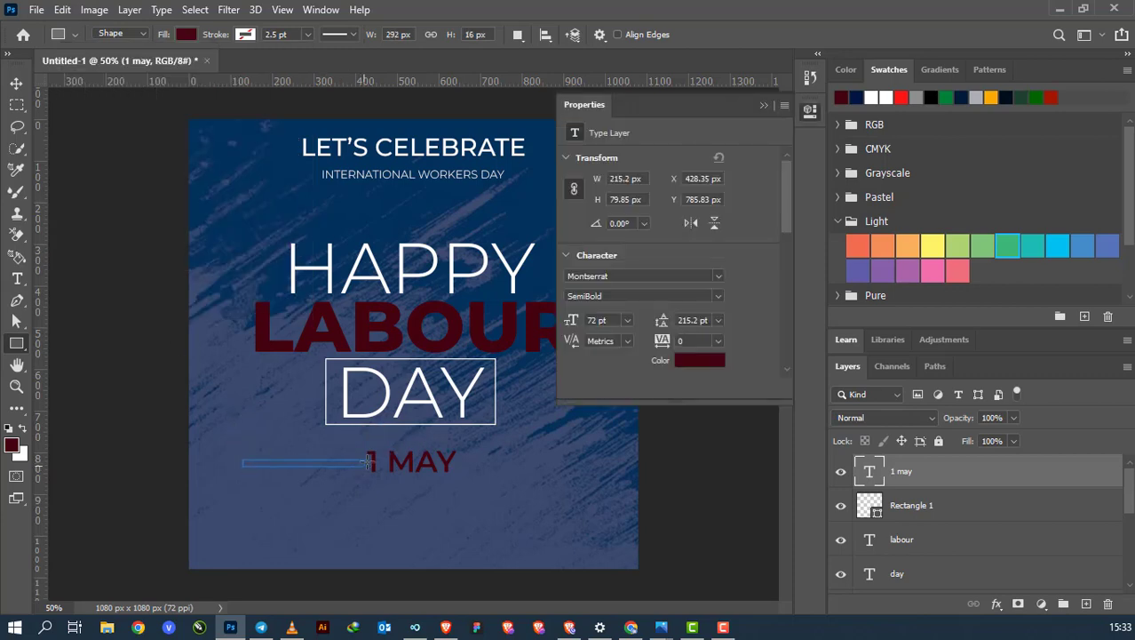
- Duplicate the thin maroon bar and place the copy on the opposite side of "1 MAY"
left_click(762, 106)
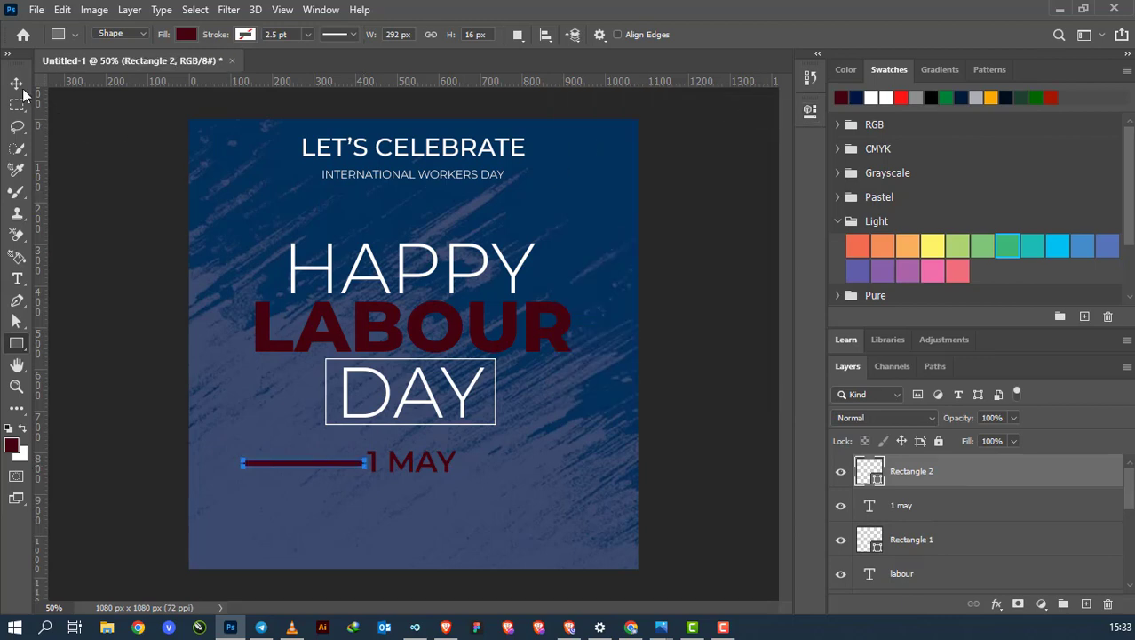
key("v")
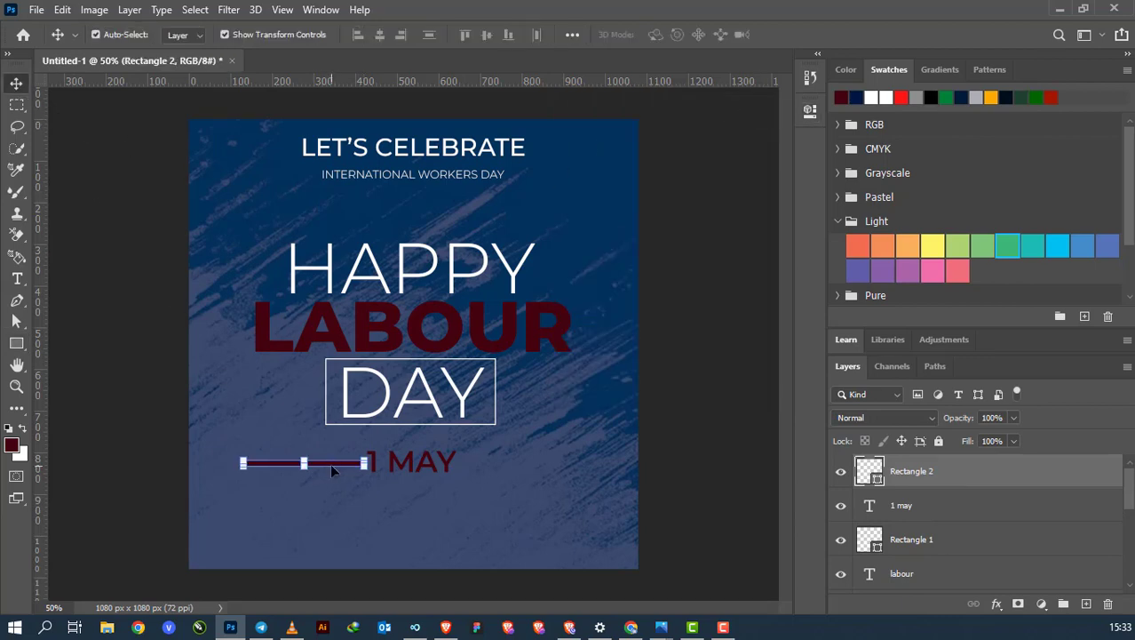
left_click_drag(330, 465, 568, 470)
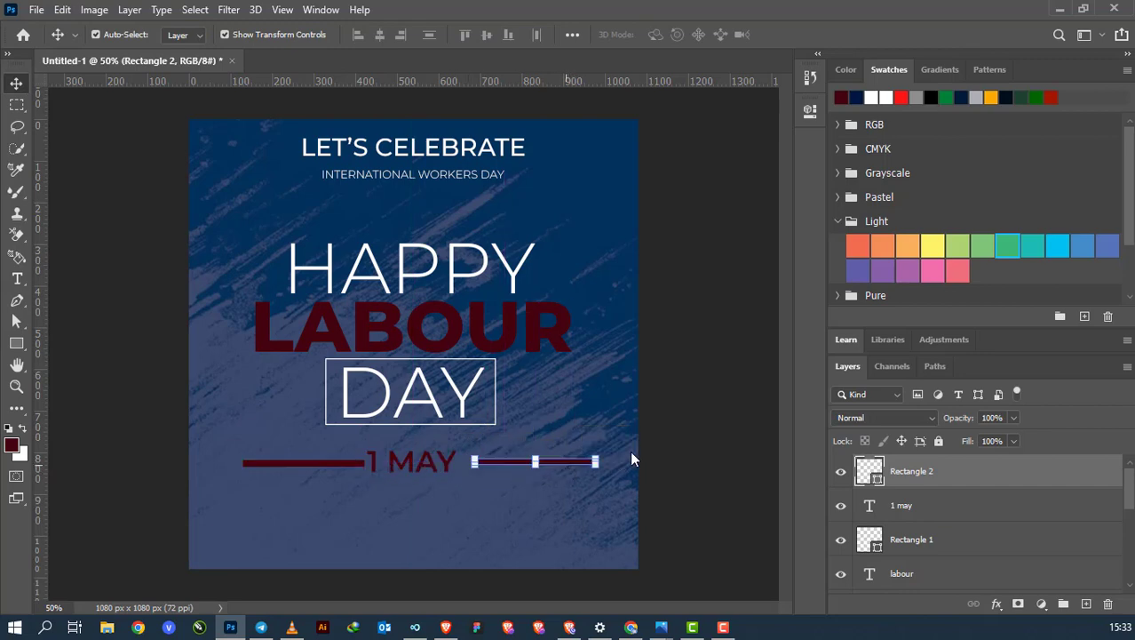
left_click(687, 435)
- Align the vertical centers of both maroon bars and "1 MAY", and shift the group slightly left to center it under "DAY"
left_click(534, 462)
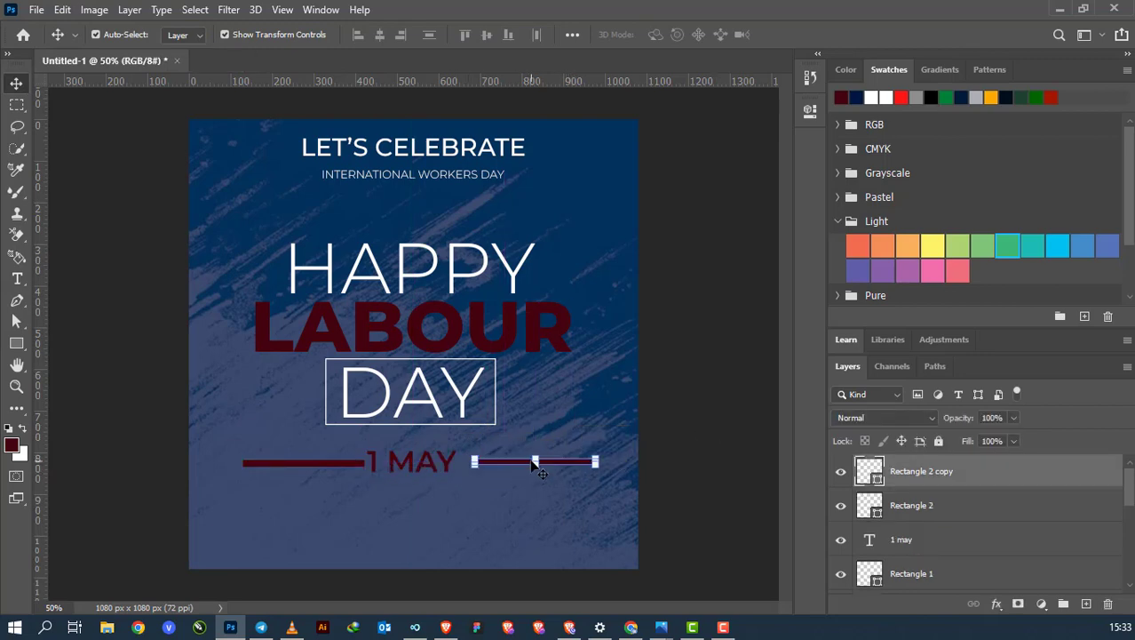
left_click(444, 464, "shift")
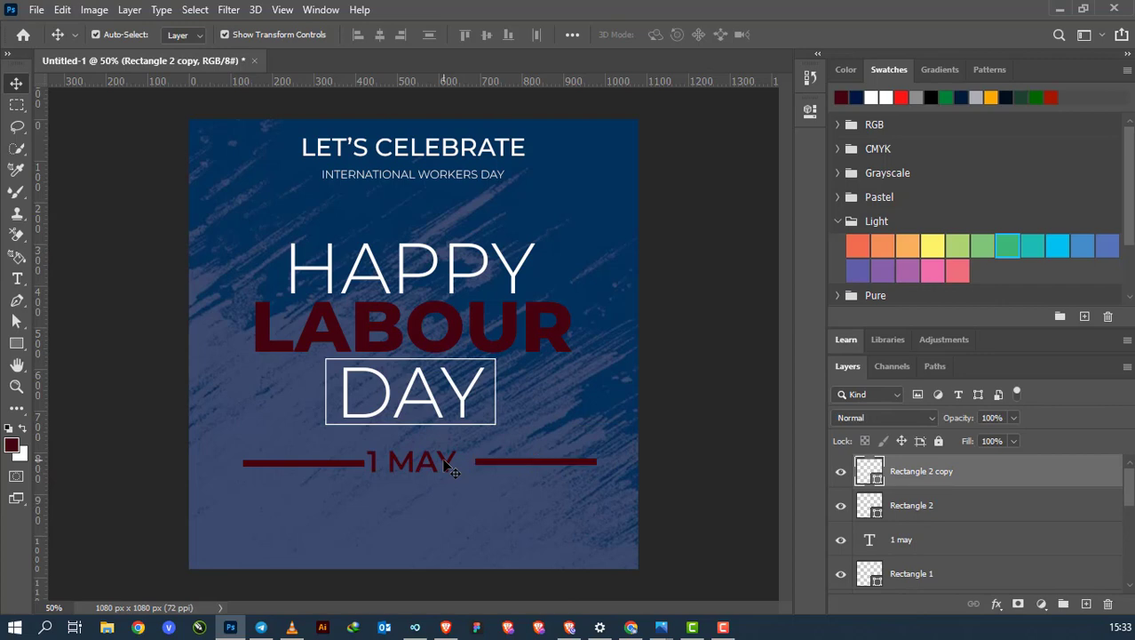
left_click(317, 466, "shift")
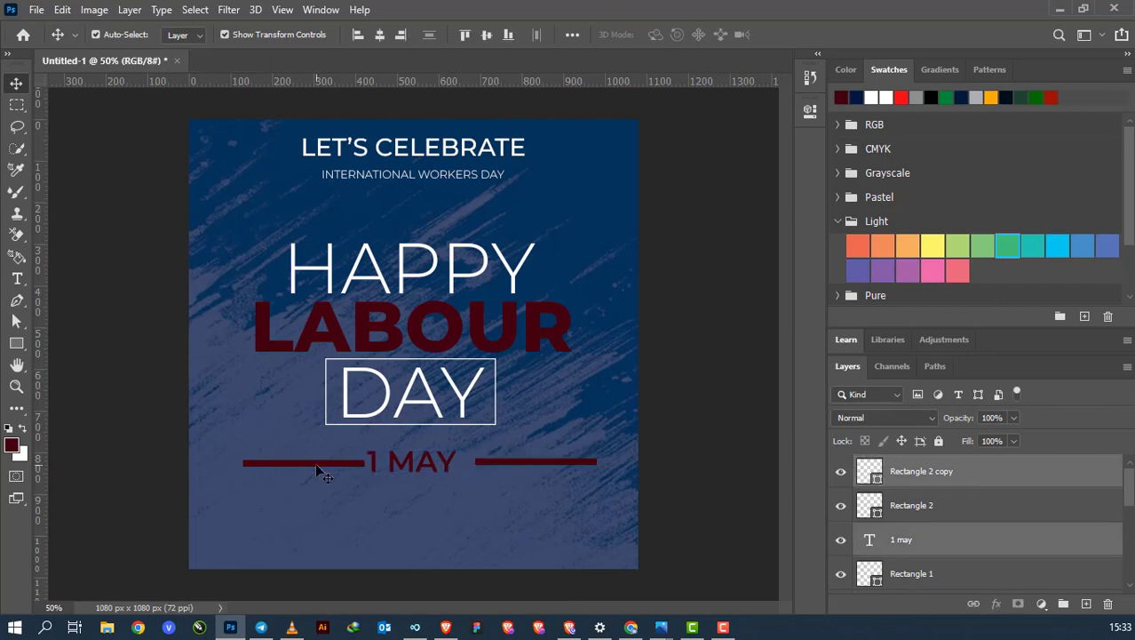
left_click(487, 36)
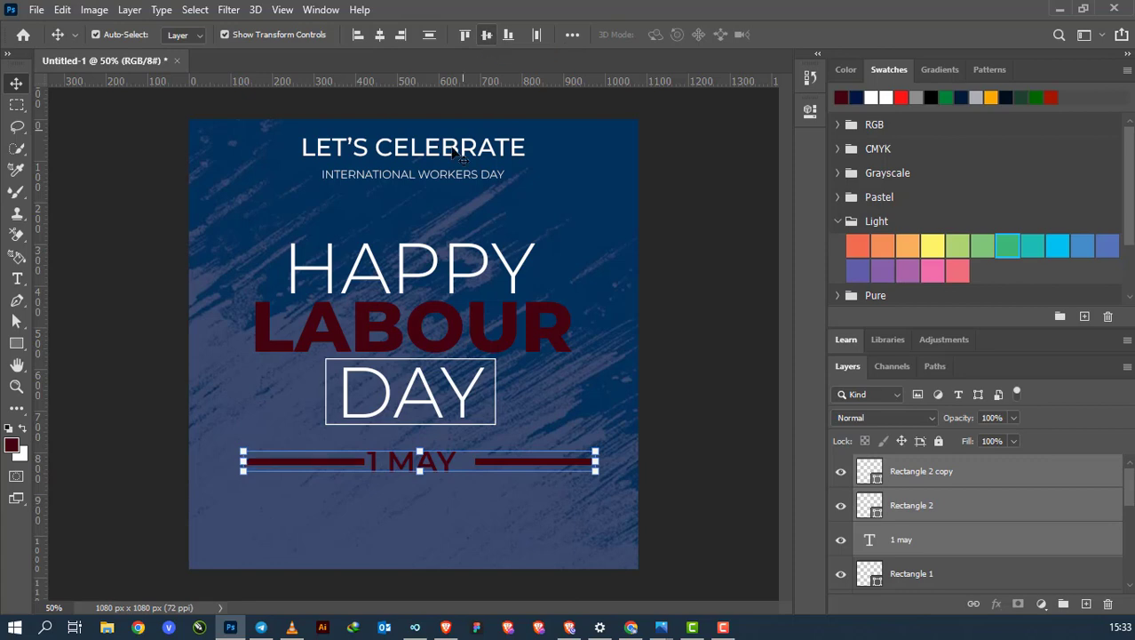
left_click_drag(441, 464, 434, 464)
left_click(689, 446)
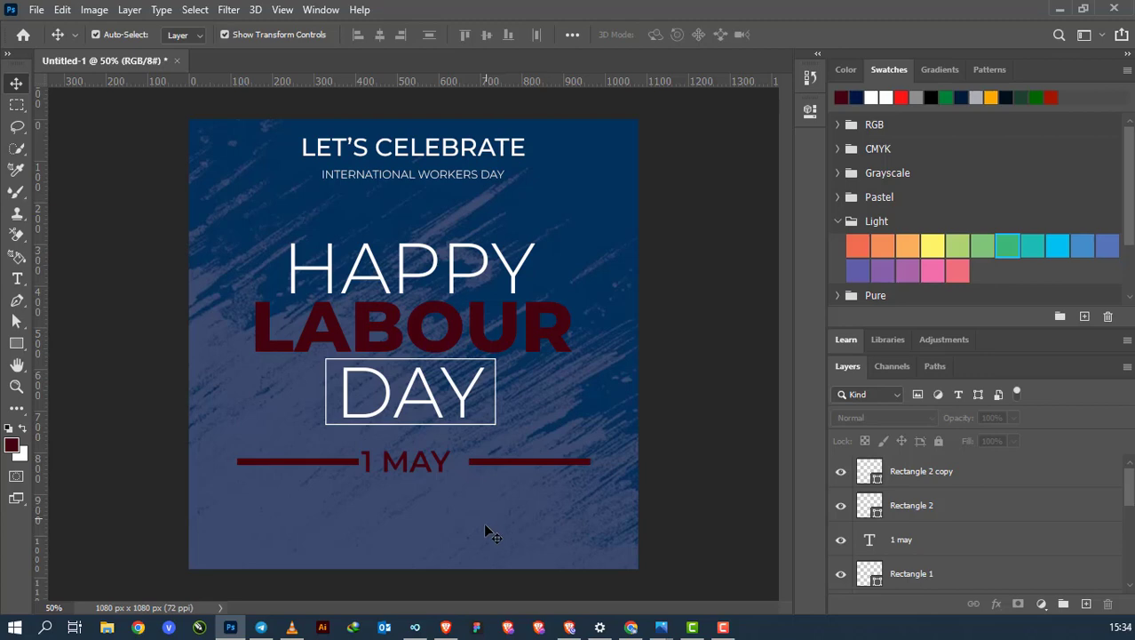
- Switch to Chrome and search Google Images for "kenyan flag splash"
mouse_move(632, 629)
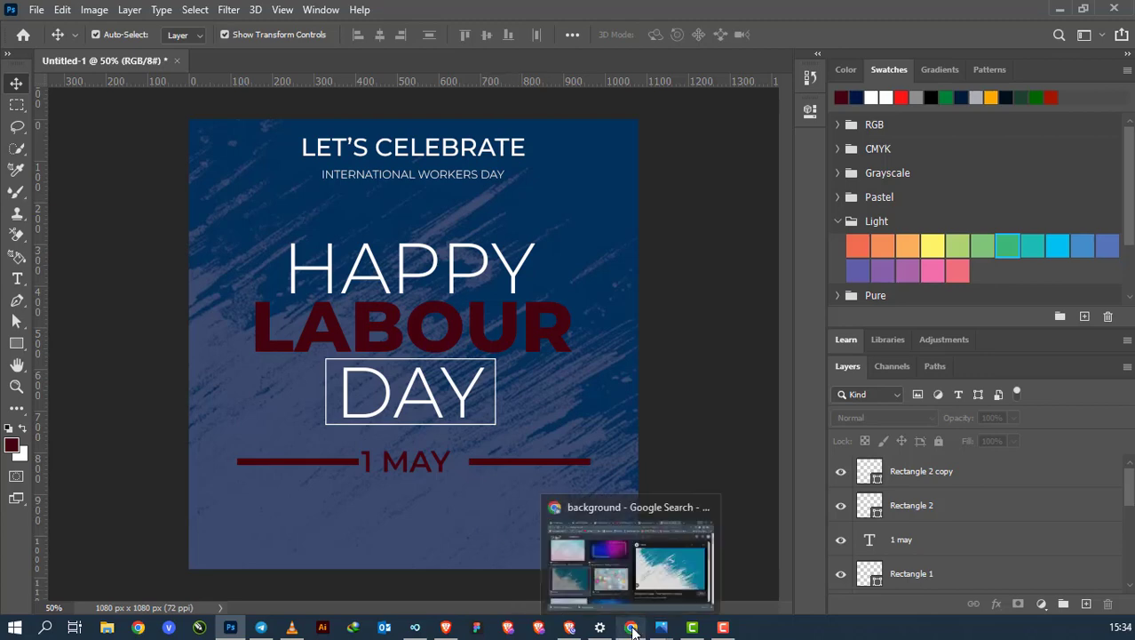
left_click(646, 538)
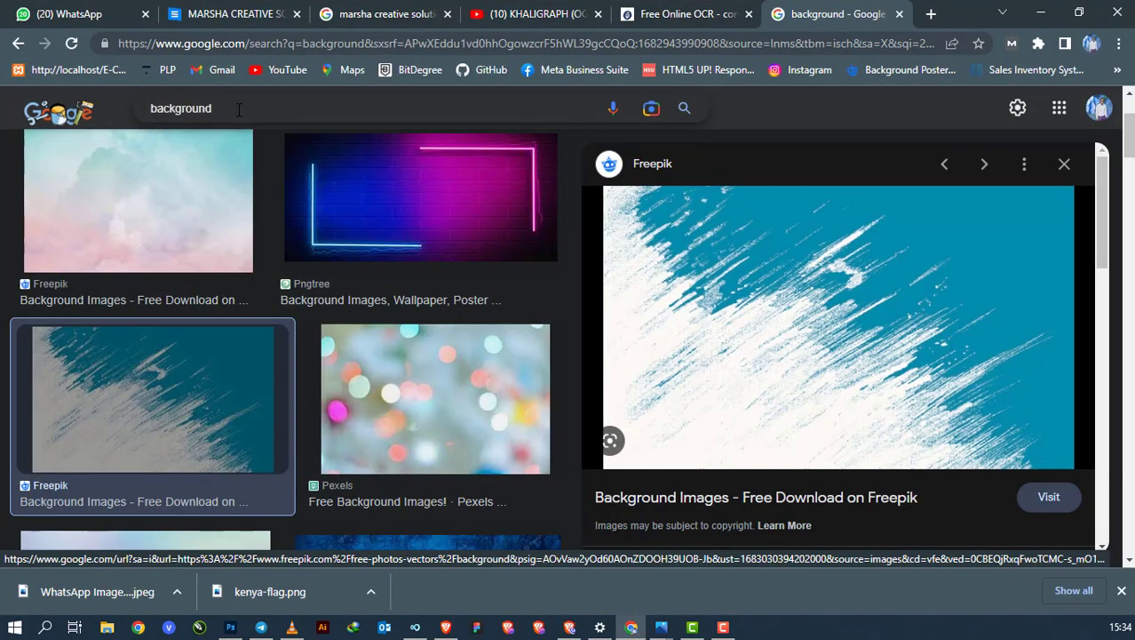
double_click(147, 109)
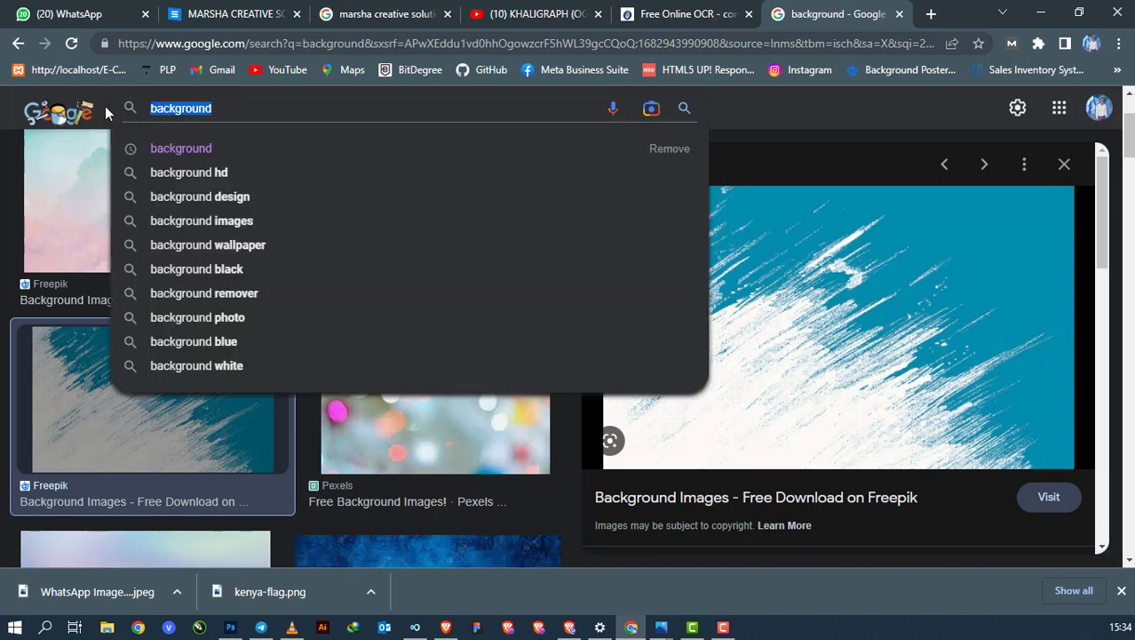
type("kenyan ")
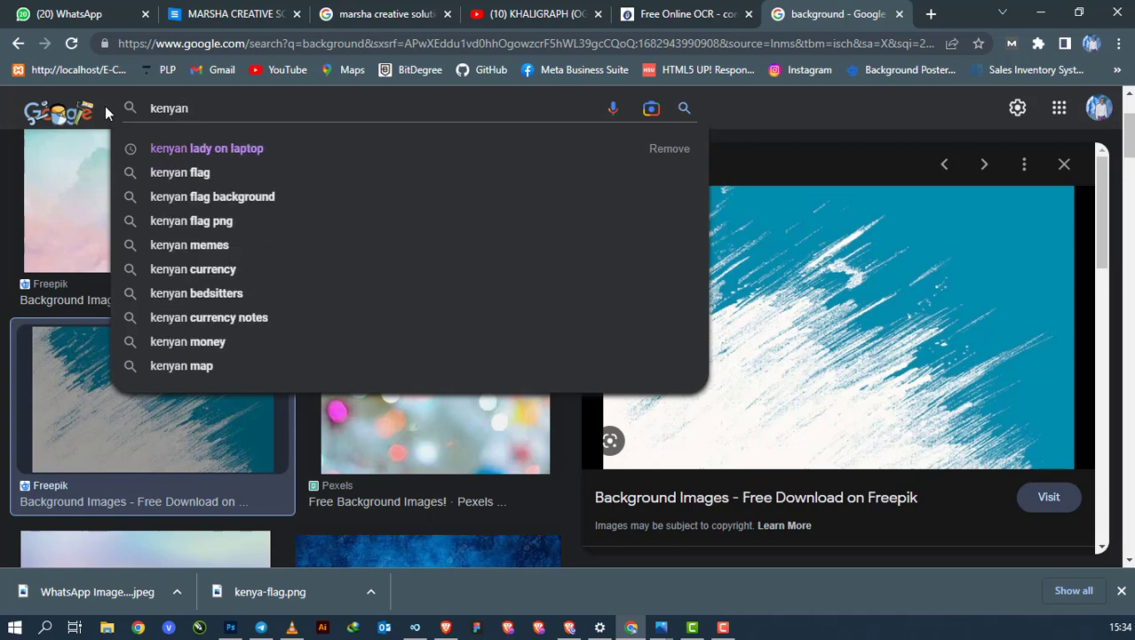
type("flag spl")
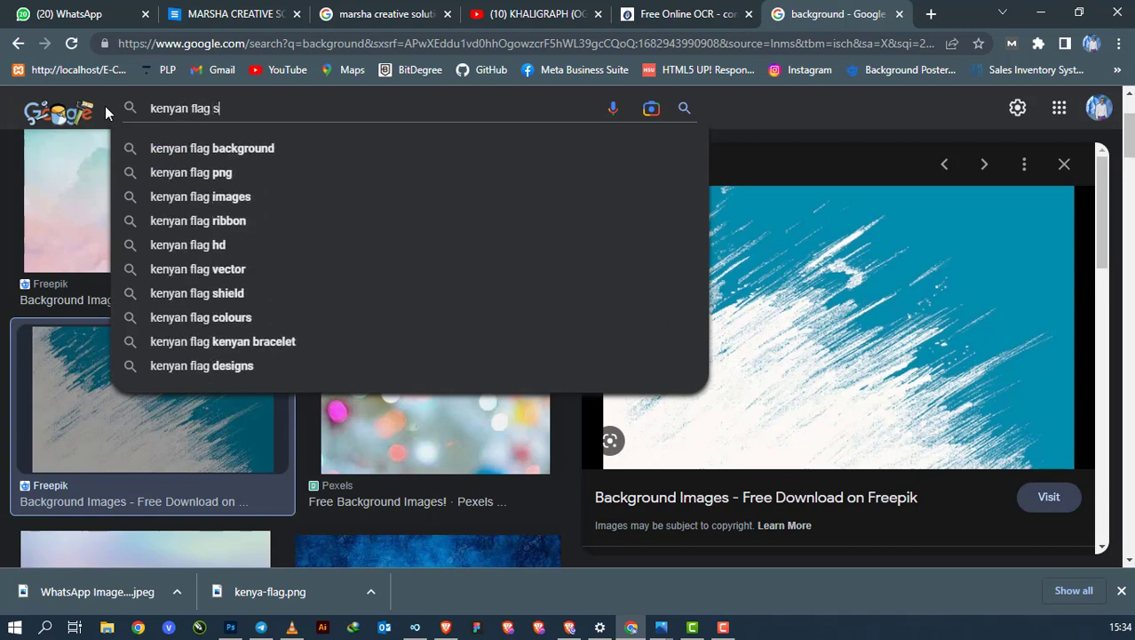
type("ash")
key("Return")
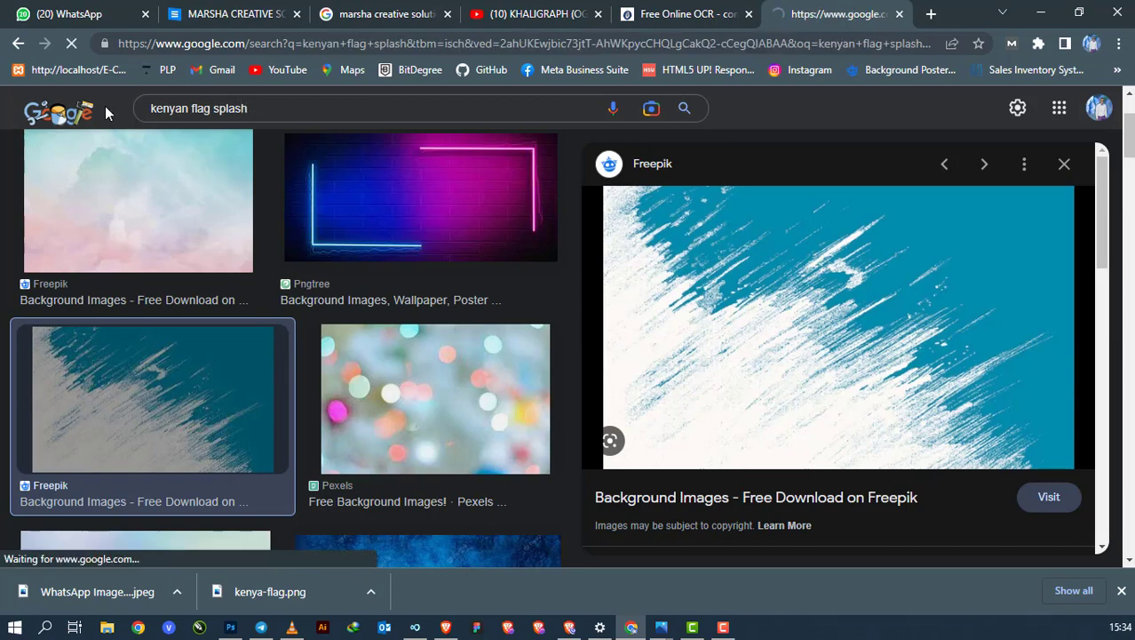
- Browse the Kenyan flag splash images, previewing the Dreamstime flag-colors design and the Shutterstock colorful-splashes version
scroll(373, 355, "down", 2)
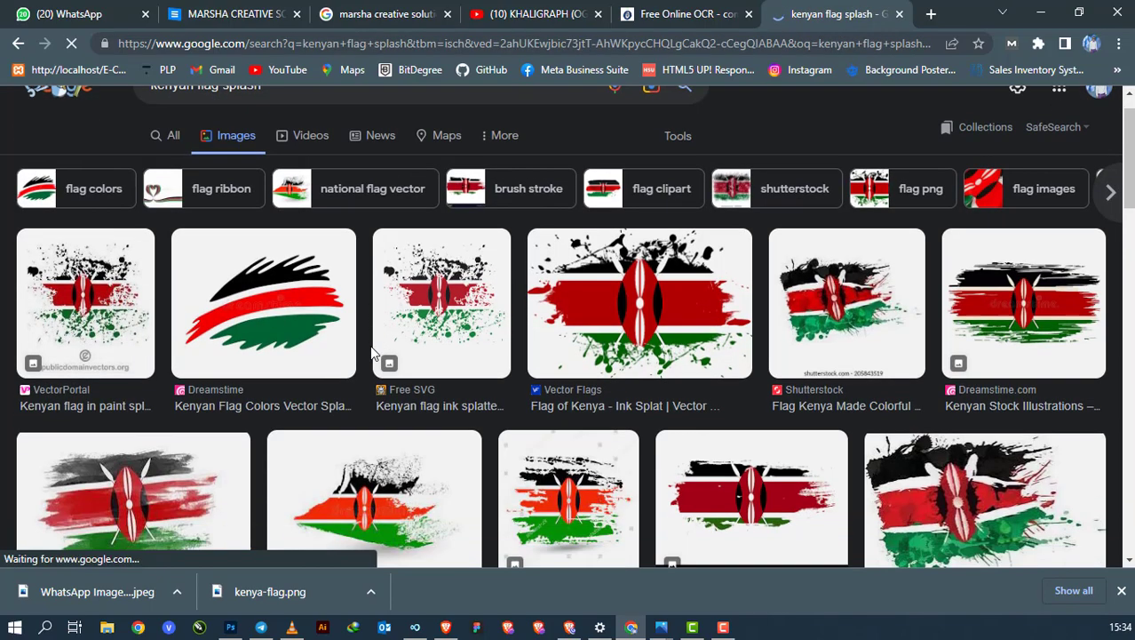
left_click(282, 258)
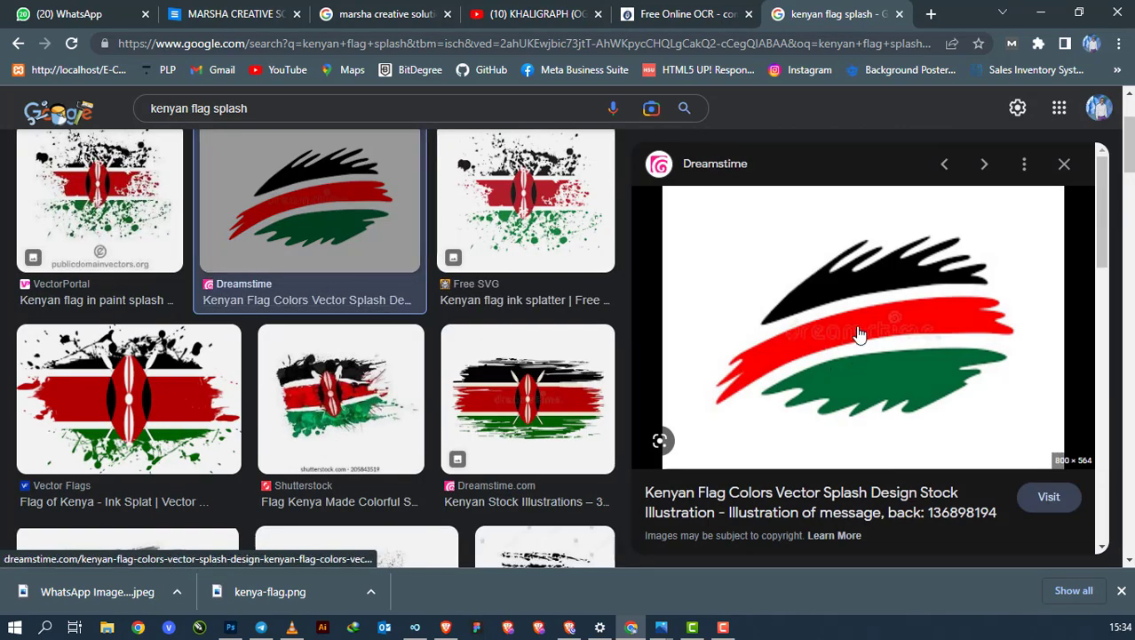
scroll(408, 343, "down", 1)
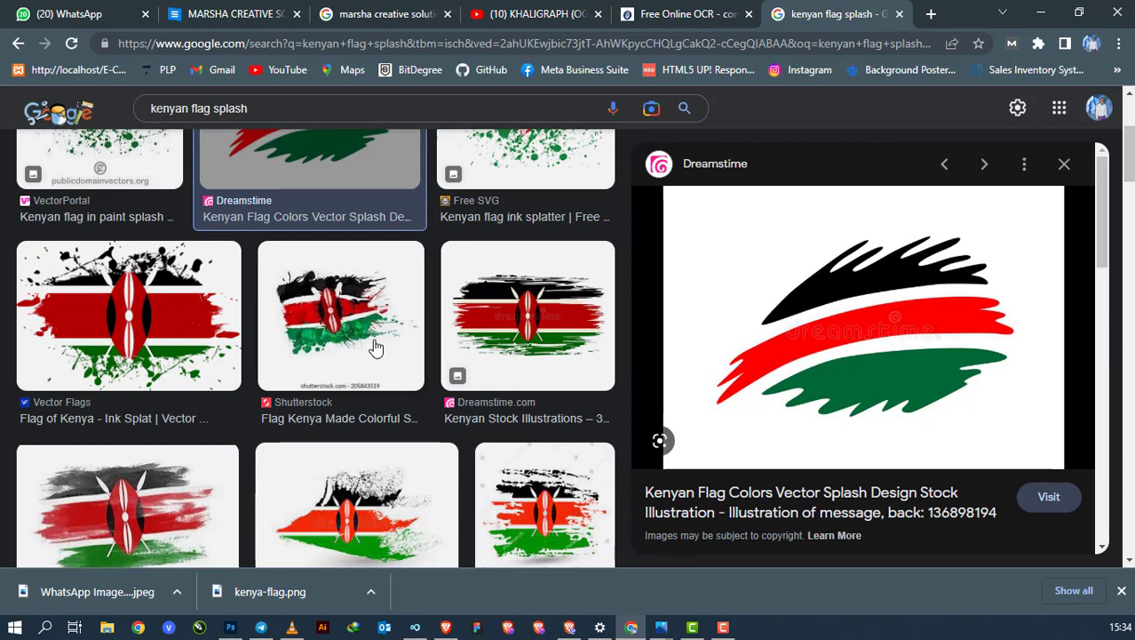
left_click(343, 328)
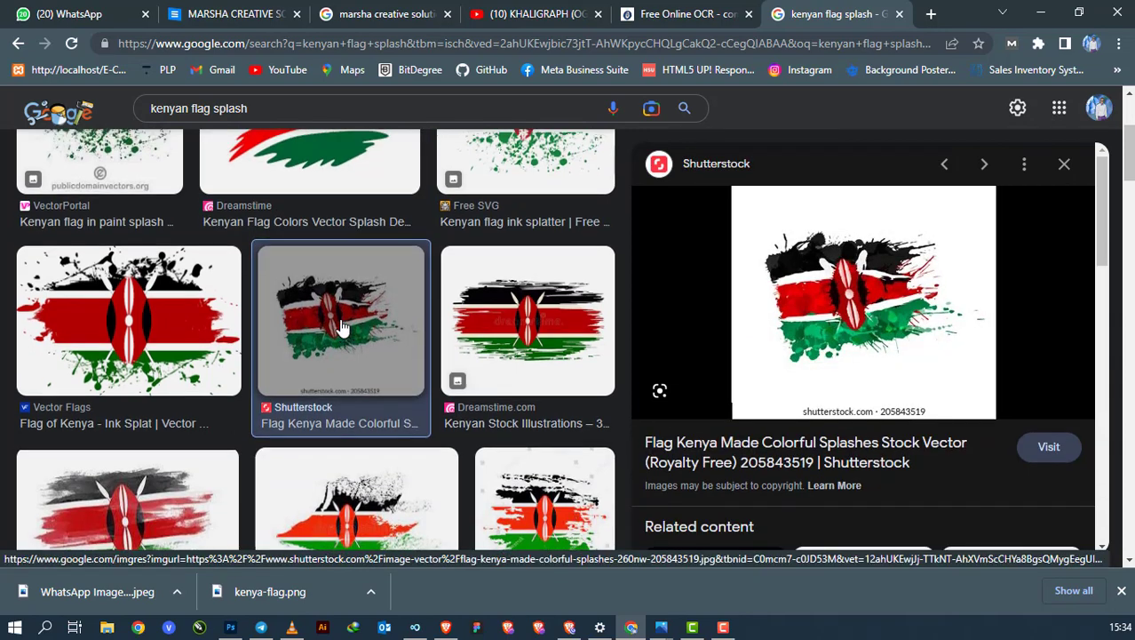
scroll(343, 328, "up", 2)
scroll(340, 318, "down", 3)
scroll(306, 325, "down", 6)
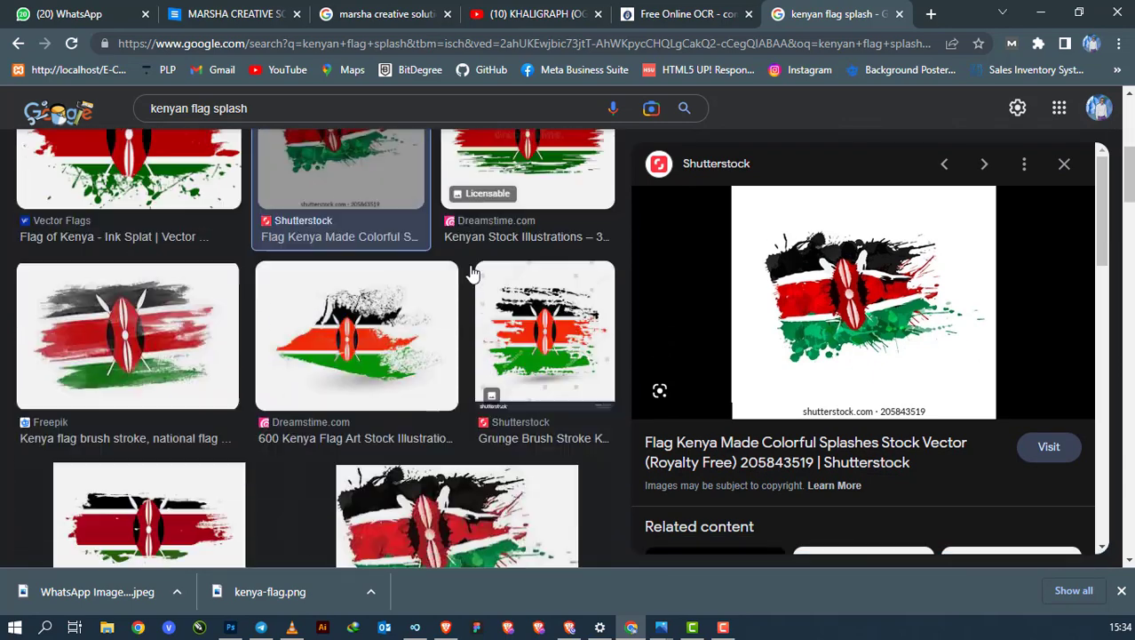
scroll(337, 329, "down", 2)
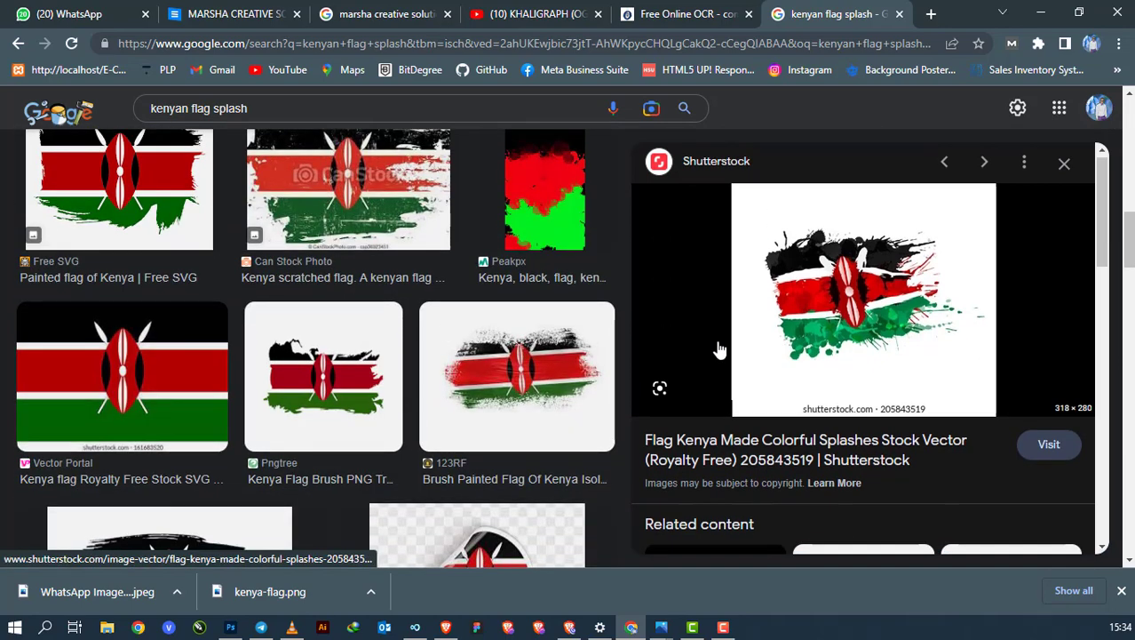
scroll(720, 348, "down", 3)
scroll(760, 387, "down", 2)
scroll(613, 384, "down", 2)
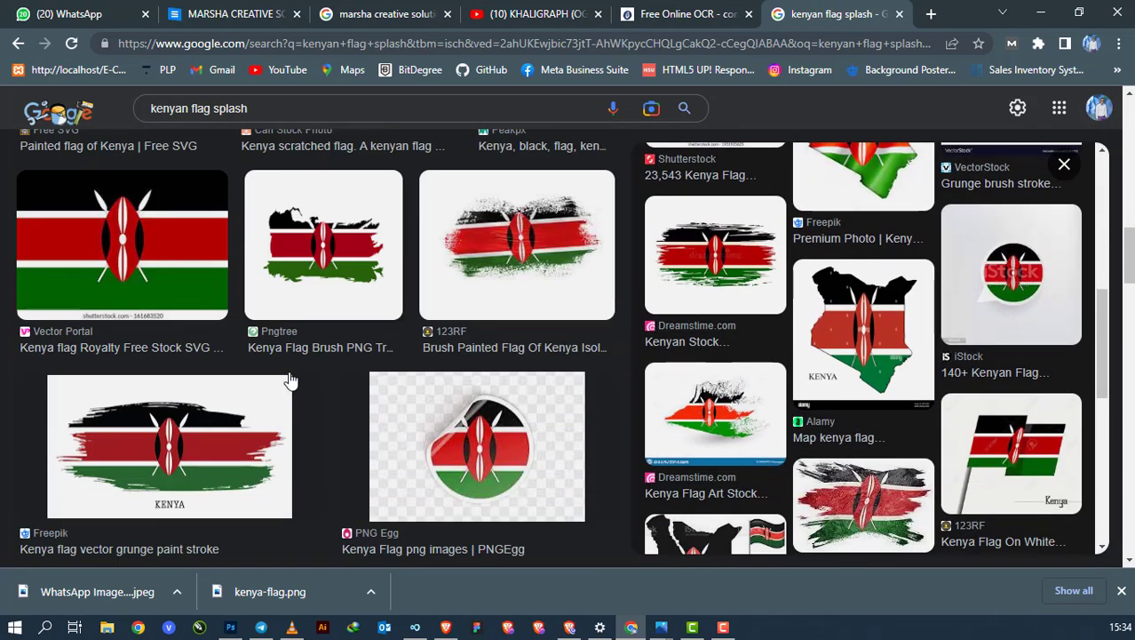
scroll(355, 373, "up", 4)
scroll(485, 355, "up", 3)
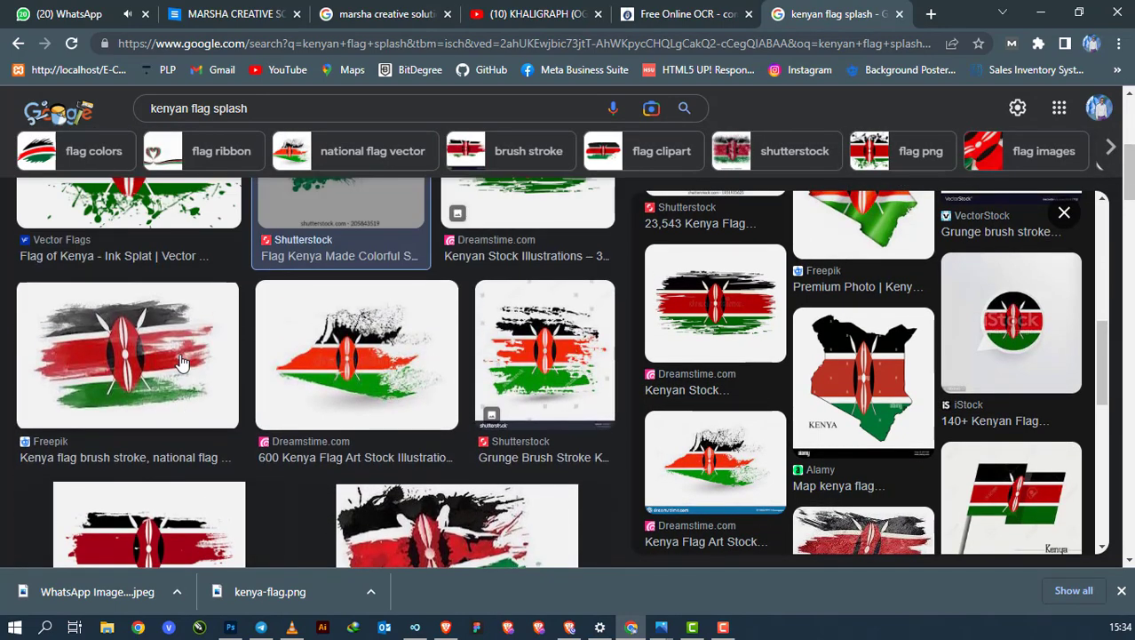
scroll(173, 337, "up", 2)
- Save the Vector Flags "Flag of Kenya - Ink Splat" image to Downloads as the PNG file ke-splat-01
left_click(171, 330)
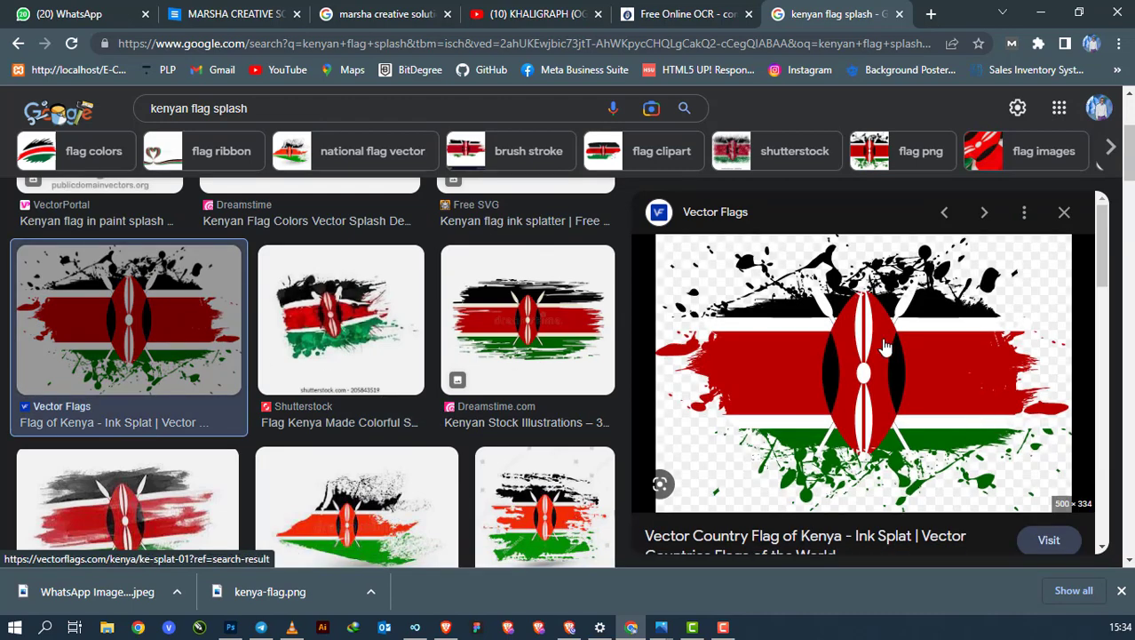
right_click(867, 368)
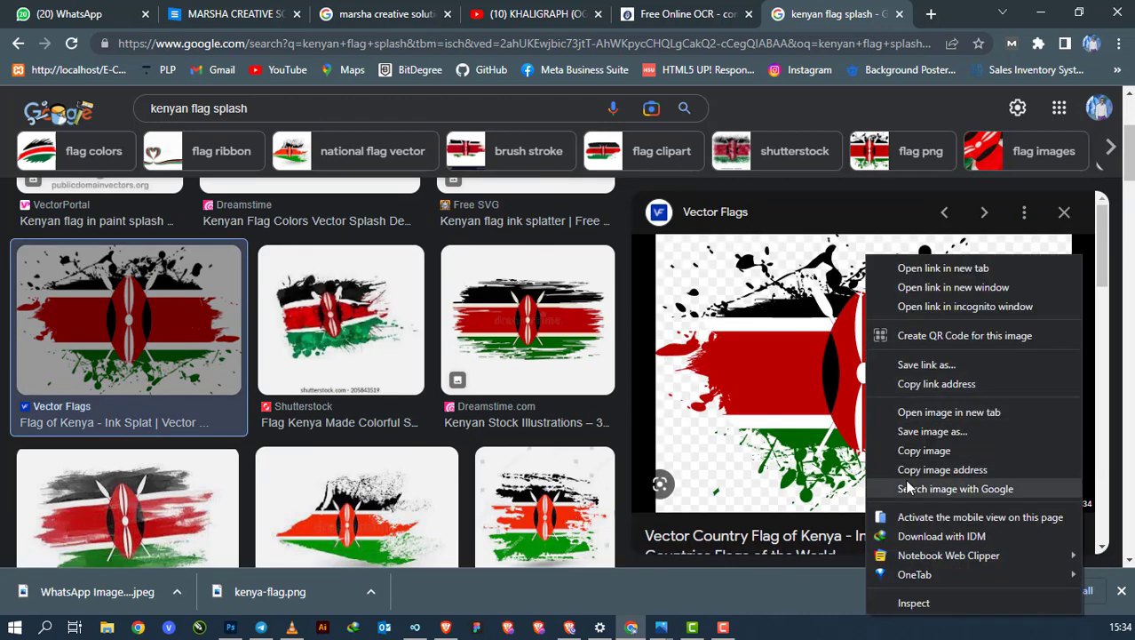
left_click(922, 435)
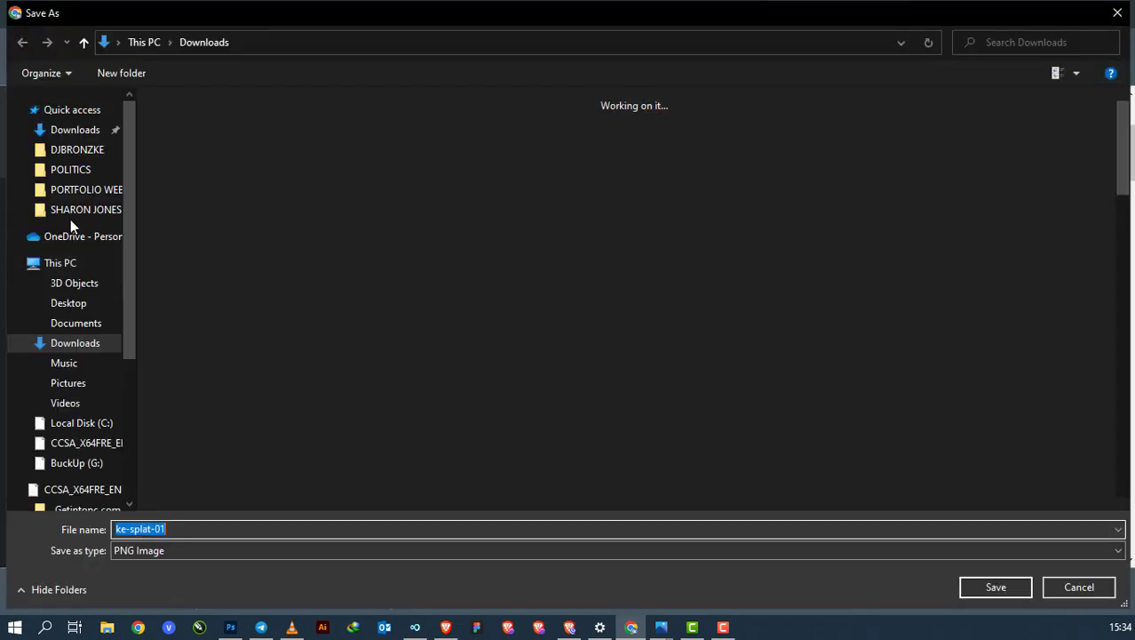
left_click(79, 131)
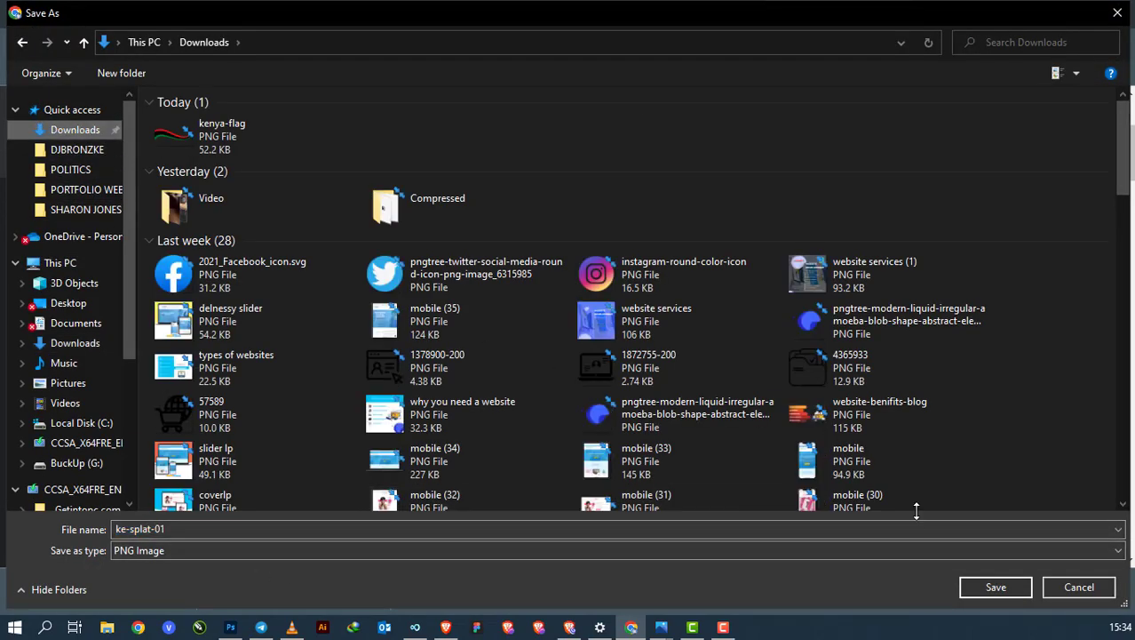
left_click(995, 588)
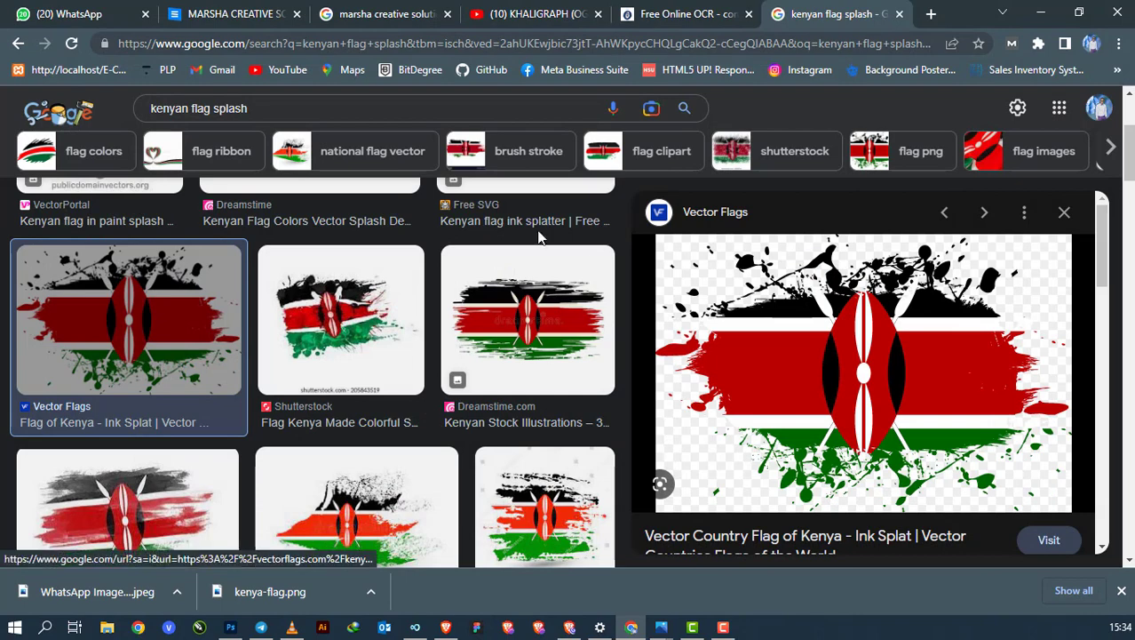
- Return to Photoshop and place ke-splat-01 from Downloads as an embedded image in the poster
left_click(1044, 11)
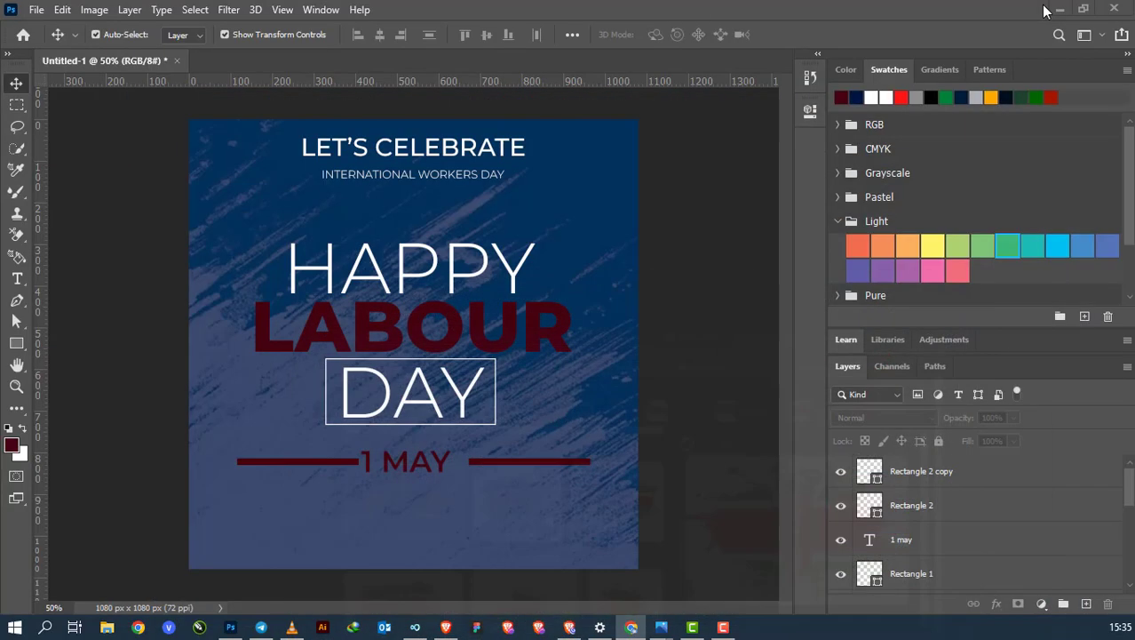
left_click(37, 10)
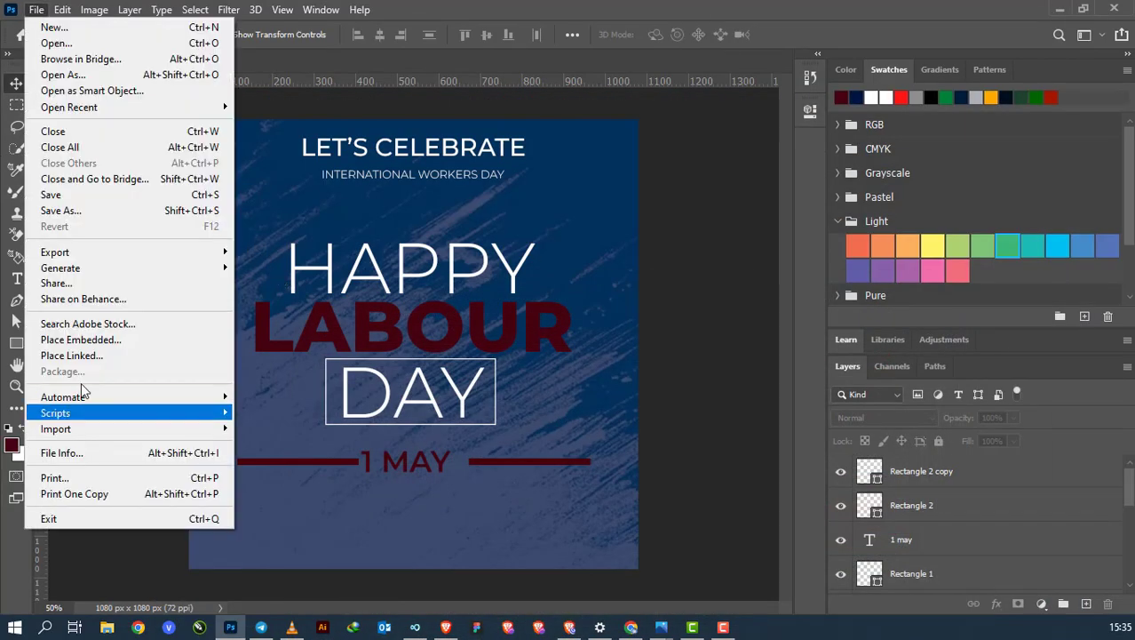
left_click(89, 340)
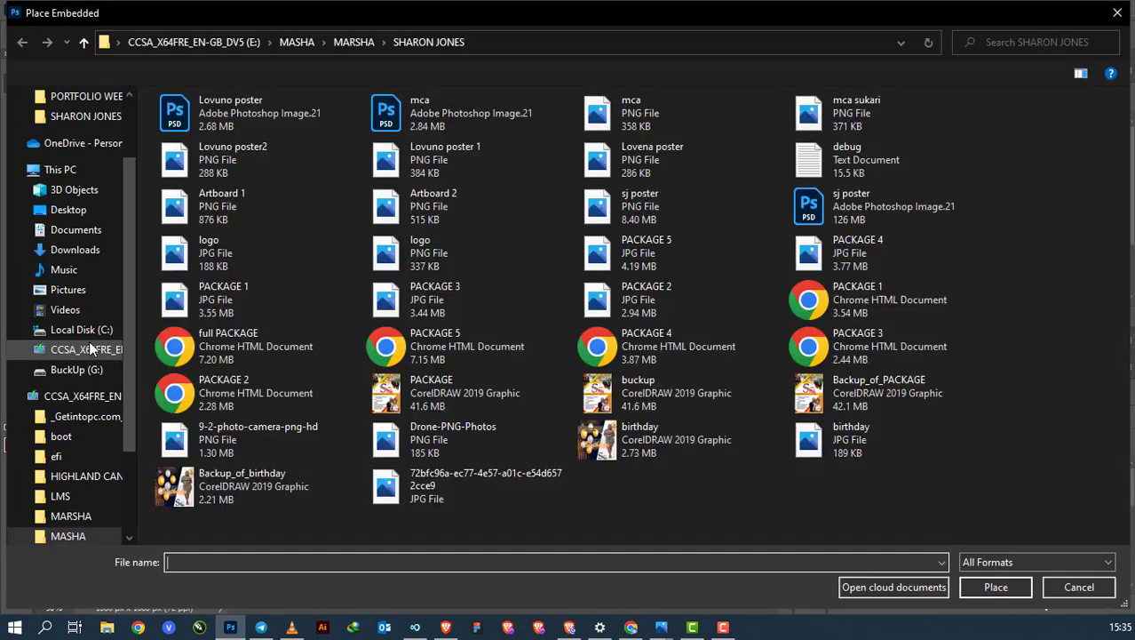
left_click(67, 252)
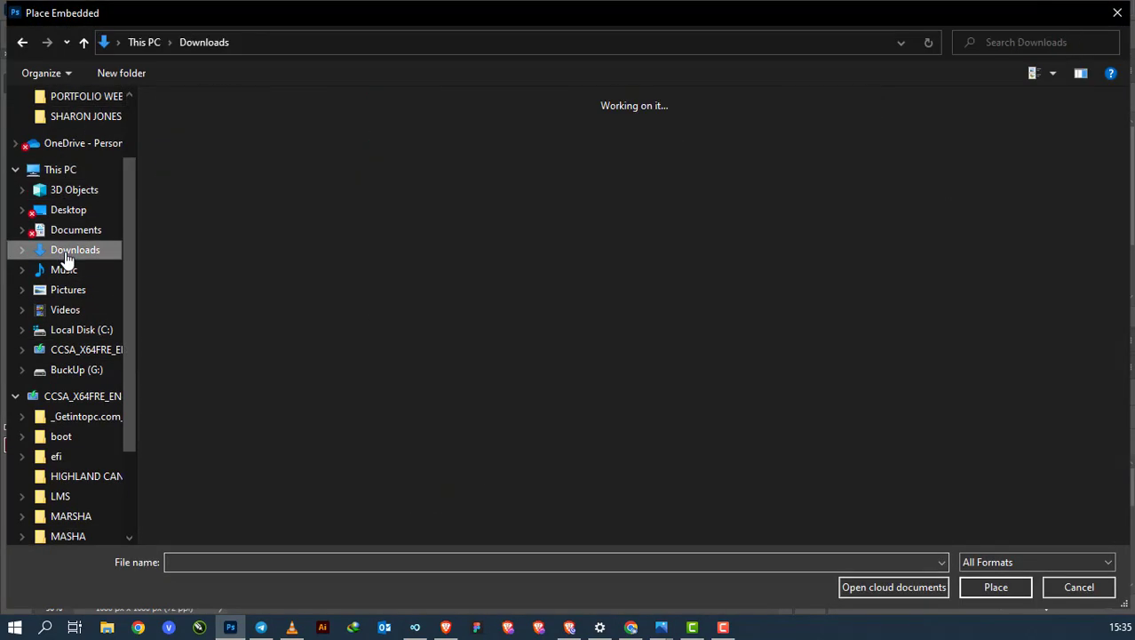
left_click(203, 140)
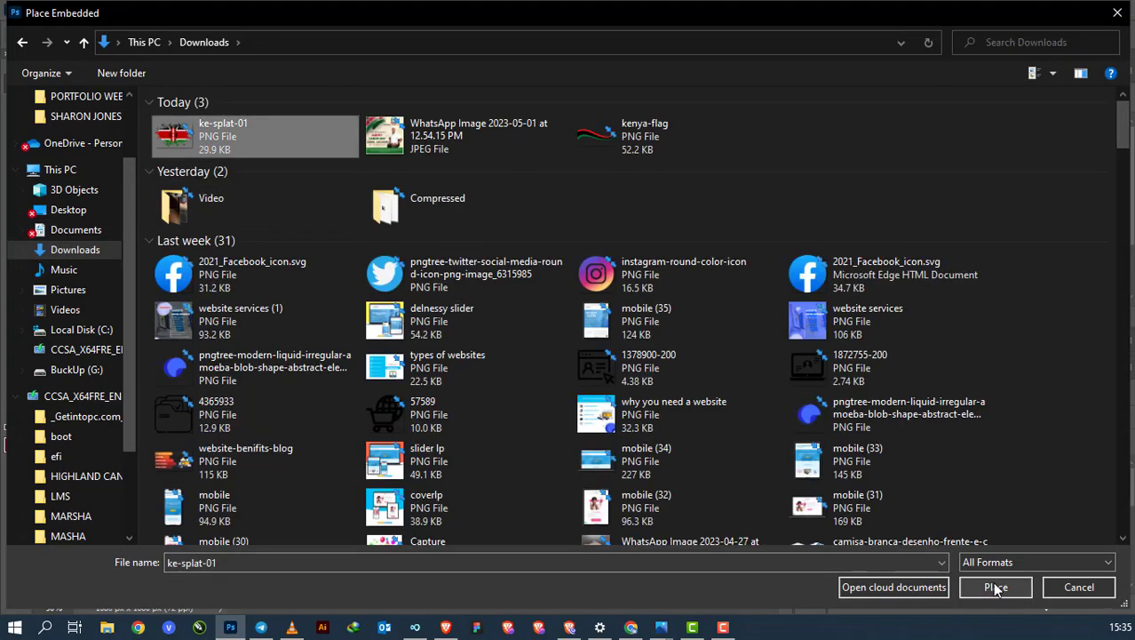
left_click(996, 587)
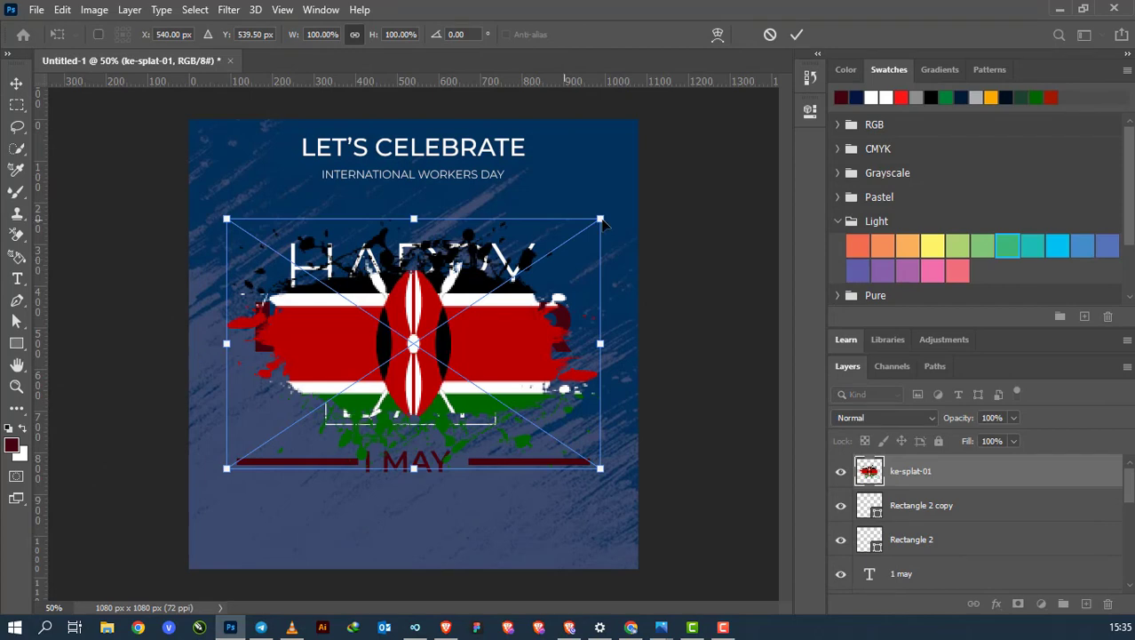
- Scale down the Kenyan flag splash and position it centered below "1 MAY" at the poster's bottom edge
left_click_drag(415, 424, 405, 507)
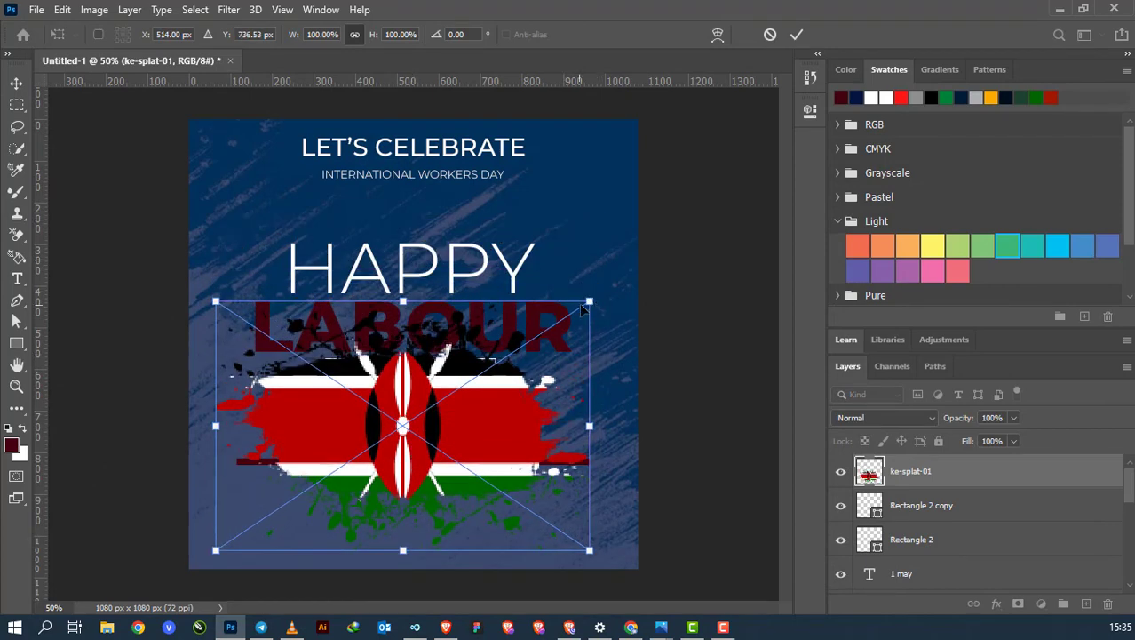
left_click_drag(549, 339, 413, 464)
left_click_drag(334, 494, 444, 532)
left_click(796, 34)
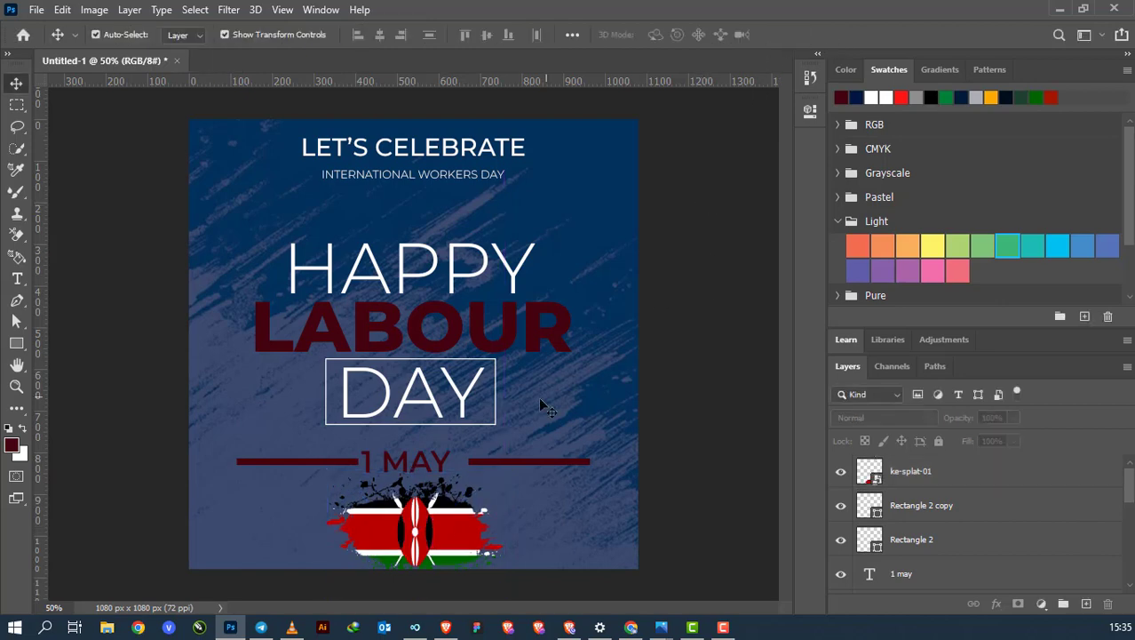
- Recolour the "LABOUR" text with the red sampled from the Kenyan flag splash
left_click(485, 364)
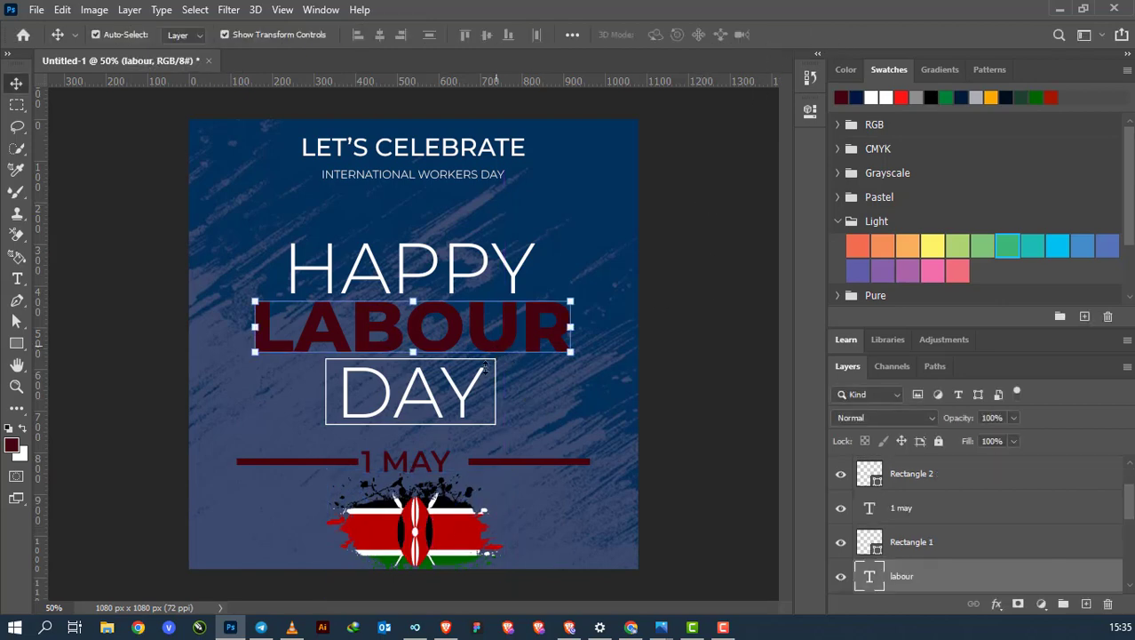
key("i")
left_click(460, 532)
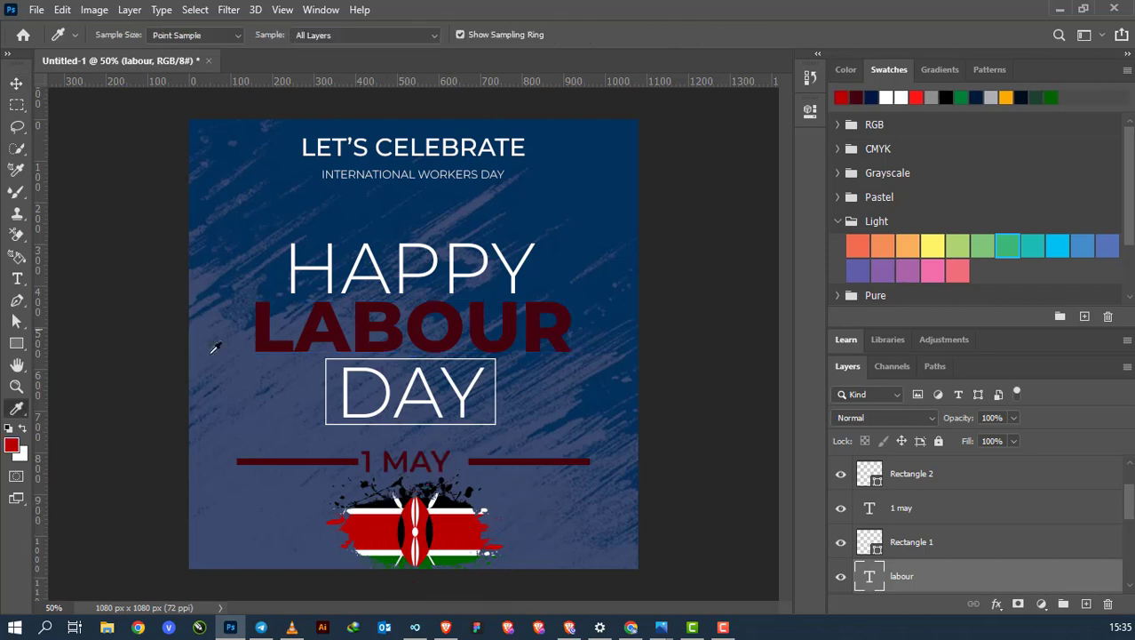
left_click(16, 82)
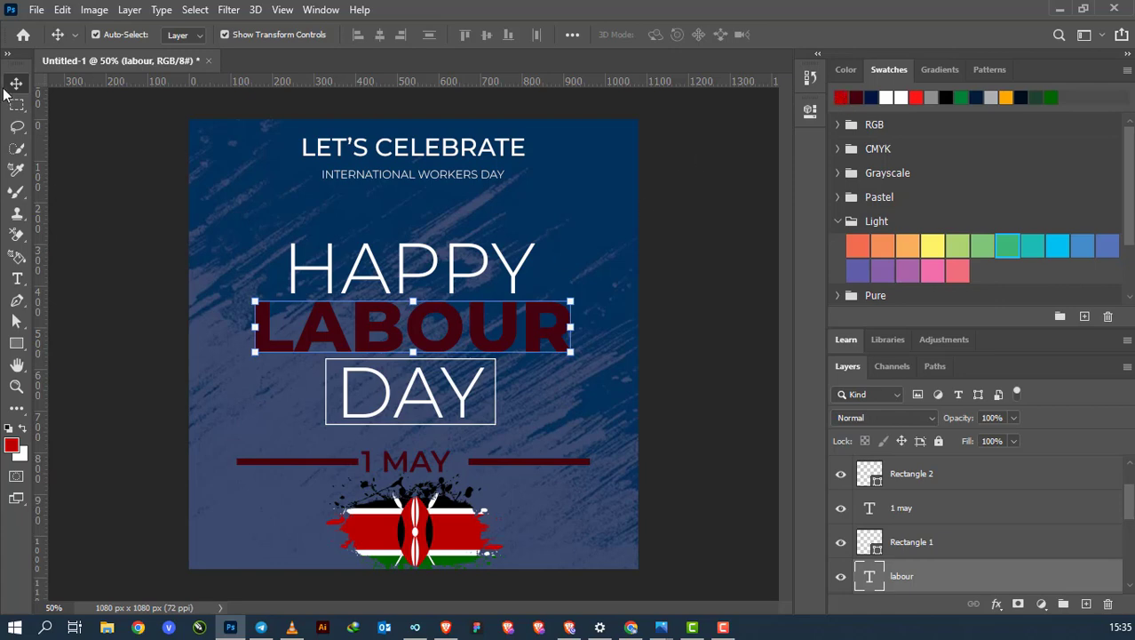
key("alt+BackSpace")
left_click(69, 144)
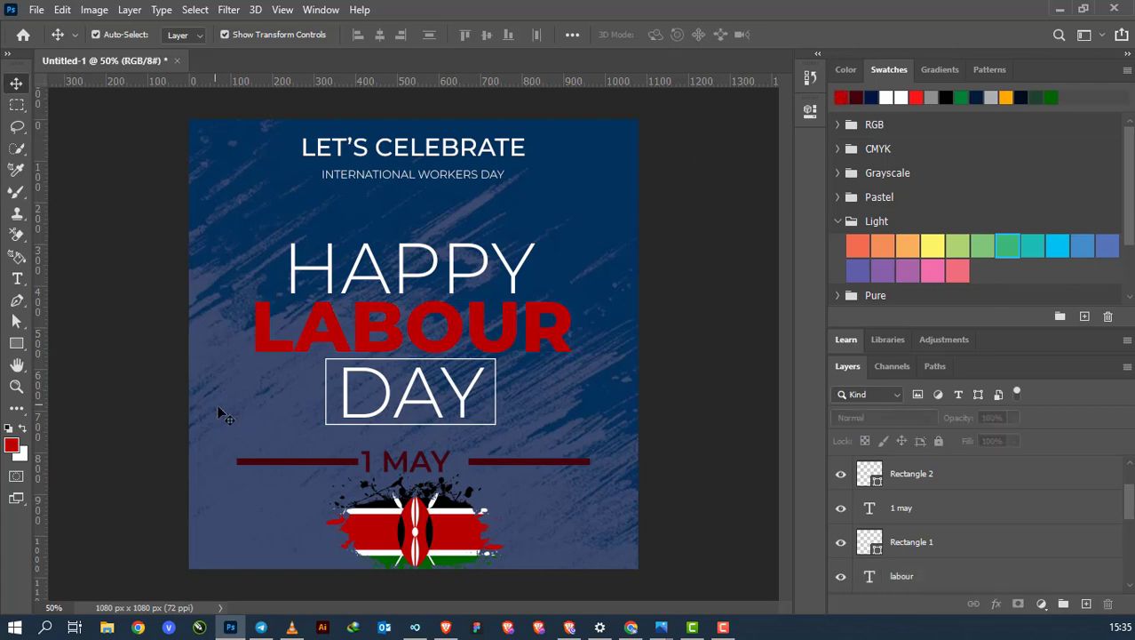
- Recolour the "1 MAY" text and both flanking bars with the same flag red
left_click(349, 471)
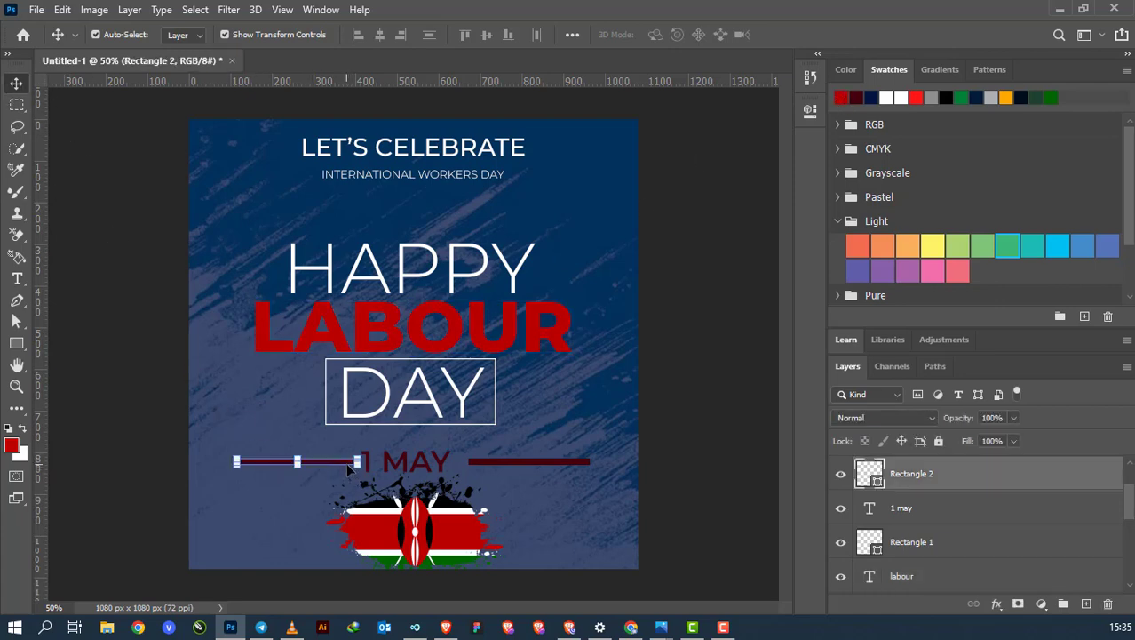
left_click(410, 466, "shift")
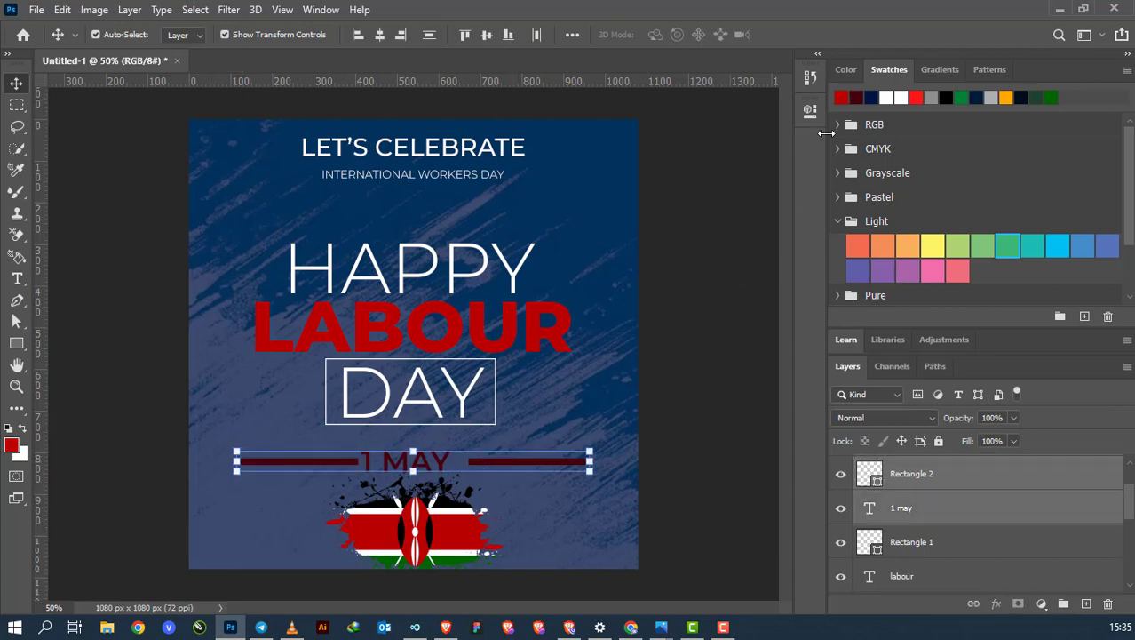
key("alt+BackSpace")
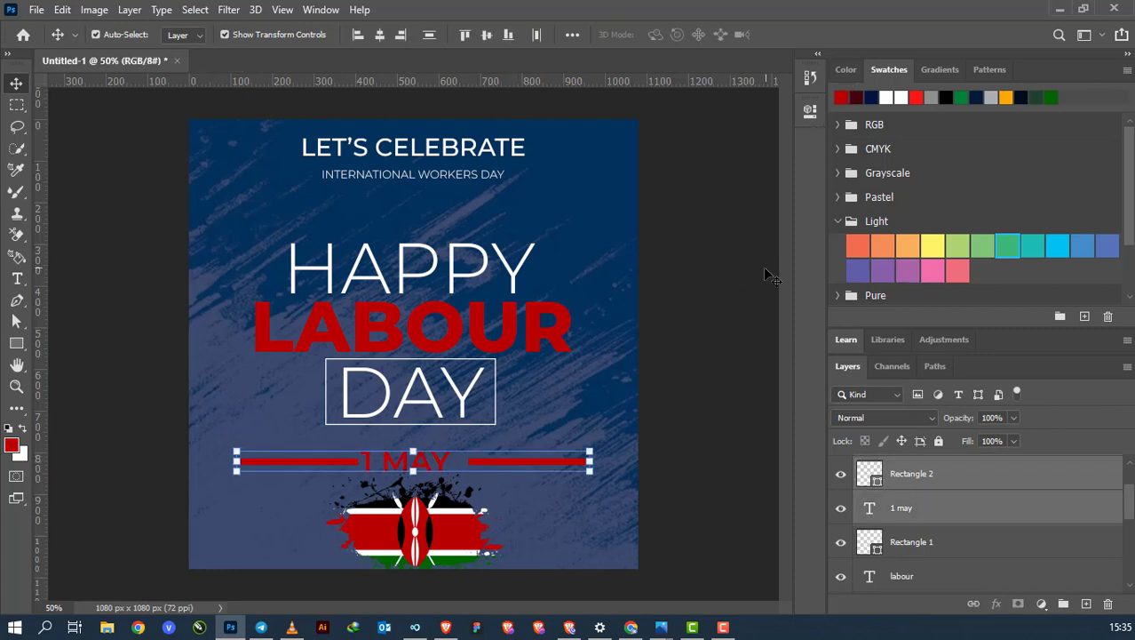
left_click(763, 267)
- Select the "DAY" text and sample the dark green from the flag splash as the foreground colour
left_click(442, 413)
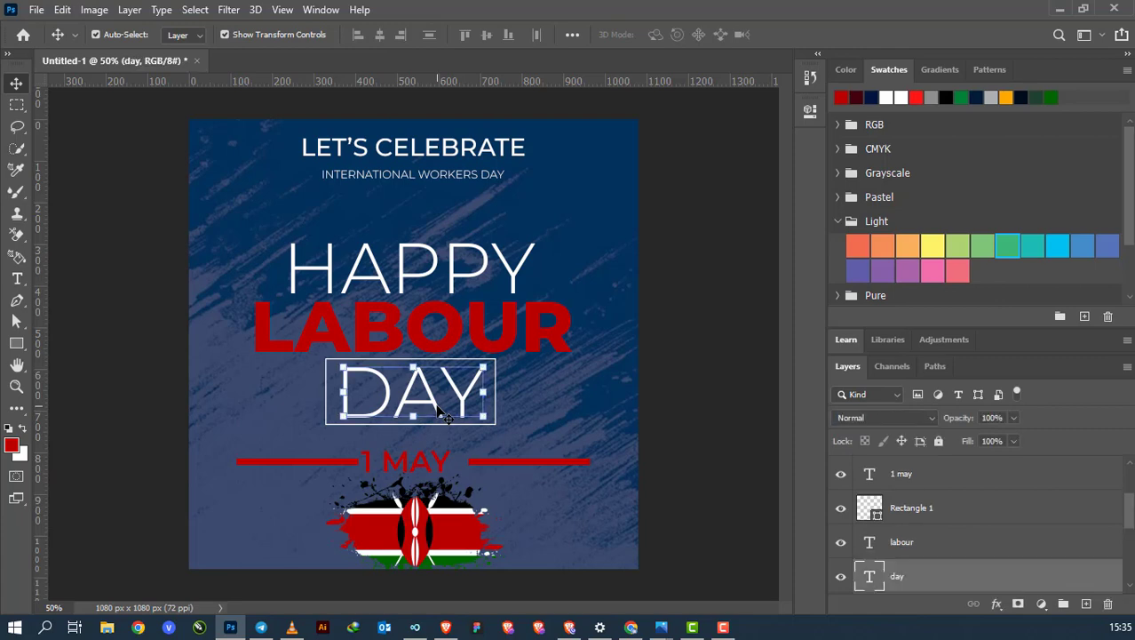
key("i")
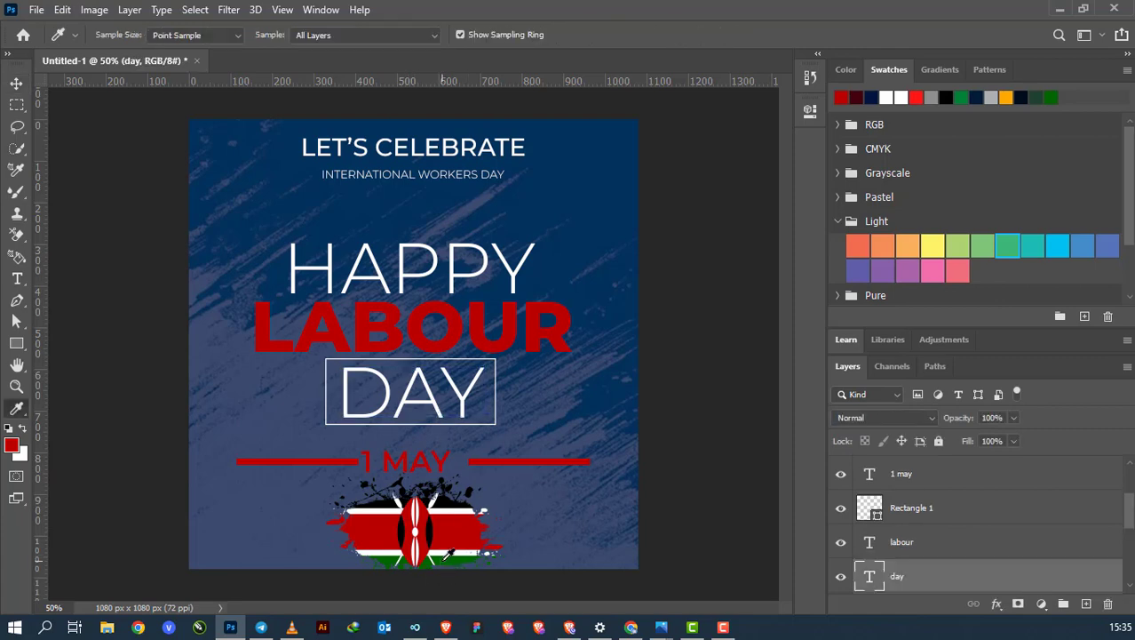
left_click(444, 559)
left_click(16, 83)
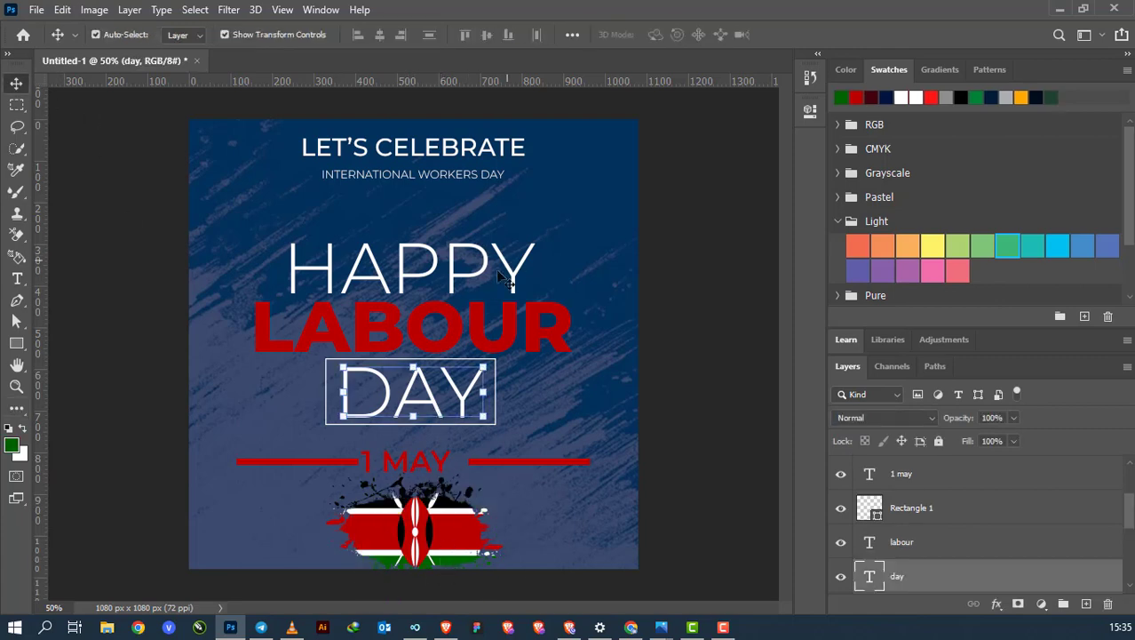
- Try the sampled green on the "DAY" text and undo the recolouring
key("alt+BackSpace")
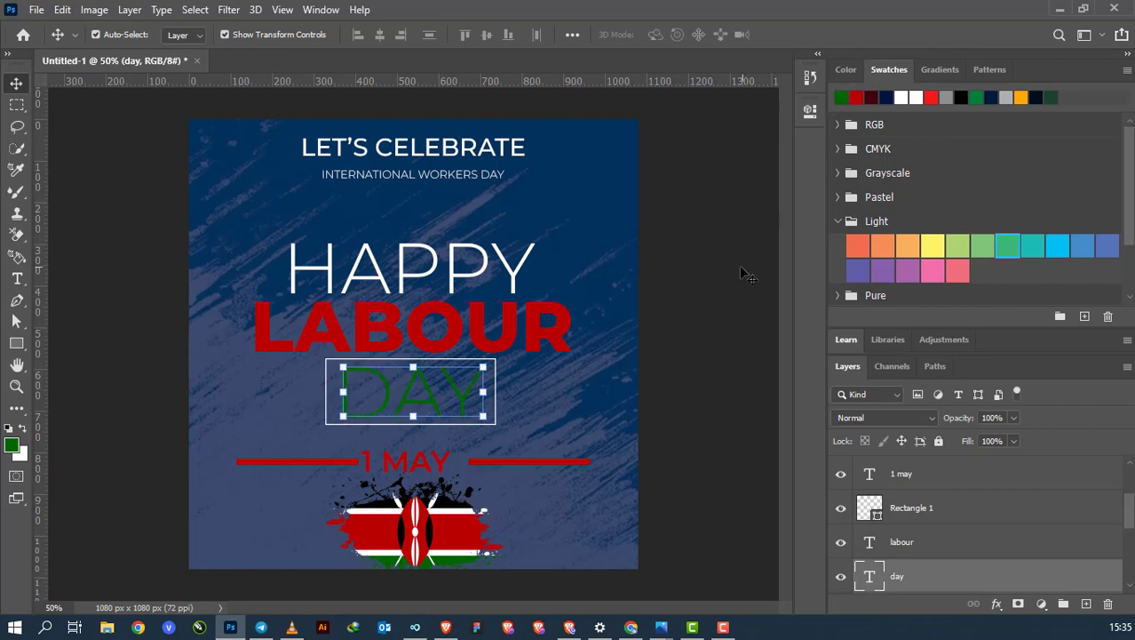
left_click(742, 269)
left_click(463, 400)
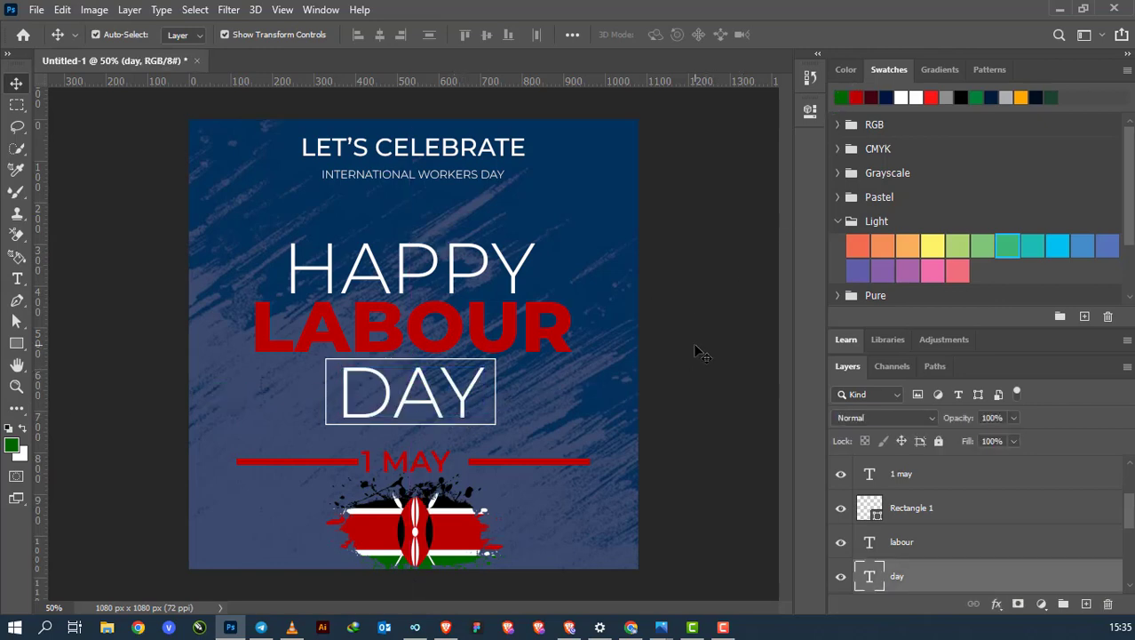
left_click(697, 351)
- Set the stroke of the rectangle framing "DAY" to the flag's dark green from the recently used colours
left_click(498, 428)
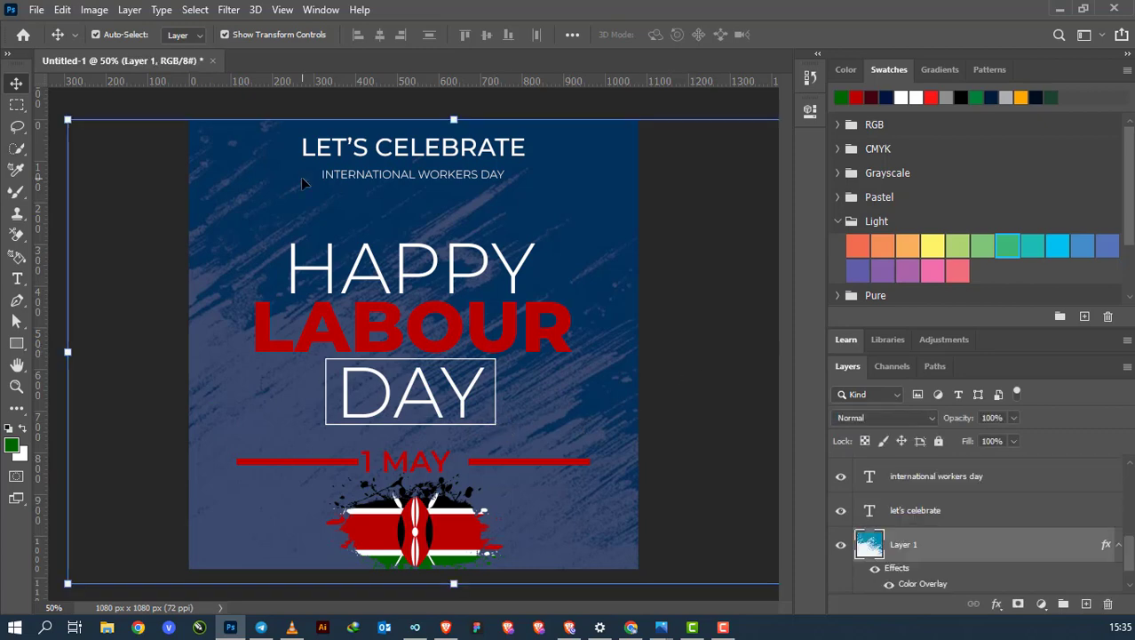
left_click(498, 366)
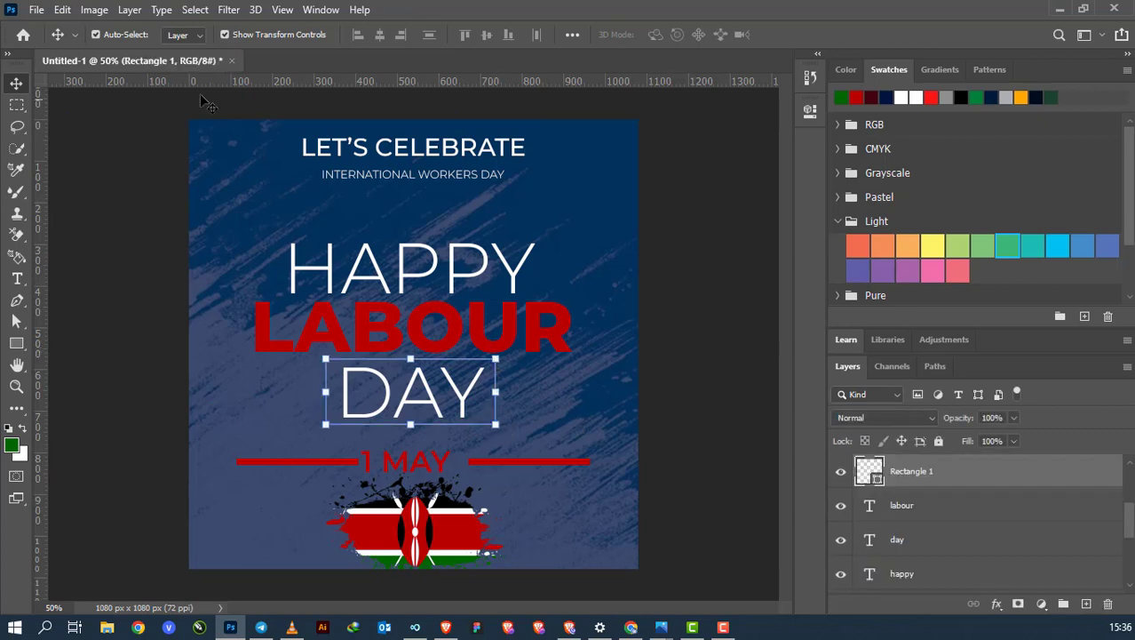
left_click(810, 112)
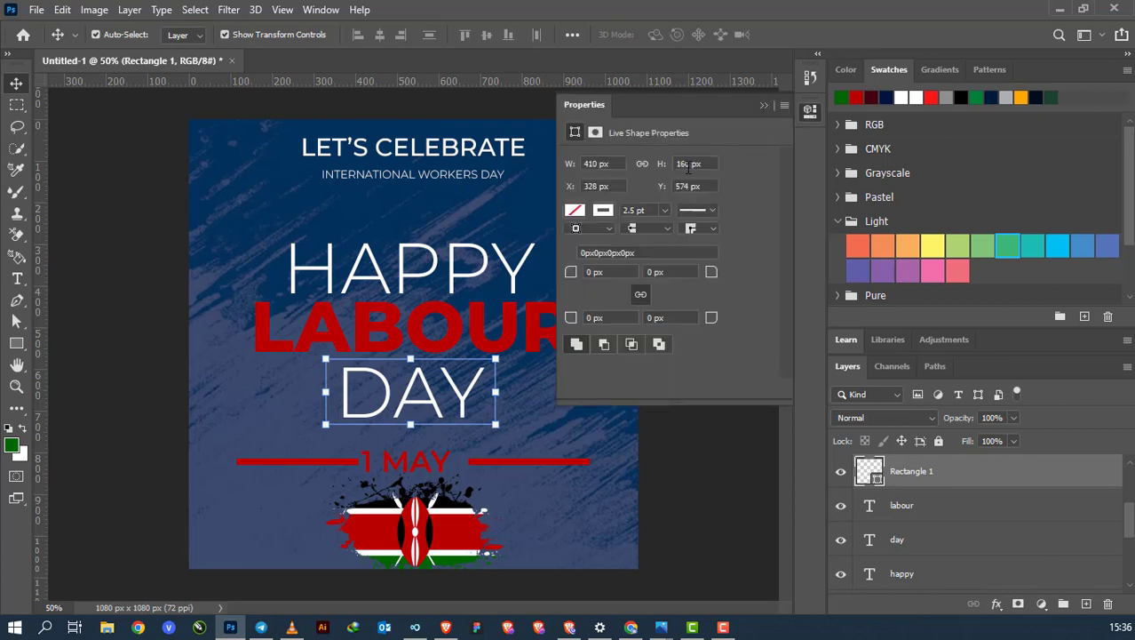
left_click(606, 211)
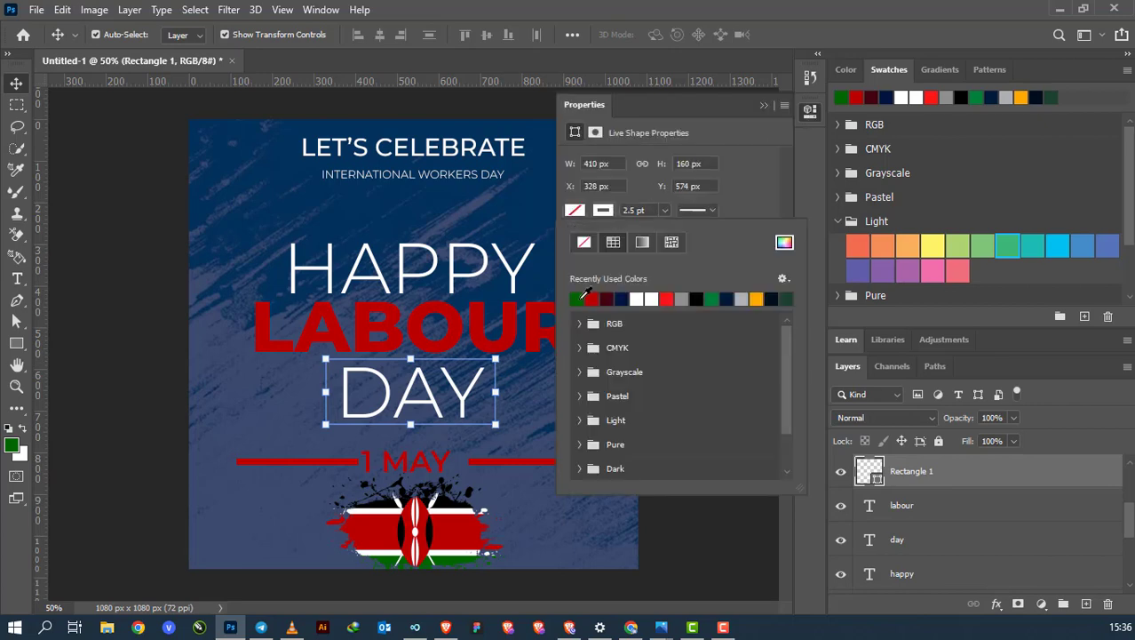
left_click(579, 298)
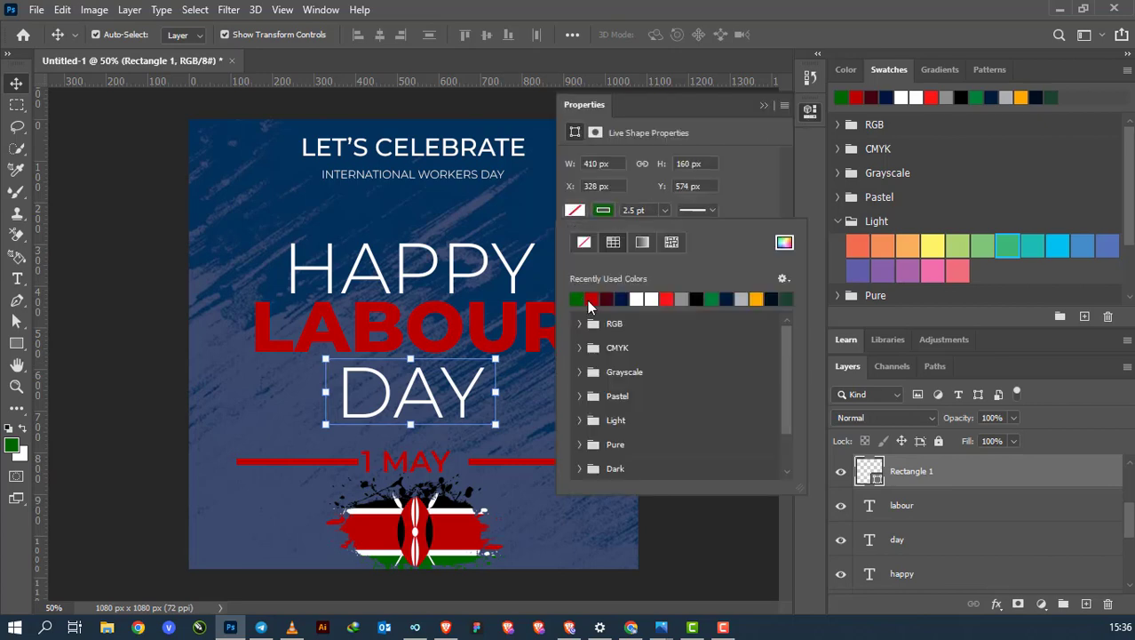
left_click(765, 104)
left_click(692, 249)
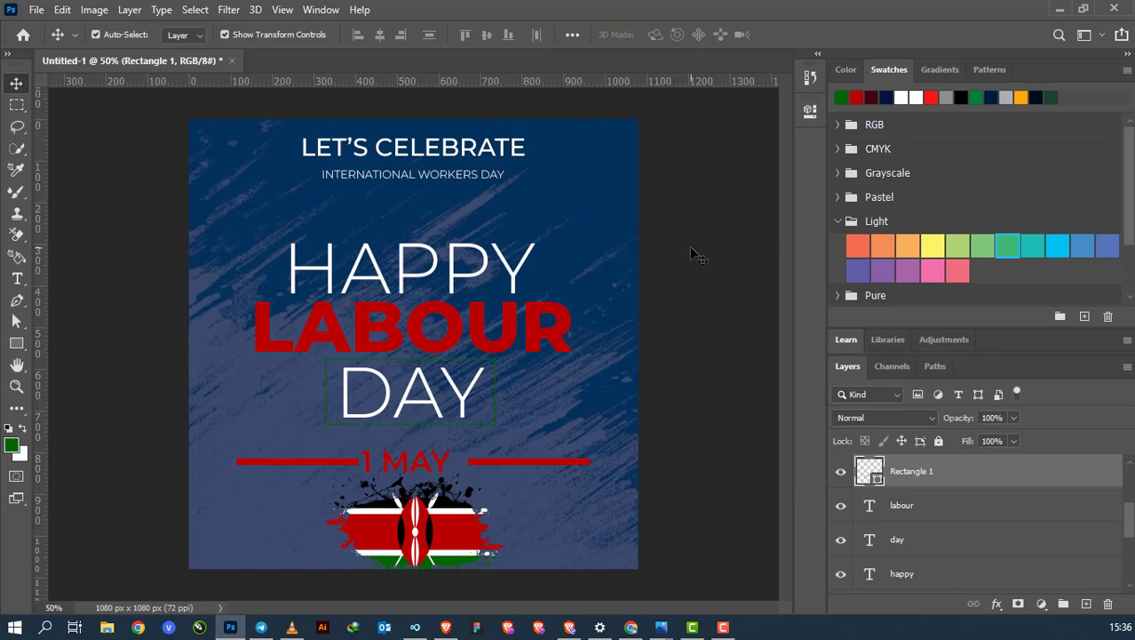
- Thicken the green stroke of the rectangle framing "DAY" well beyond 2.5 pt
left_click(496, 403)
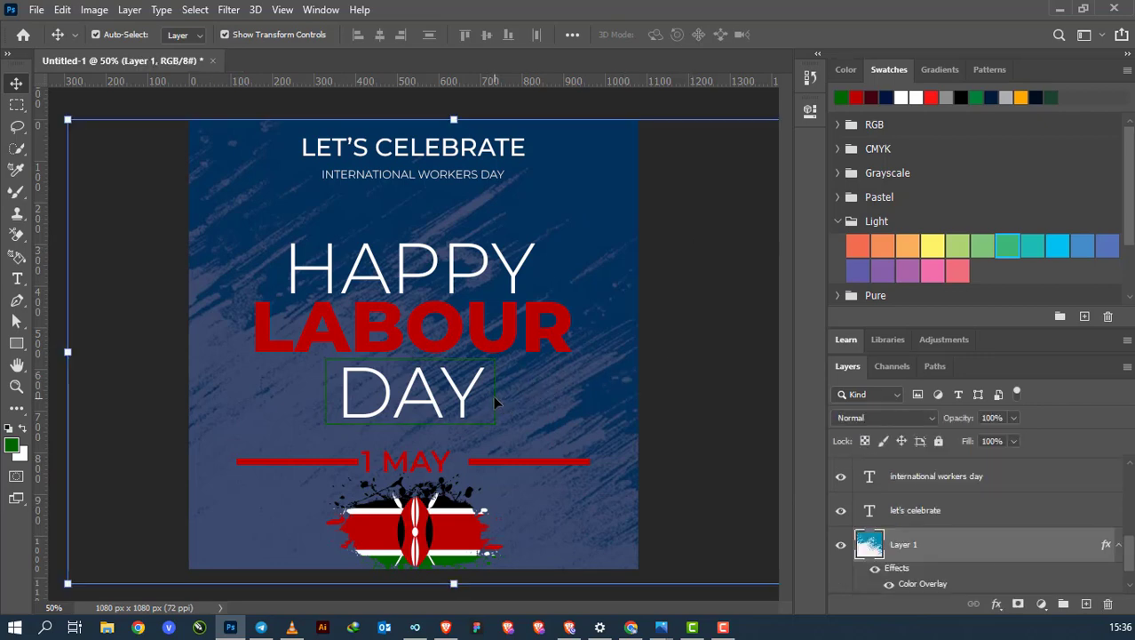
left_click(495, 374)
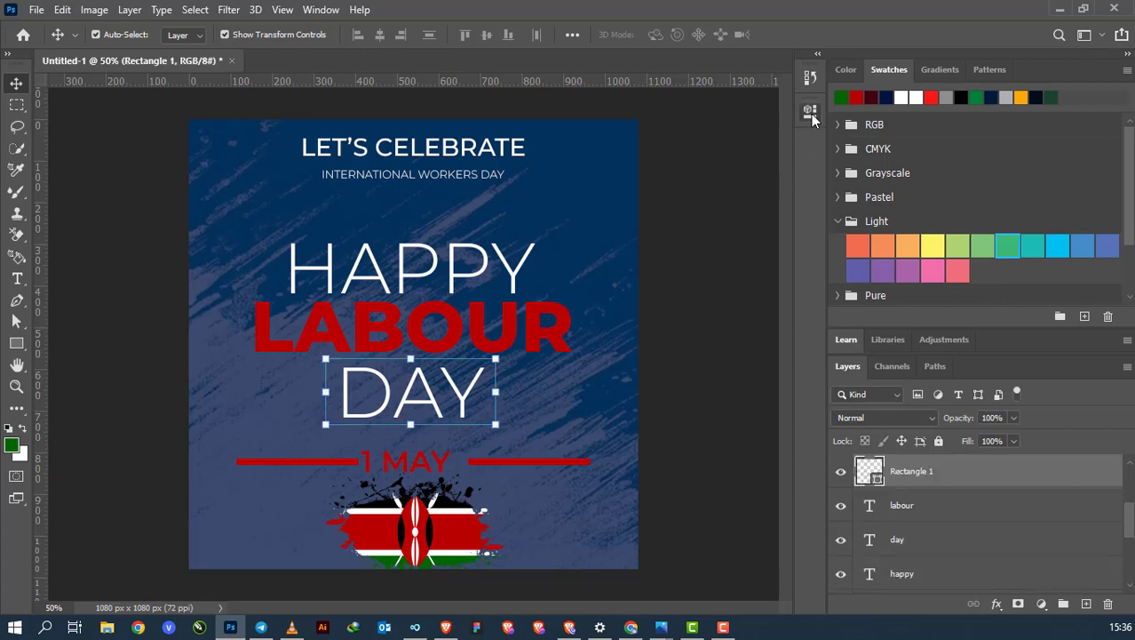
left_click(810, 112)
left_click(667, 210)
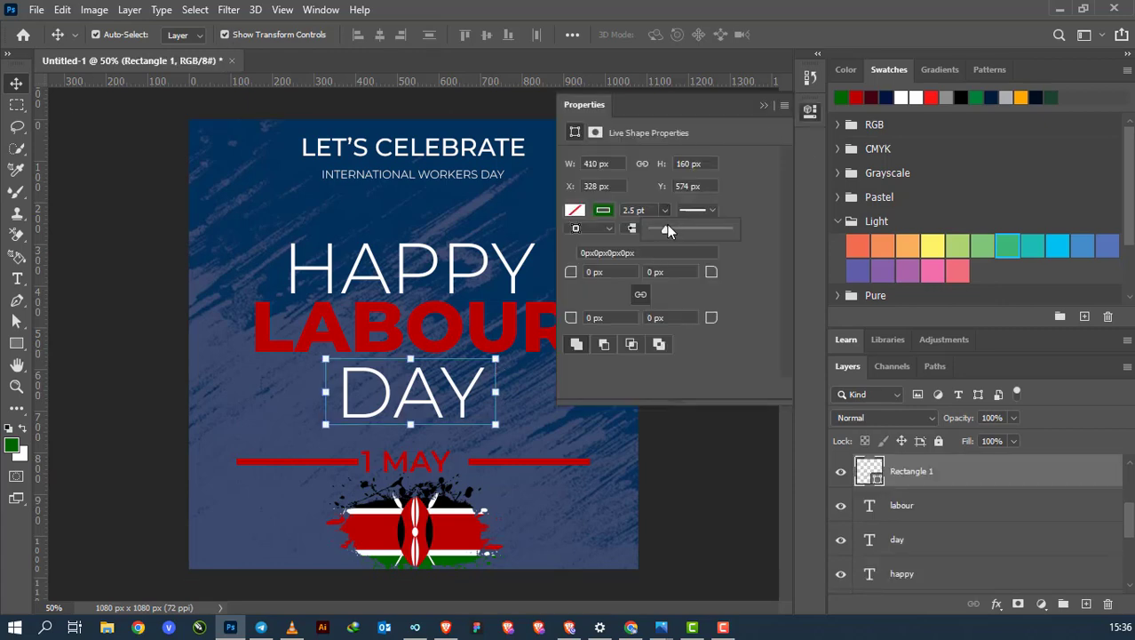
left_click_drag(671, 226, 676, 226)
left_click(762, 106)
left_click(710, 246)
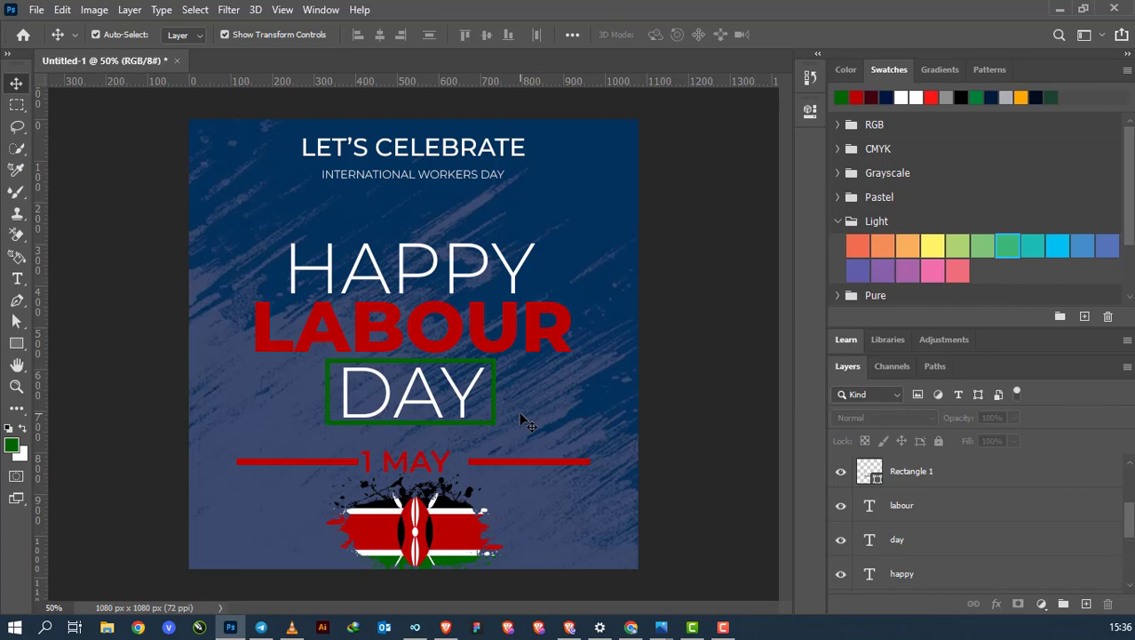
- Move the "LET'S CELEBRATE" and "INTERNATIONAL WORKERS DAY" lines slightly down from the poster's upper edge
left_click_drag(446, 182, 461, 162)
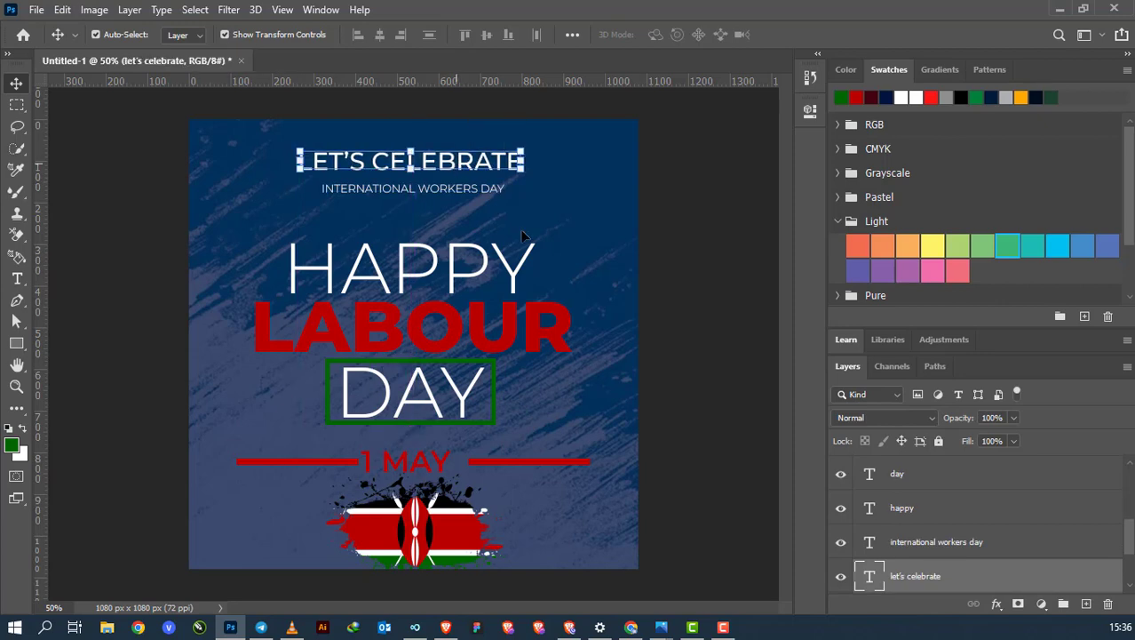
left_click(697, 293)
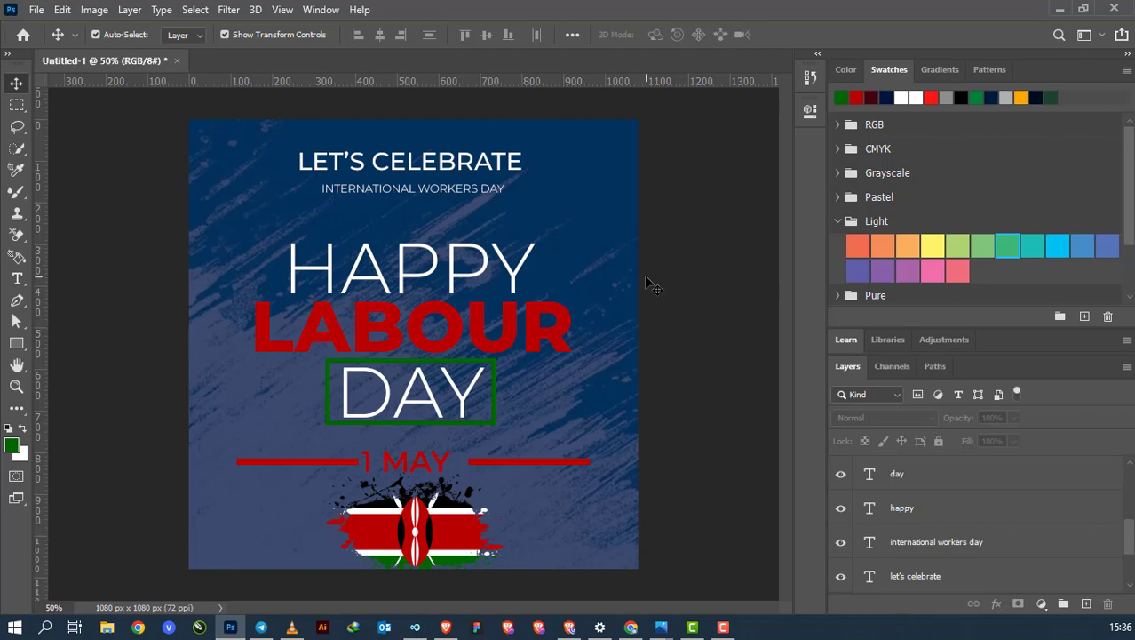
- Start placing an embedded file and look through the MARSHA folder inside MASHA on drive E:
left_click(36, 9)
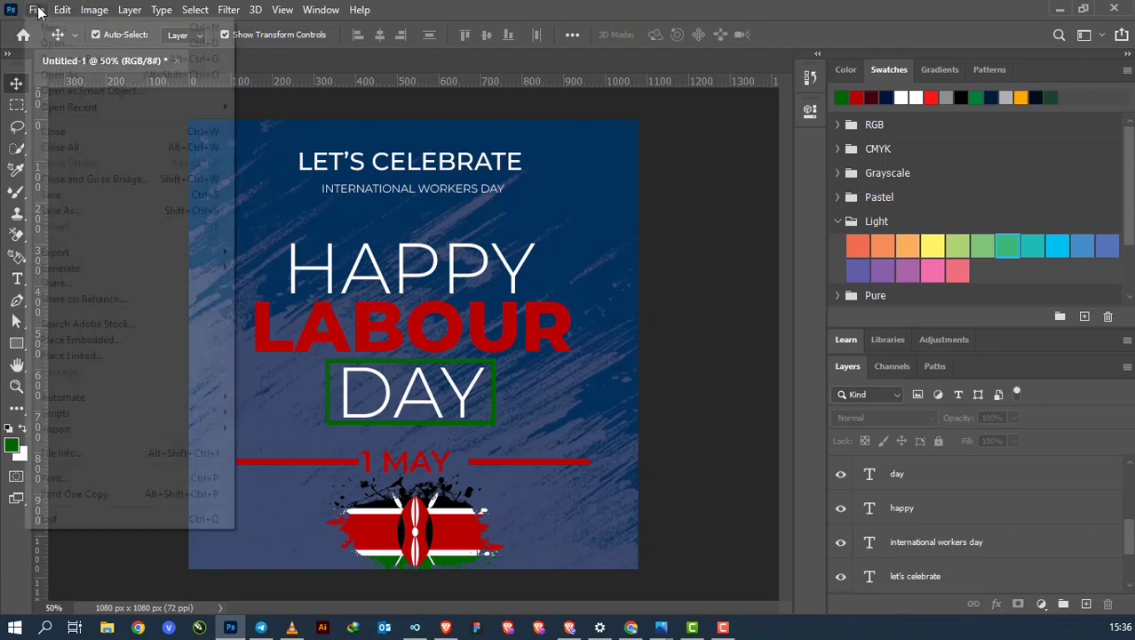
left_click(88, 339)
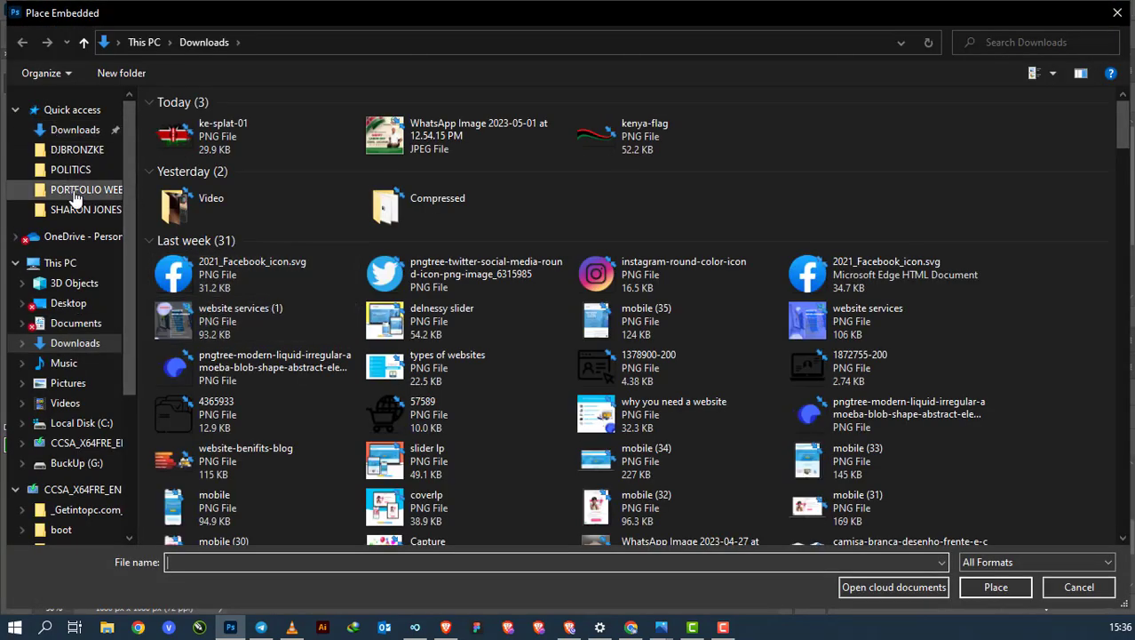
scroll(93, 316, "down", 4)
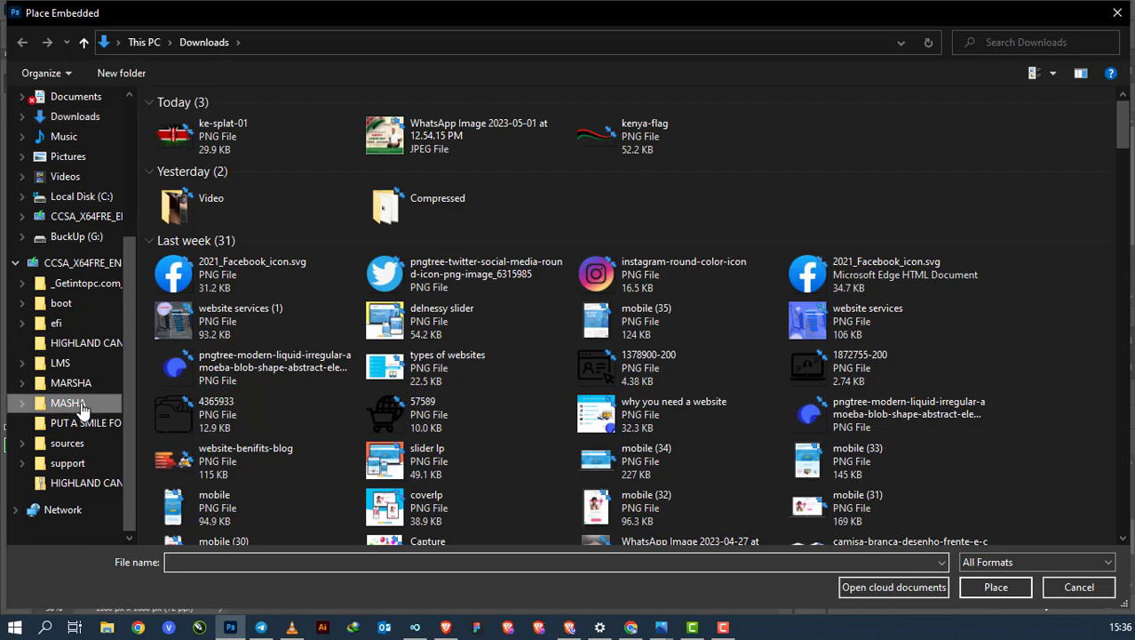
left_click(78, 404)
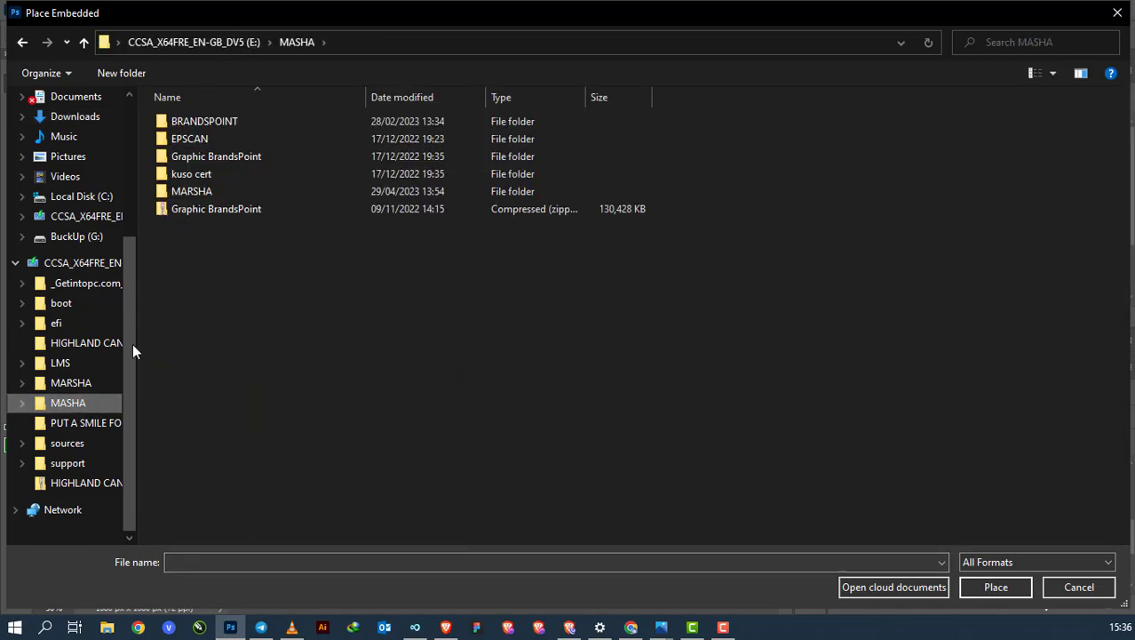
double_click(208, 190)
scroll(618, 323, "down", 4)
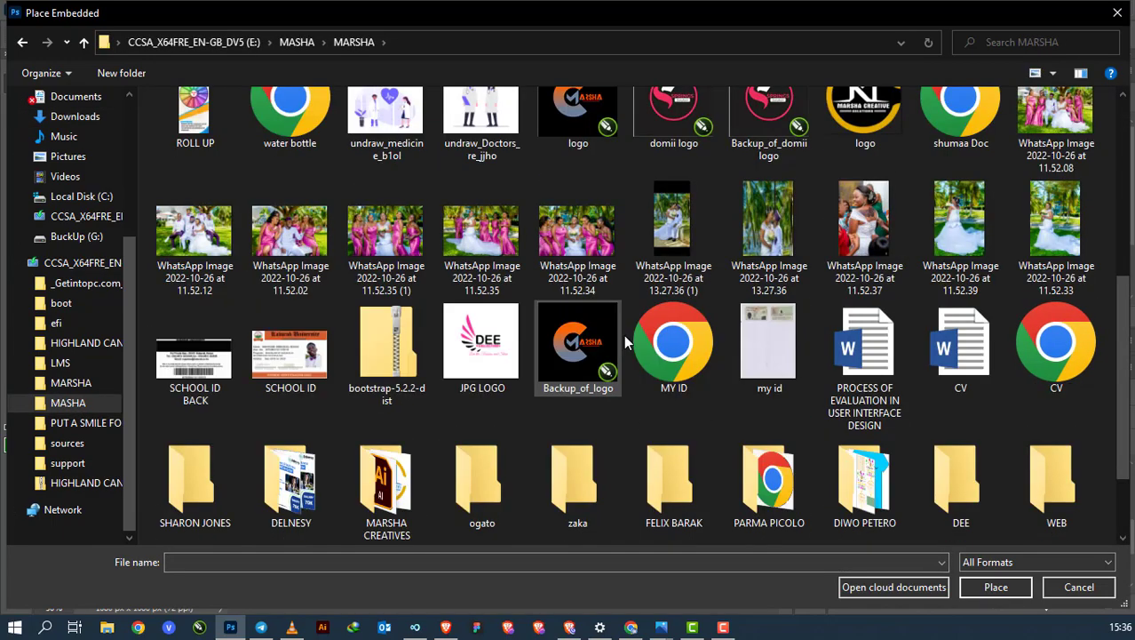
scroll(627, 337, "down", 1)
scroll(630, 341, "up", 5)
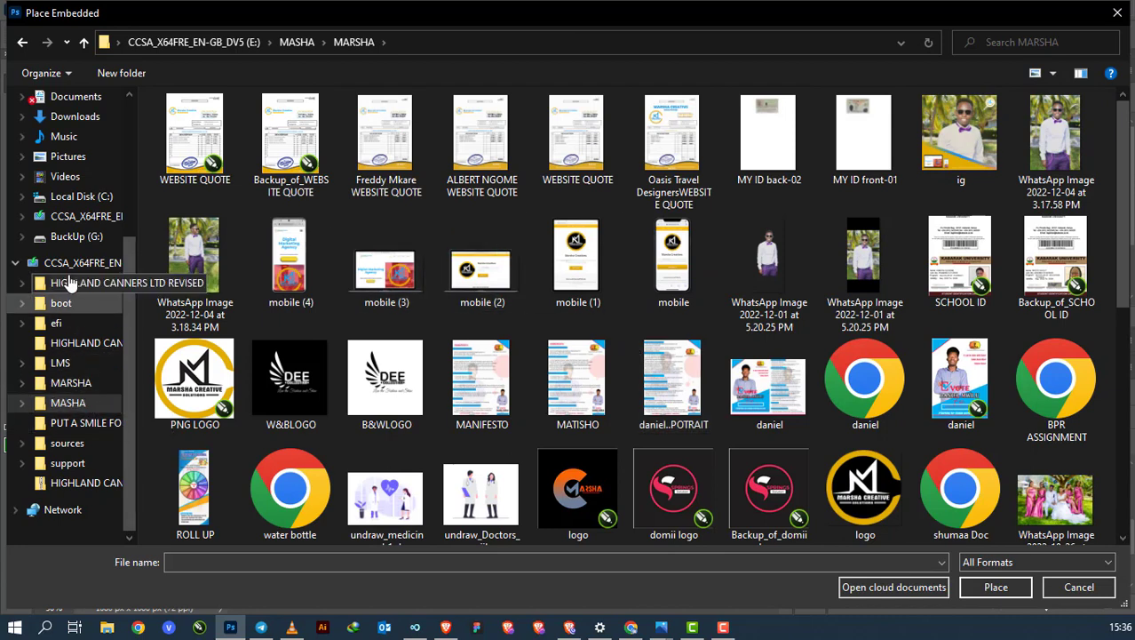
scroll(76, 405, "up", 1)
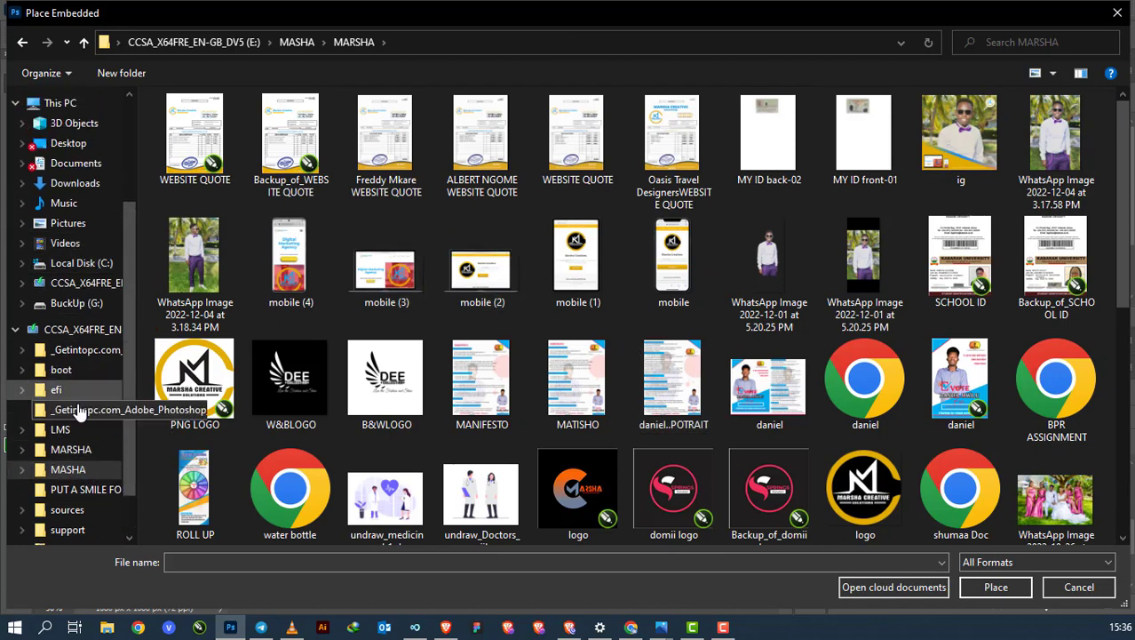
- Place the LOGO WITH NAME PNG from MASHA > MARSHA > MARSHA CREATIVES, enlarged to about 385% near the poster's upper-right corner
left_click(84, 470)
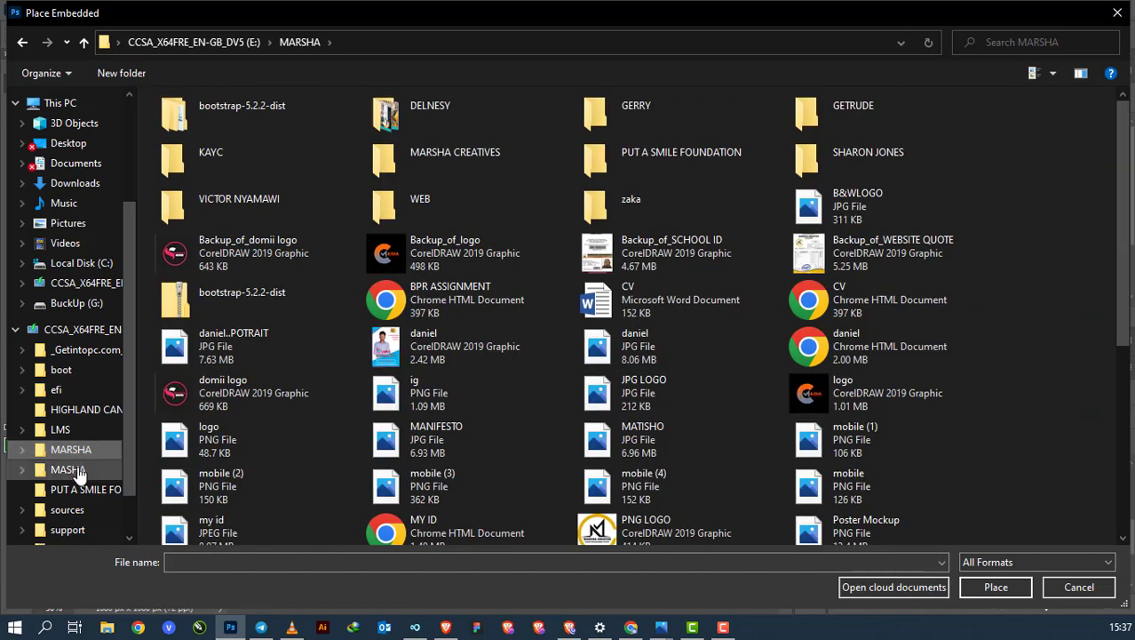
left_click(78, 472)
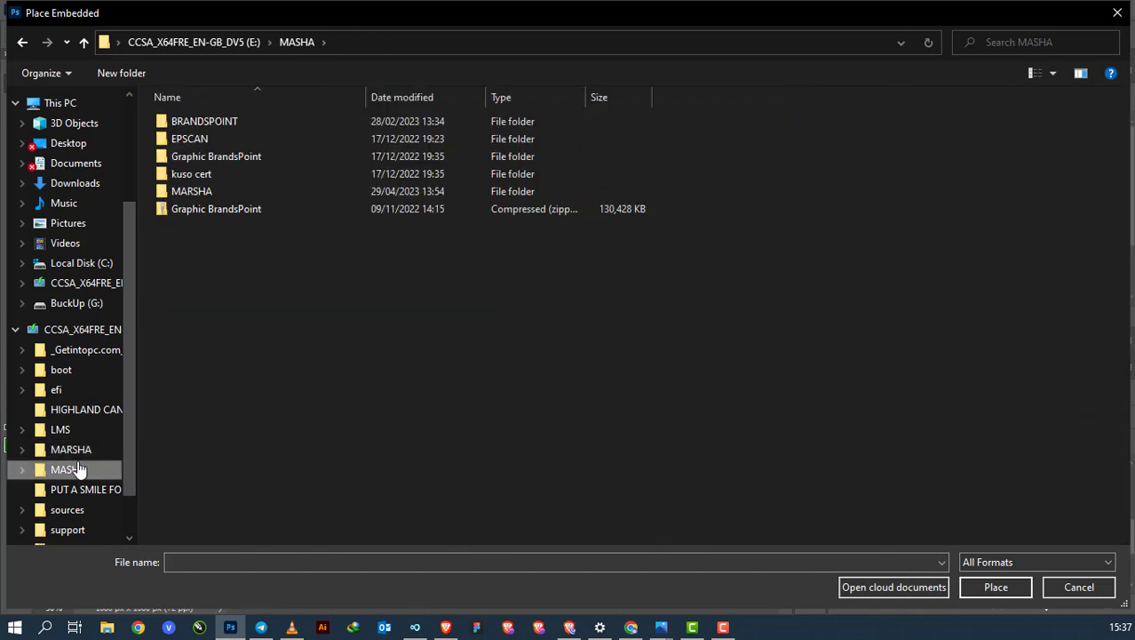
double_click(228, 191)
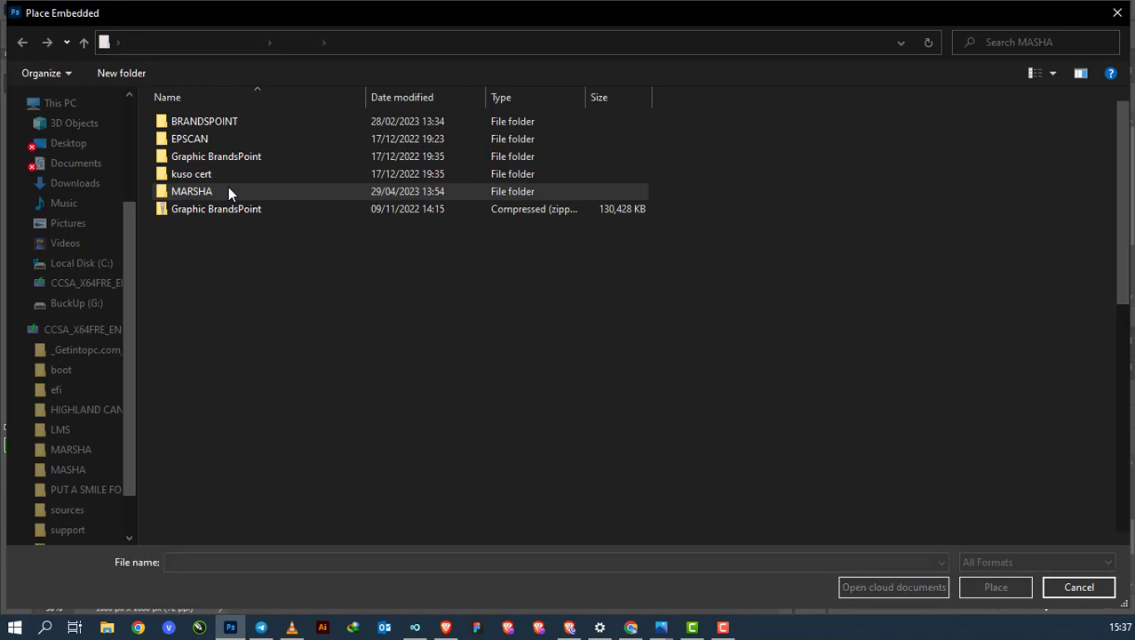
scroll(524, 329, "down", 10)
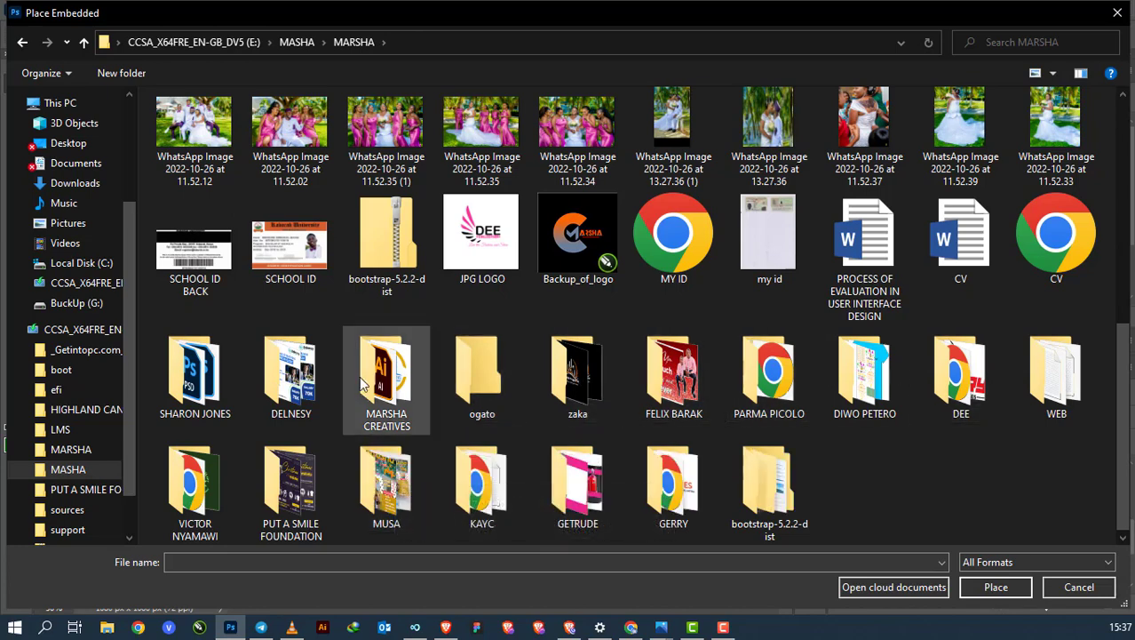
double_click(389, 380)
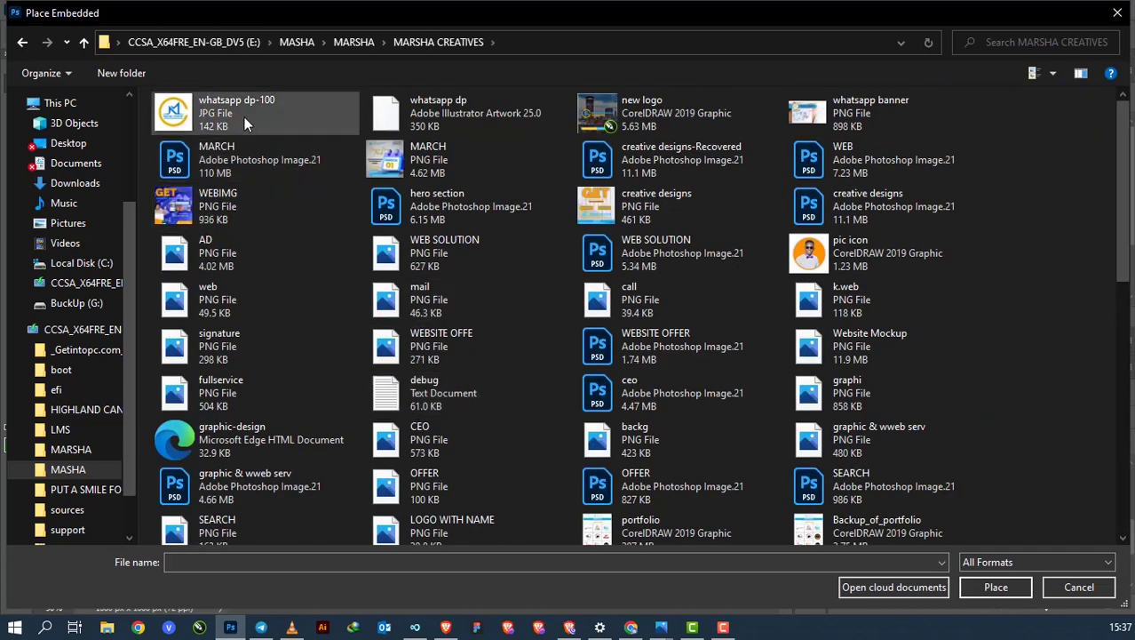
scroll(569, 339, "down", 2)
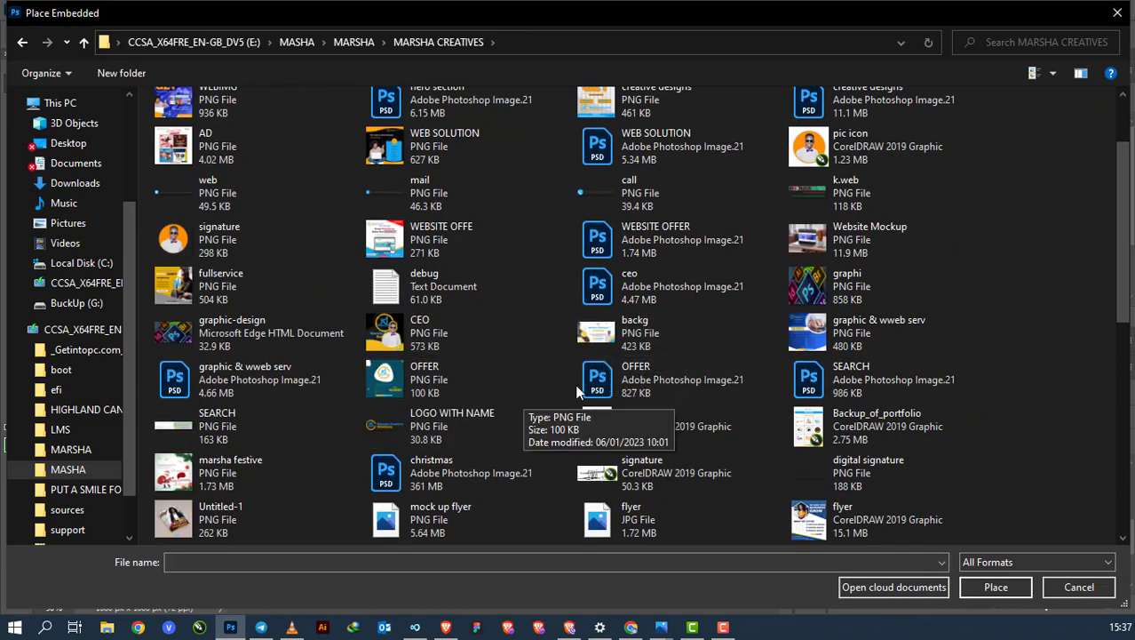
scroll(691, 361, "down", 3)
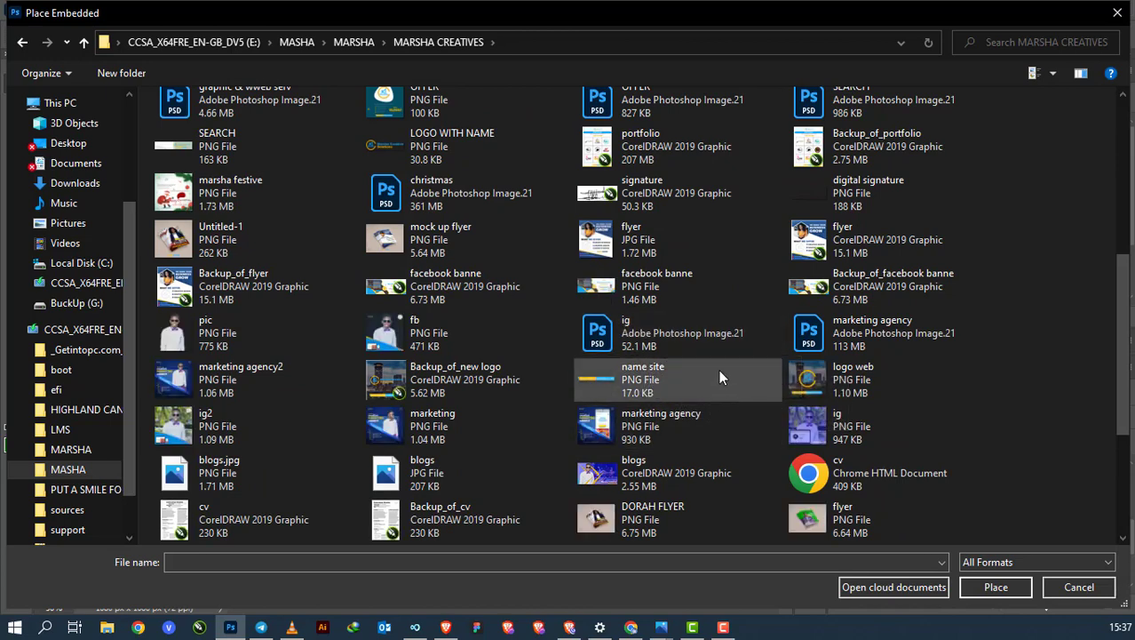
left_click(610, 375)
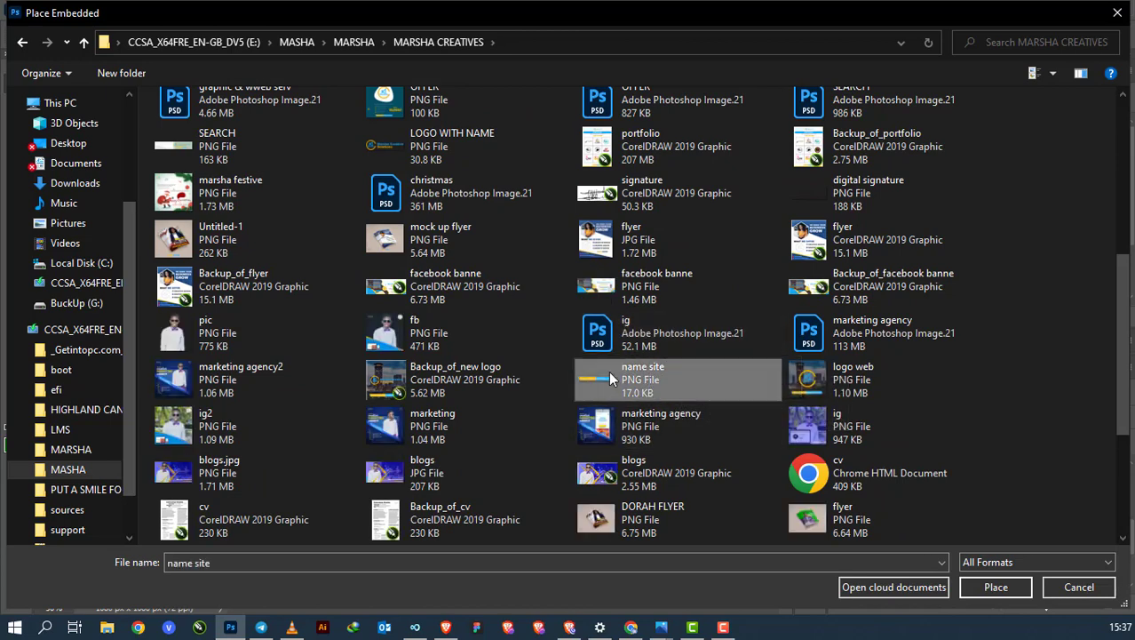
left_click(417, 150)
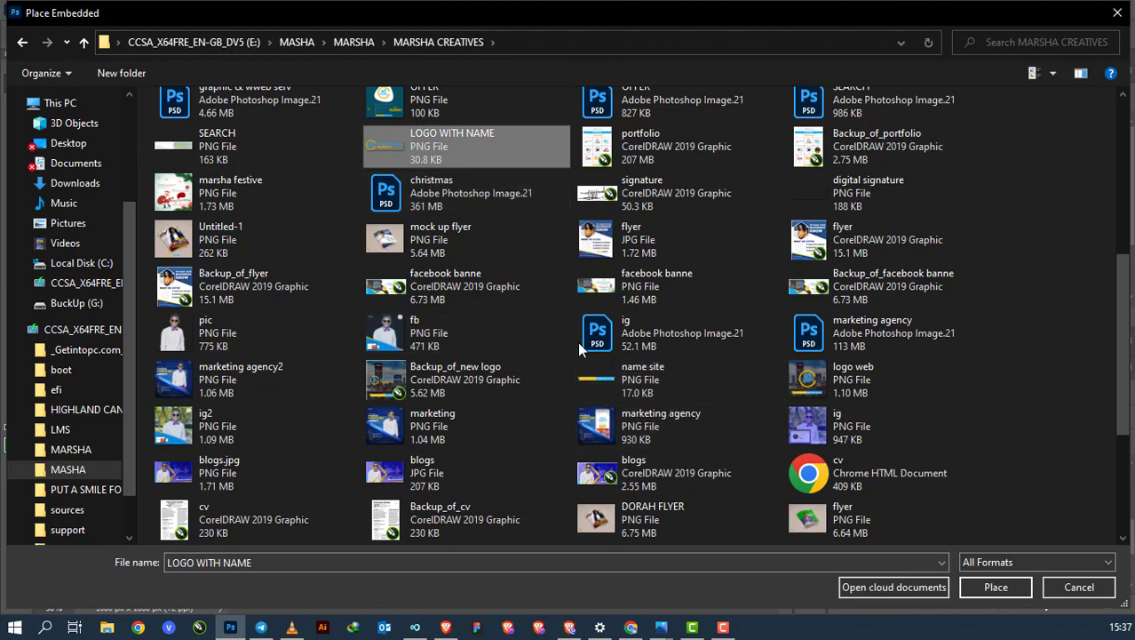
left_click(986, 586)
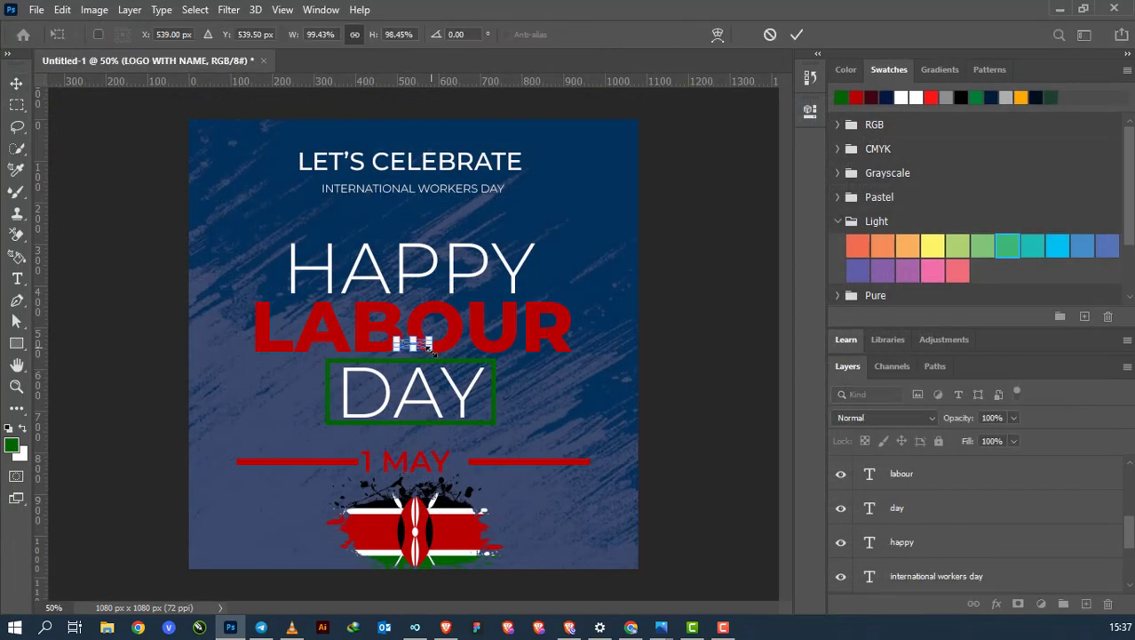
left_click_drag(434, 350, 579, 163)
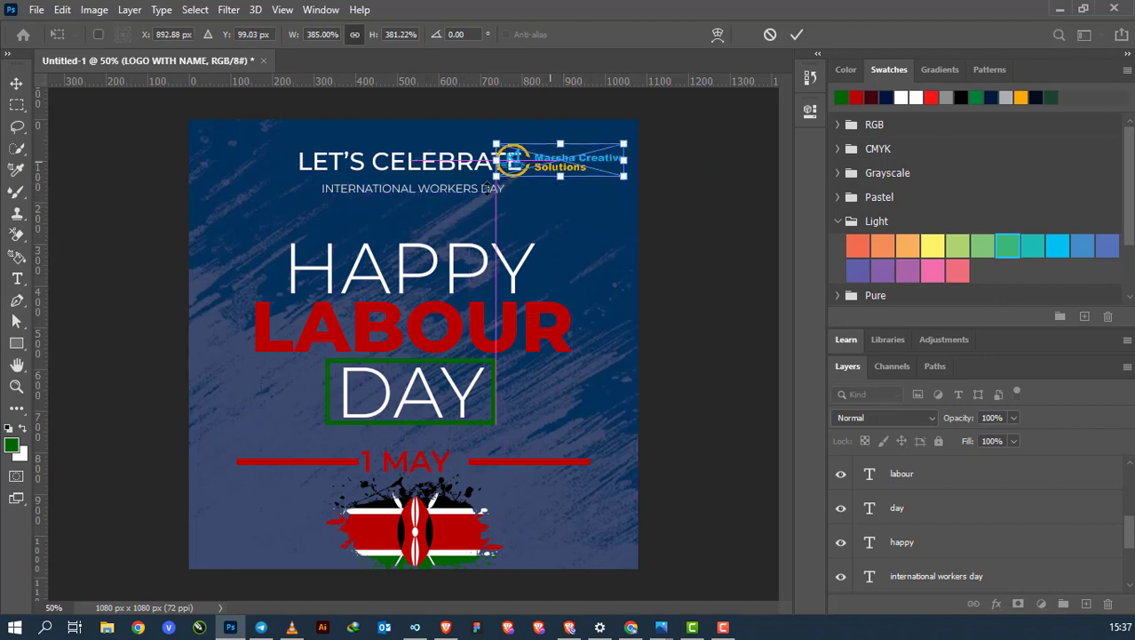
left_click(797, 35)
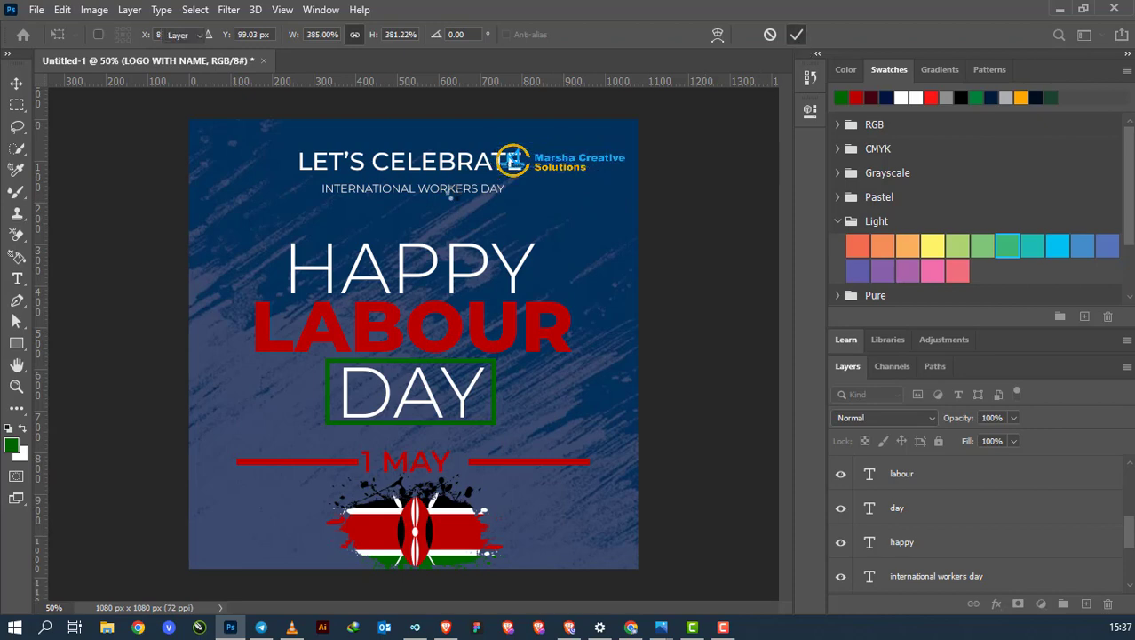
- Move the "LET'S CELEBRATE" and "INTERNATIONAL WORKERS DAY" lines down together to just above "HAPPY"
left_click(428, 192)
left_click(427, 190)
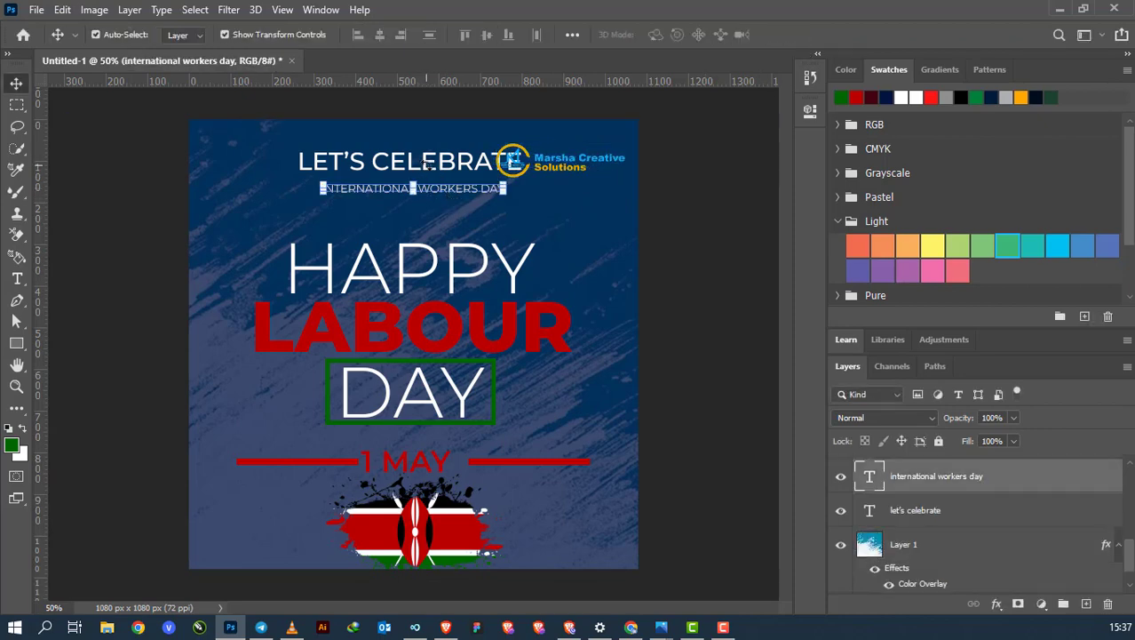
left_click(427, 159, "shift")
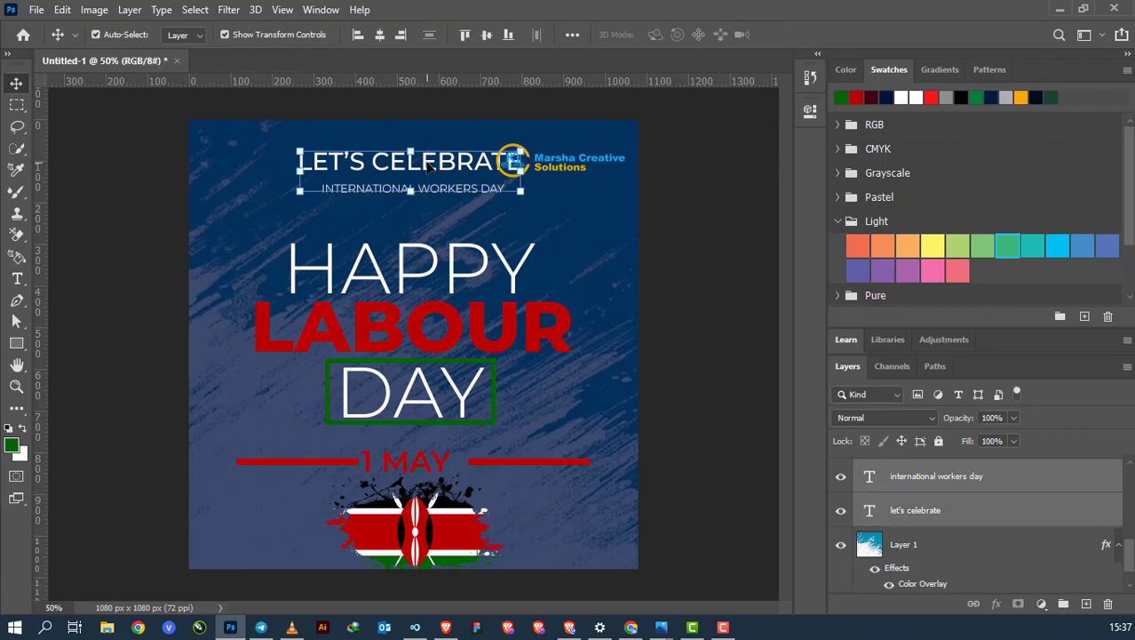
left_click_drag(428, 169, 427, 206)
- Move the Marsha Creative Solutions logo to the top centre of the poster, above "LET'S CELEBRATE"
left_click(565, 178)
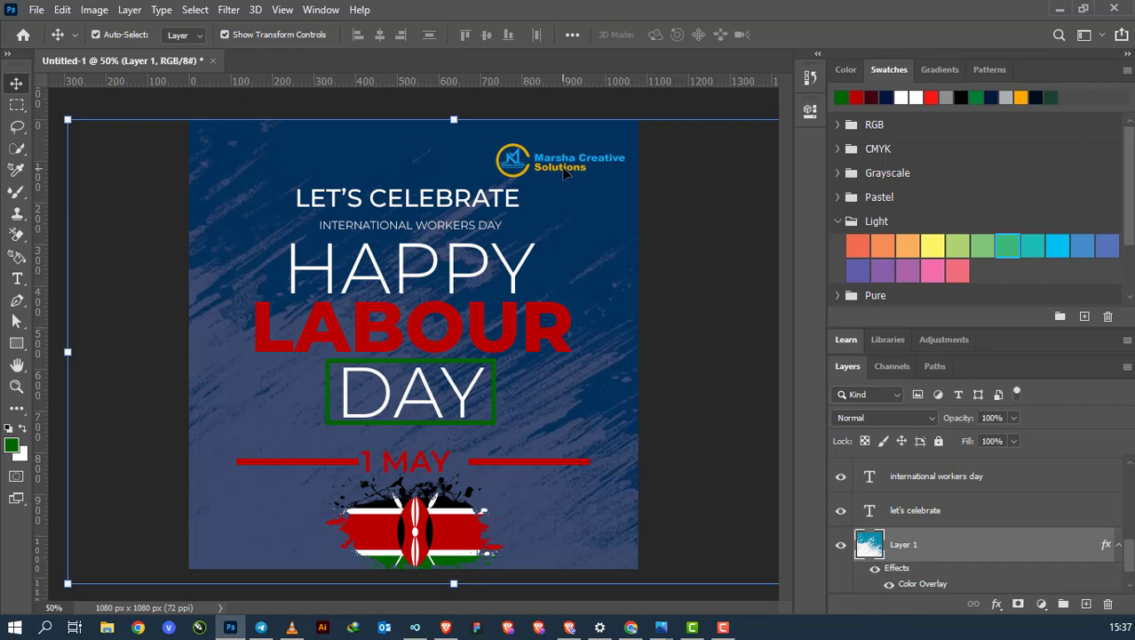
left_click(568, 167)
left_click_drag(572, 160, 485, 155)
left_click(676, 184)
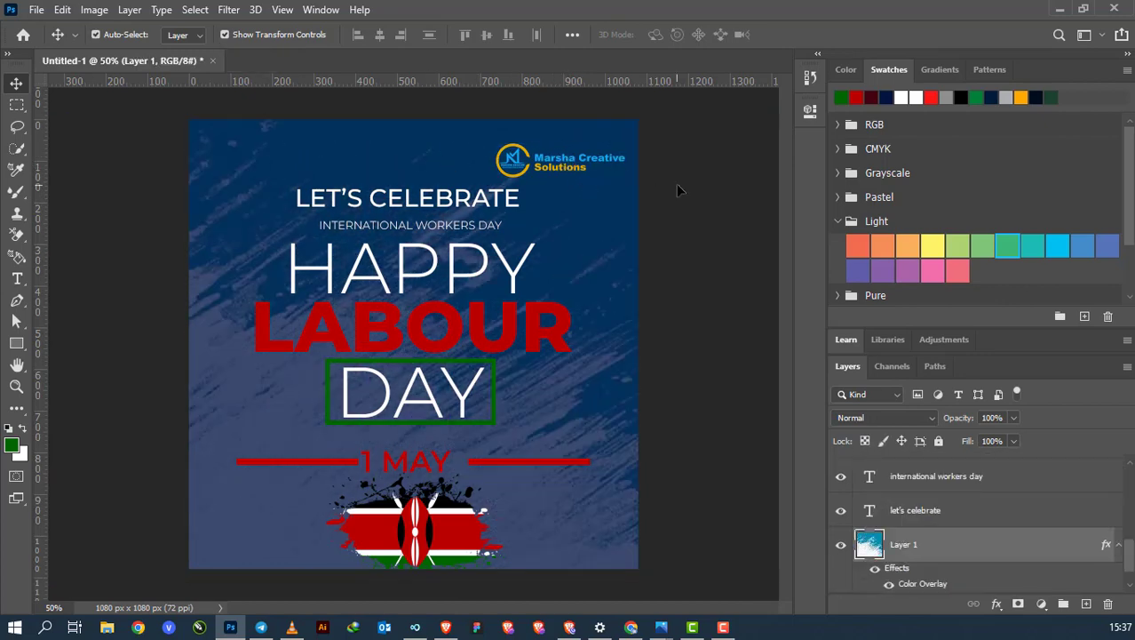
left_click_drag(576, 171, 417, 151)
left_click(709, 265)
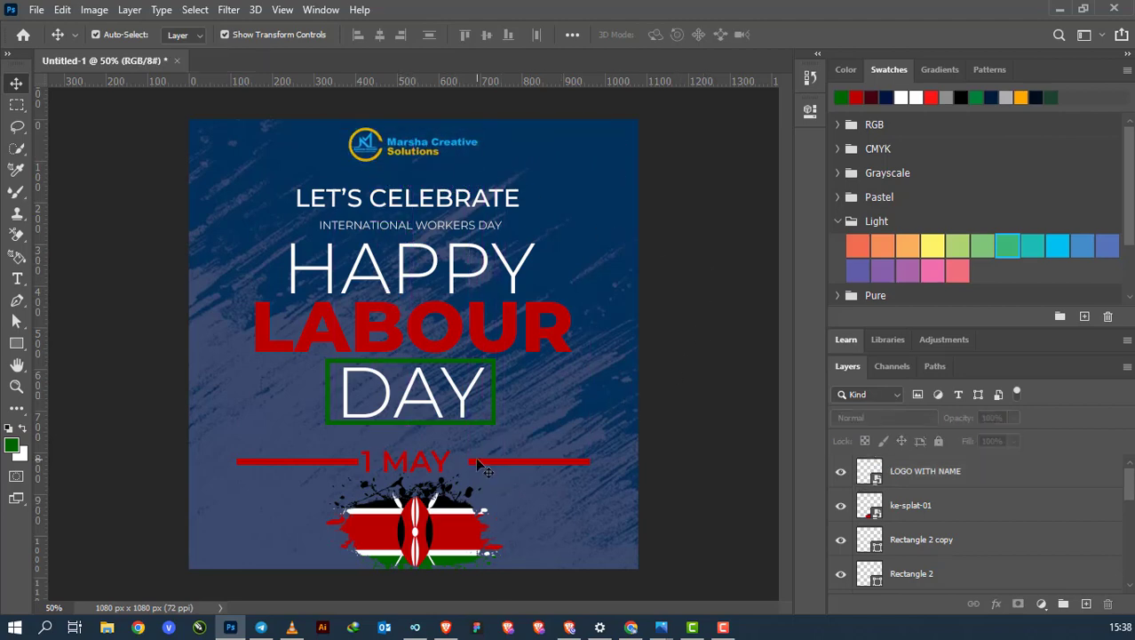
- Place the "name site" PNG from the MARSHA CREATIVES folder as an embedded file, enlarged to about 650%
left_click(36, 11)
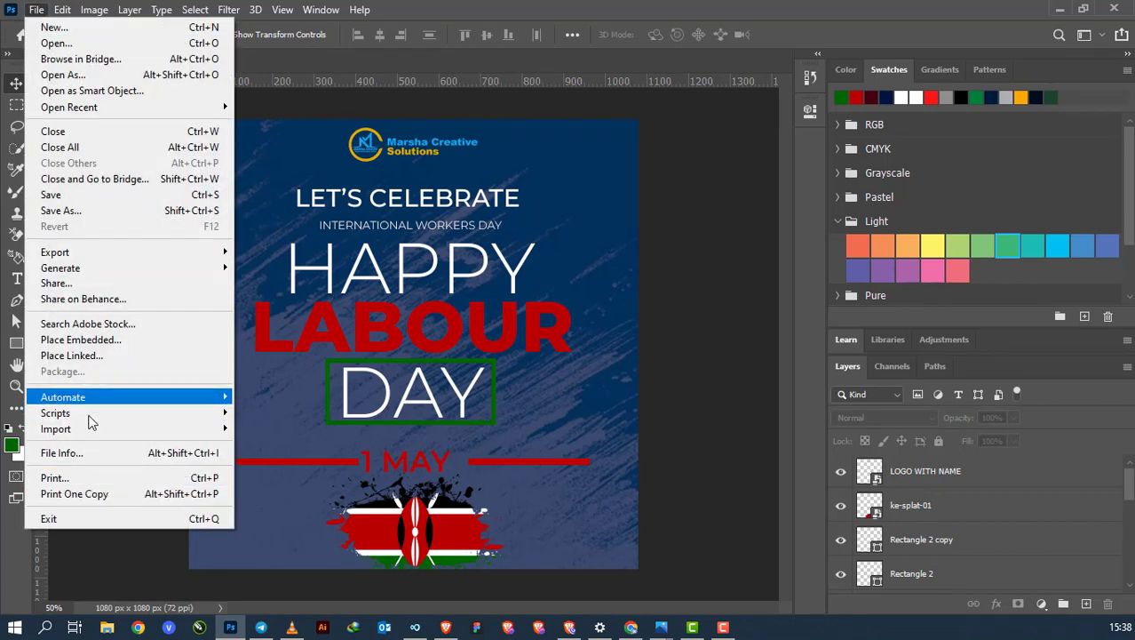
left_click(102, 343)
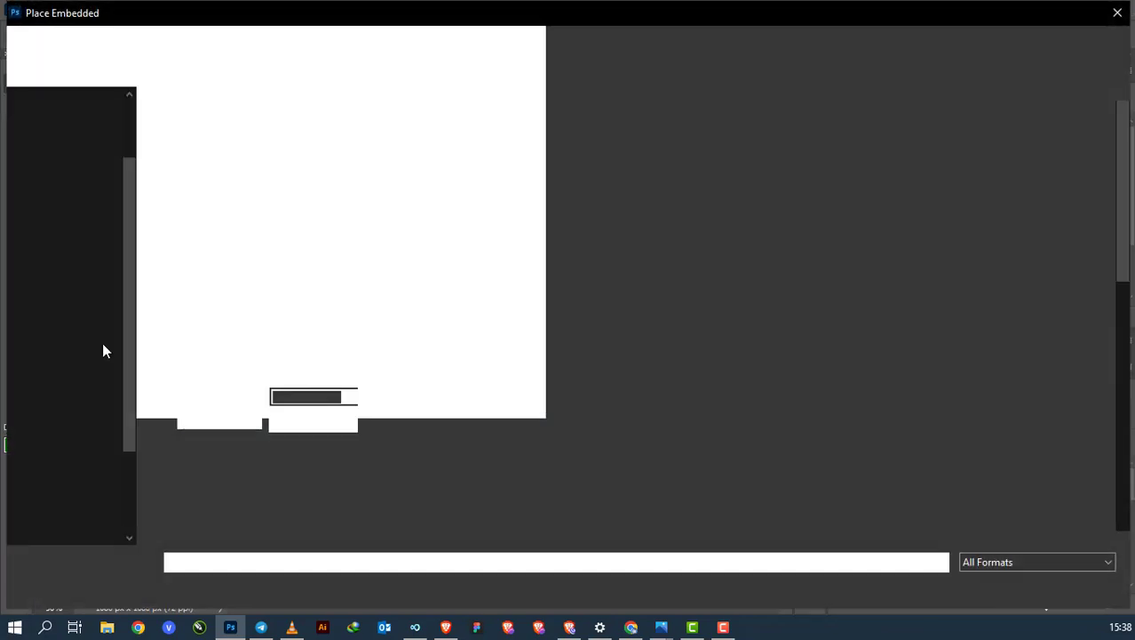
scroll(516, 418, "down", 10)
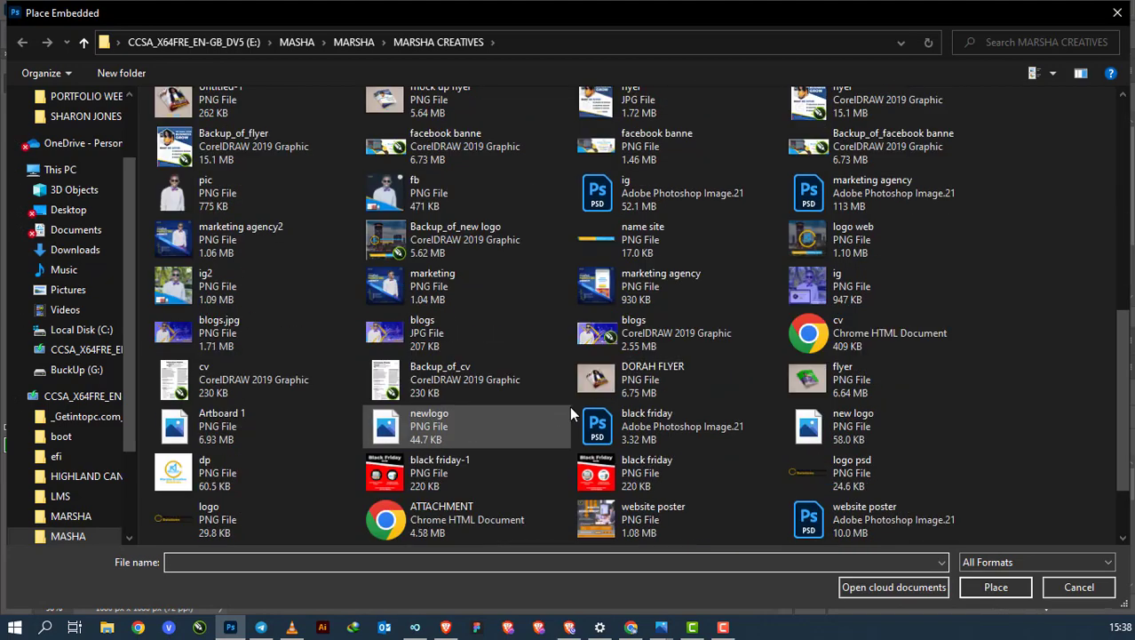
scroll(569, 406, "down", 2)
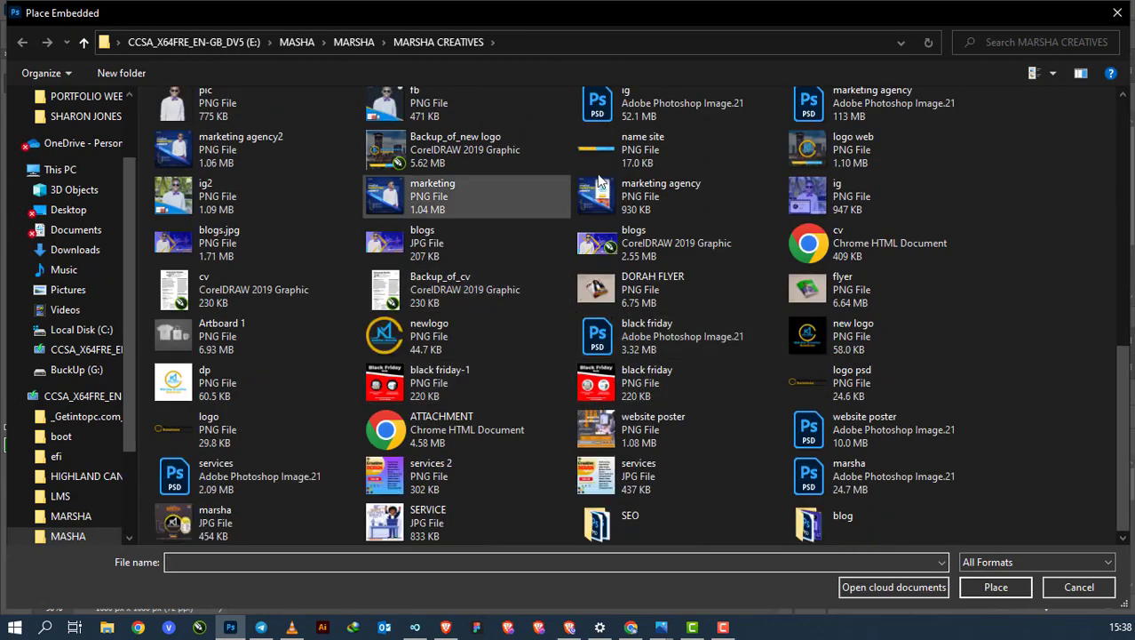
double_click(633, 150)
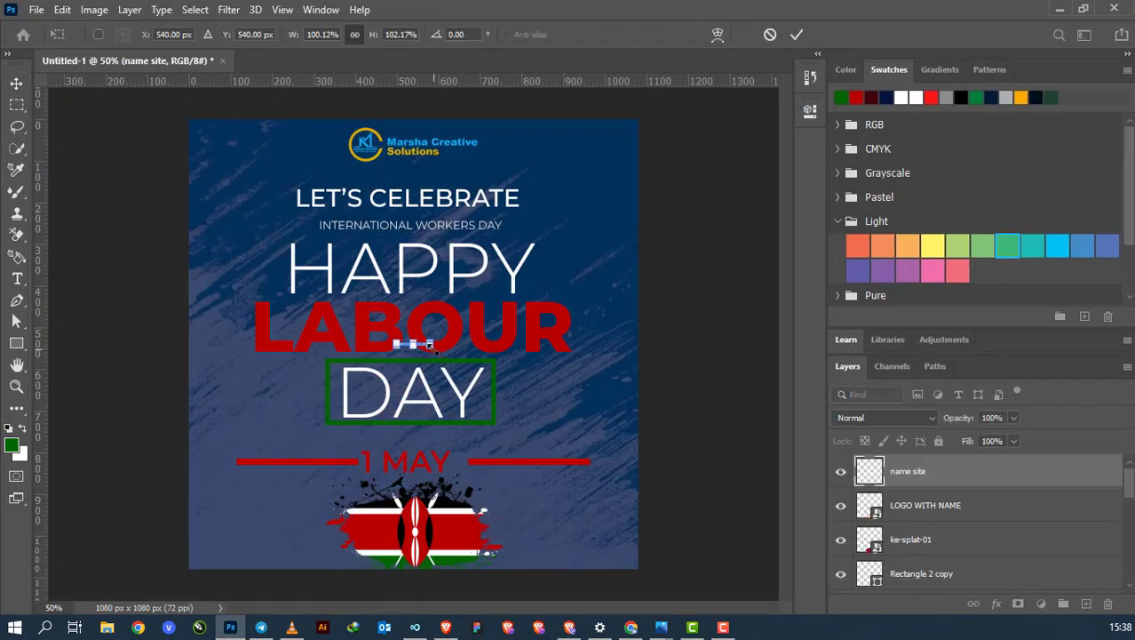
left_click_drag(435, 349, 616, 362)
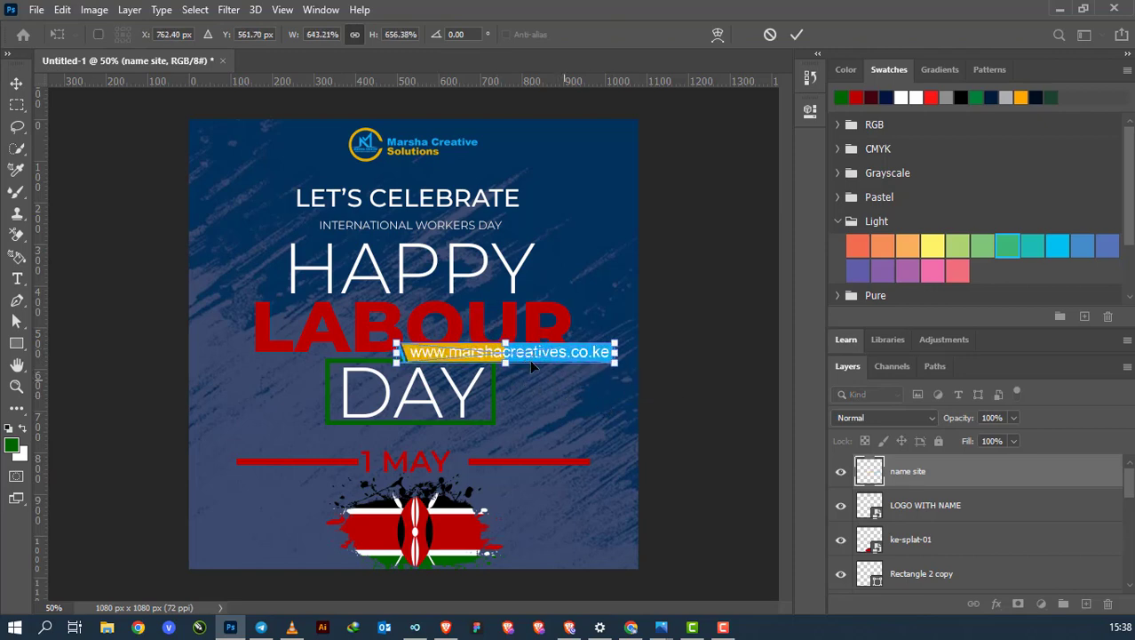
left_click(796, 35)
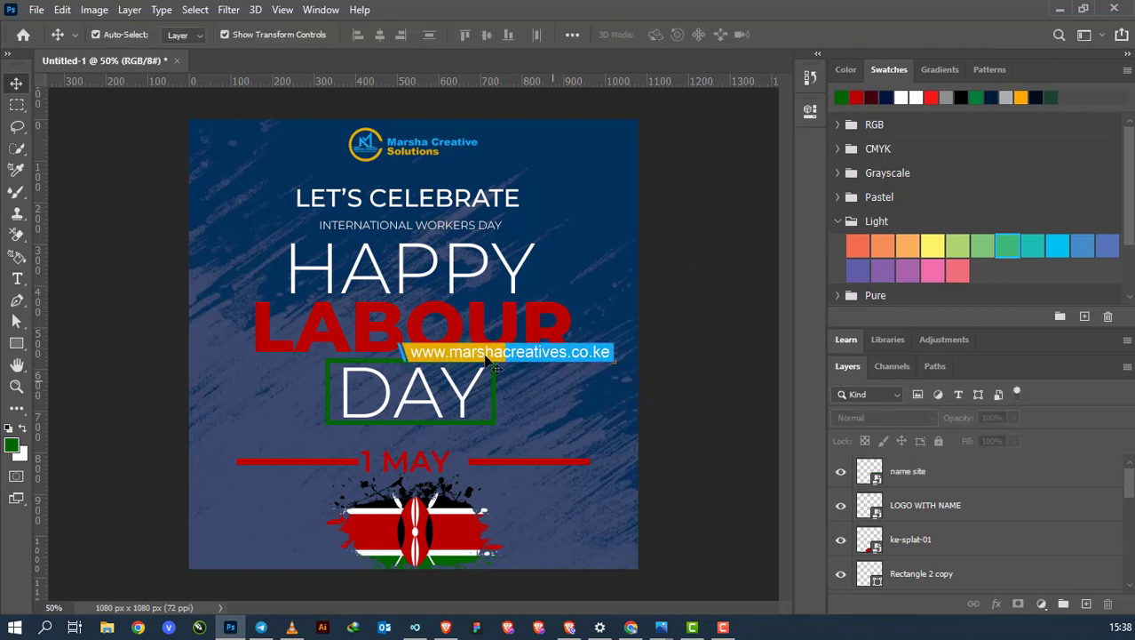
- Move the website address banner to the poster's lower-right corner and scale it down to about 506%
left_click_drag(482, 357, 536, 527)
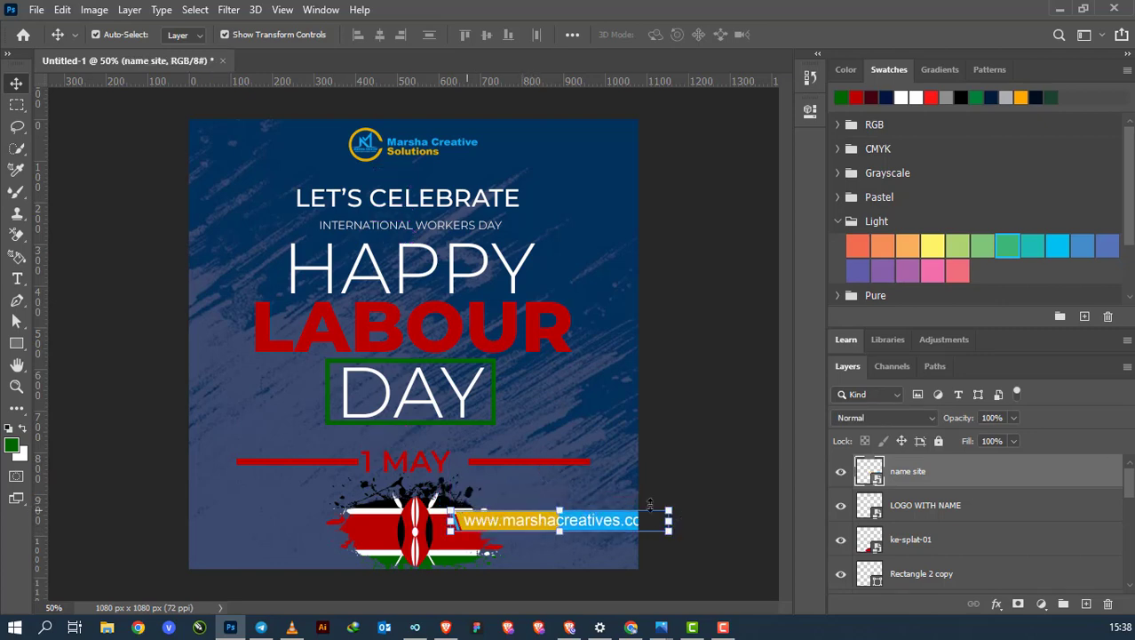
left_click_drag(662, 506, 584, 552)
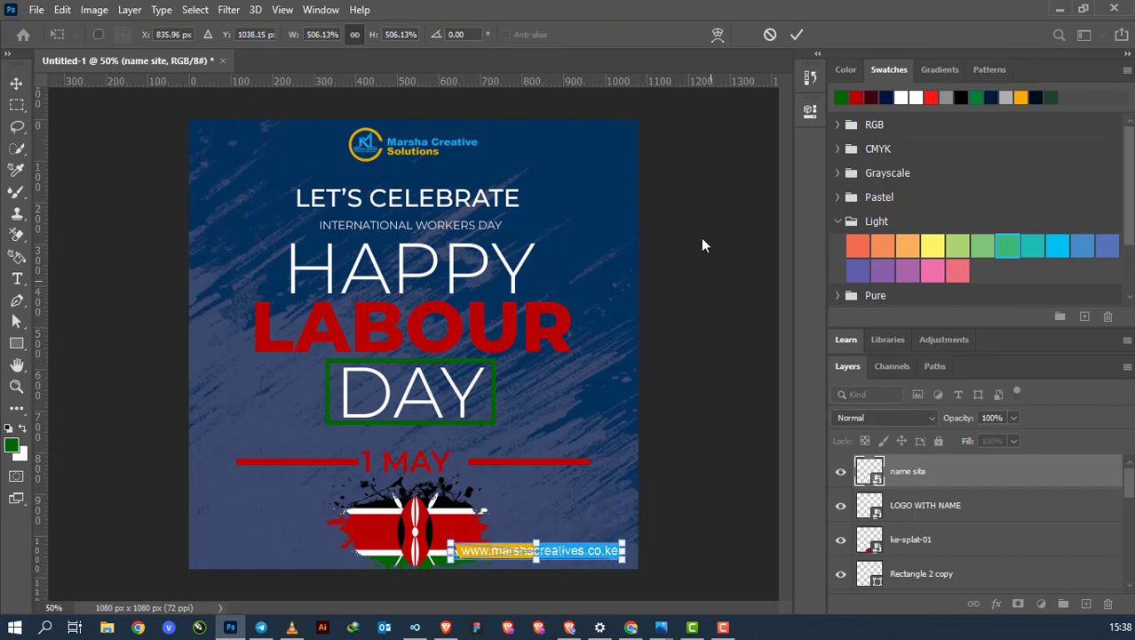
left_click(799, 34)
left_click(674, 299)
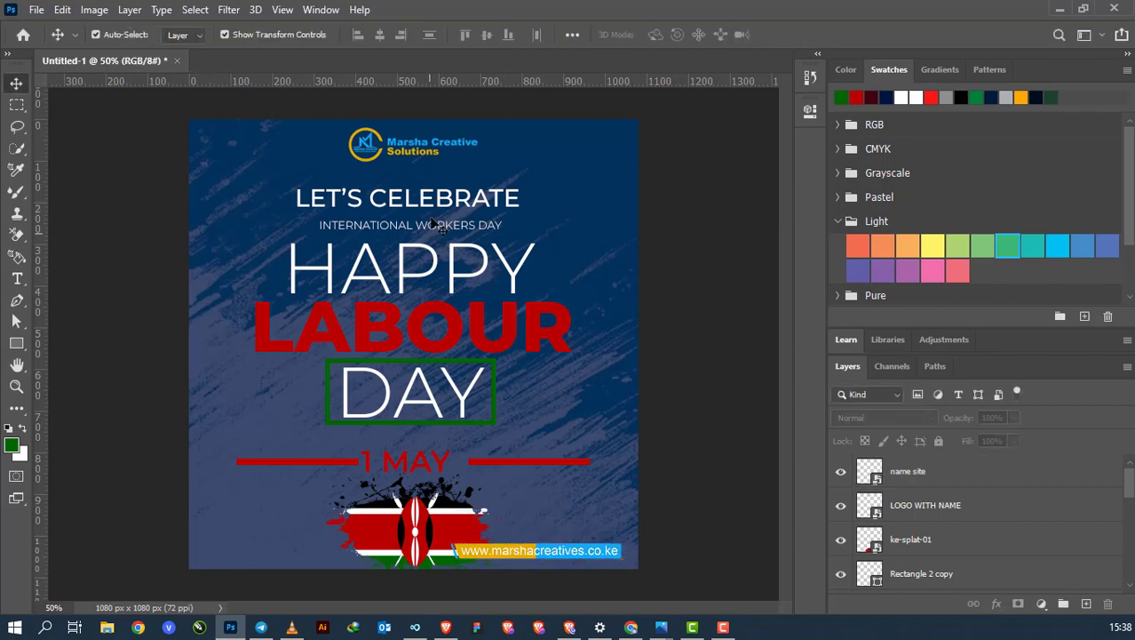
- Move the Marsha Creative Solutions logo to the poster's upper-left corner
left_click_drag(384, 164, 261, 164)
left_click(737, 270)
left_click_drag(688, 281, 640, 266)
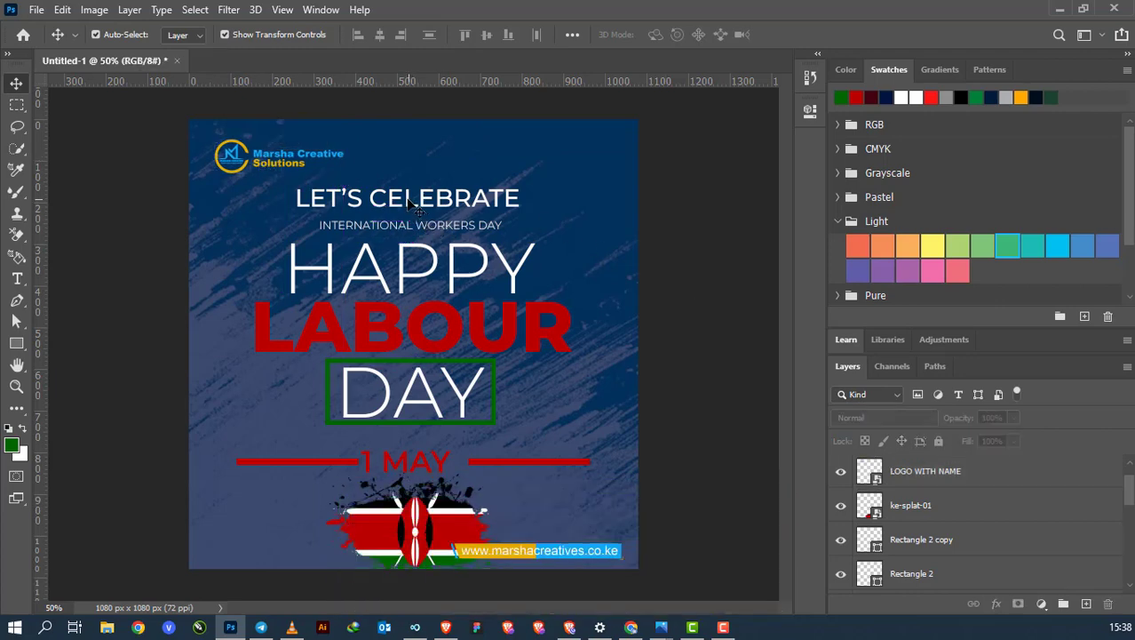
- Shift the "LET'S CELEBRATE" and "INTERNATIONAL WORKERS DAY" lines slightly up, away from "HAPPY"
left_click_drag(409, 202, 411, 189)
left_click_drag(407, 230, 425, 192)
left_click(715, 263)
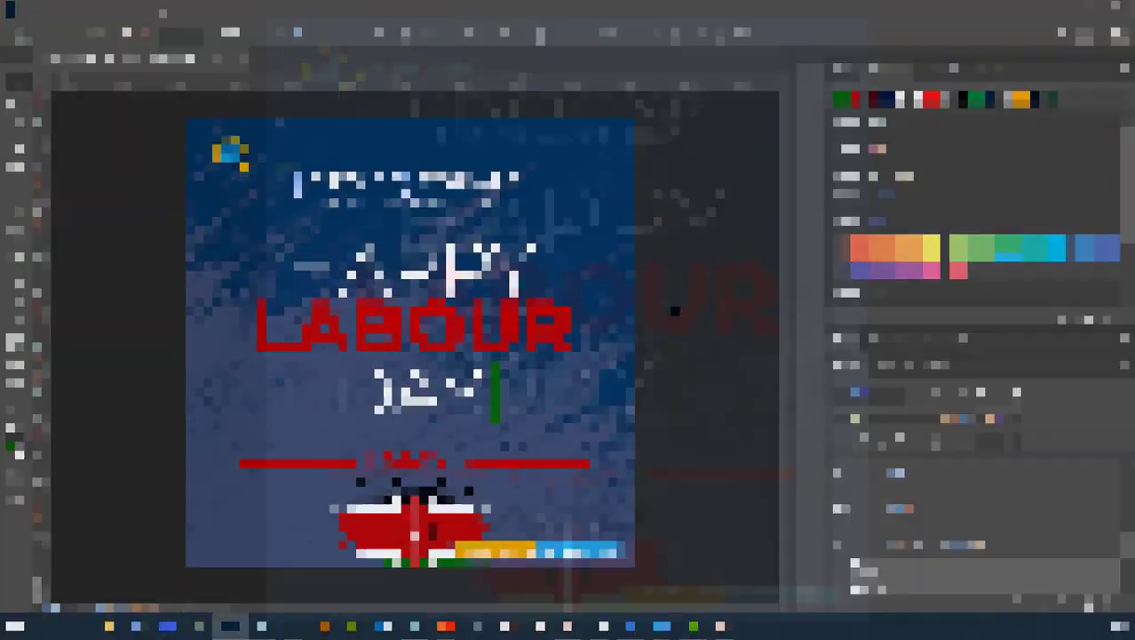